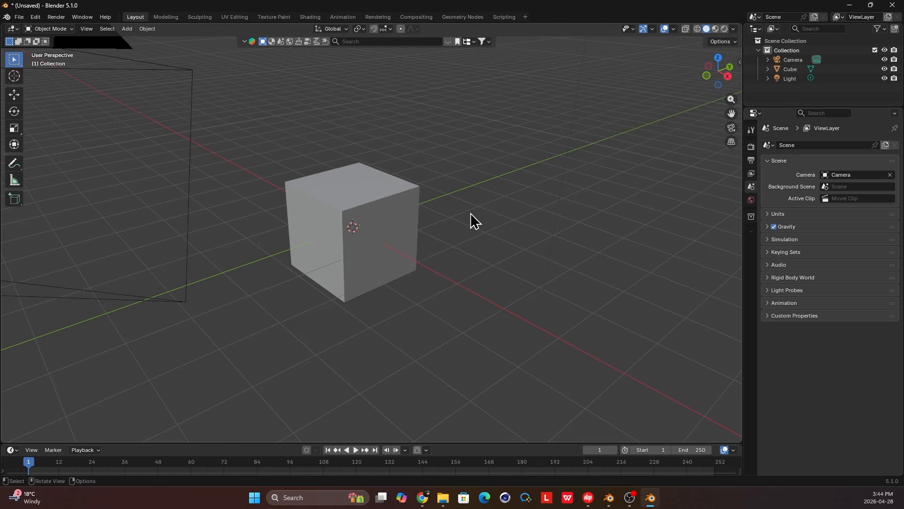
Add a mesh plane at the scene centre and scale it up to about 9.84 as a ground
middle_drag(471, 218, 445, 222)
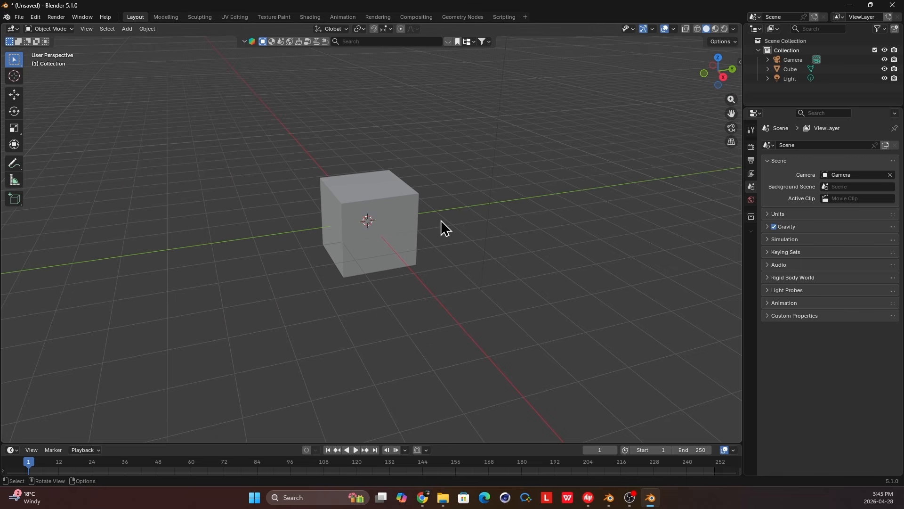
key(shift+a)
mouse_move(444, 227)
click(485, 217)
key(s)
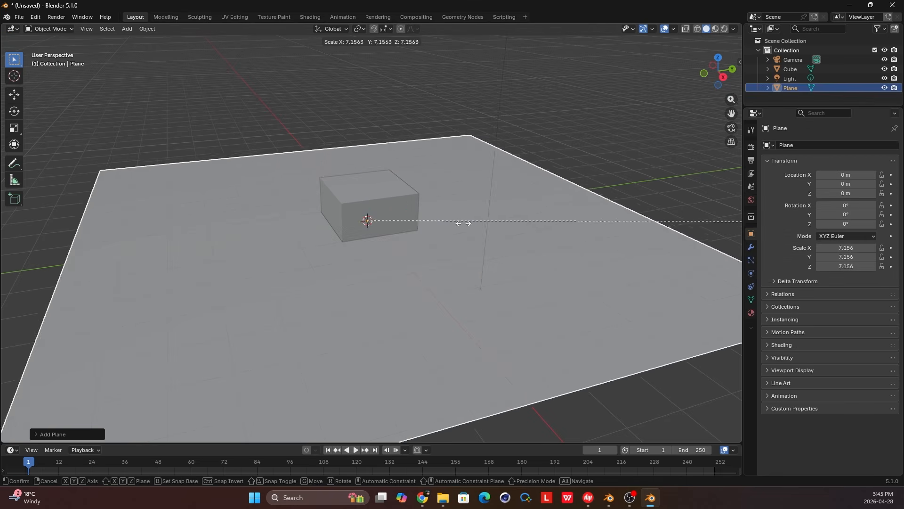
click(33, 213)
Add a monkey mesh at the scene centre, inside the cube
key(shift+a)
mouse_move(308, 245)
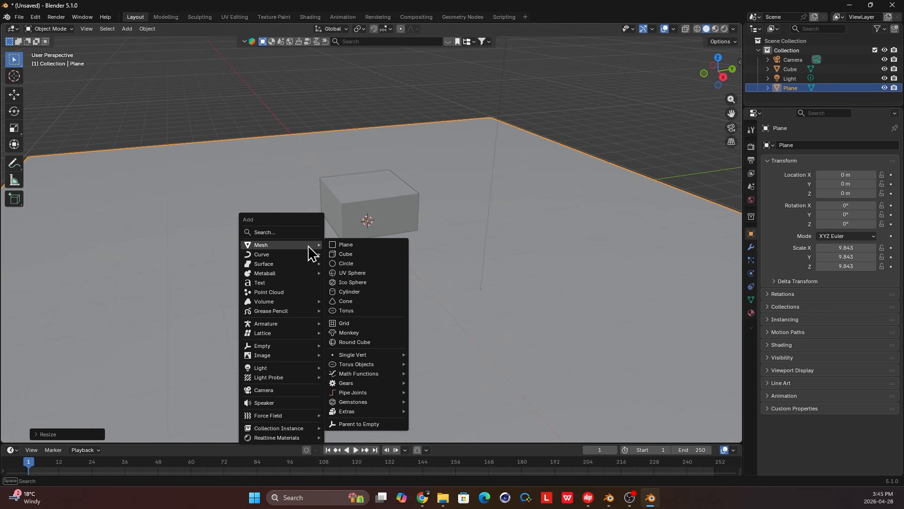
click(357, 332)
middle_drag(412, 230, 823, 226)
Add a Subdivision Surface modifier to the monkey
click(751, 246)
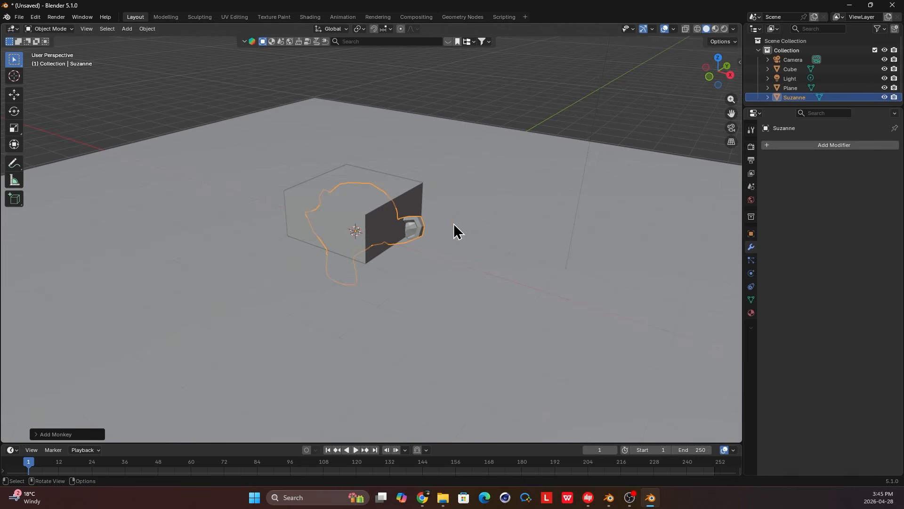
scroll(450, 221, up, 2)
shift+middle_drag(498, 234, 450, 240)
middle_drag(393, 239, 393, 236)
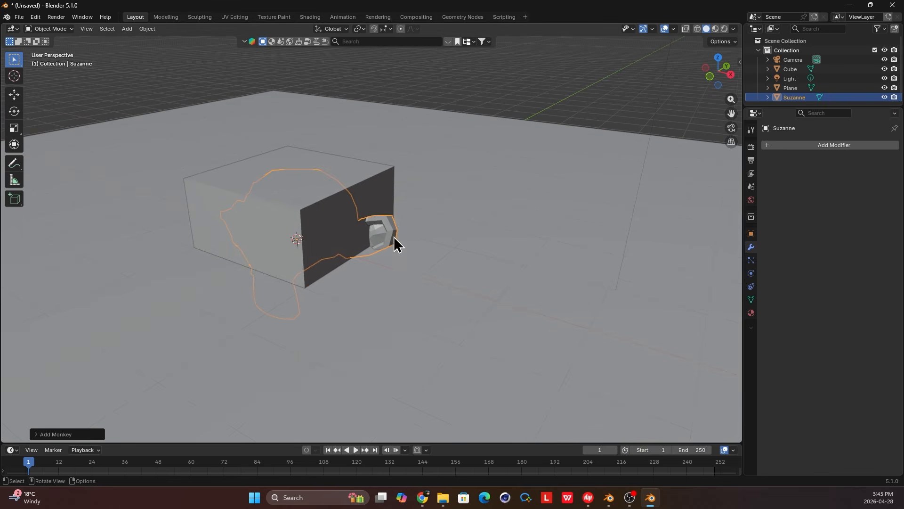
right_click(393, 243)
click(818, 145)
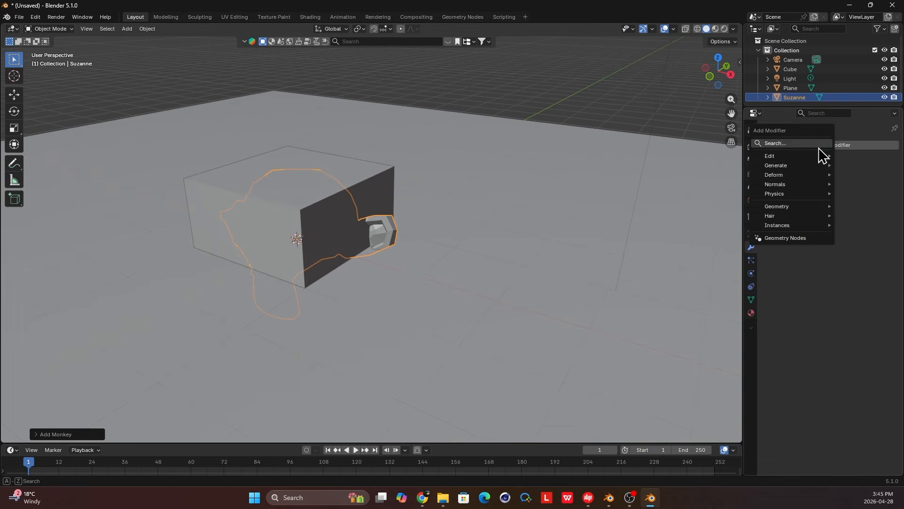
text(s)
text(ubc)
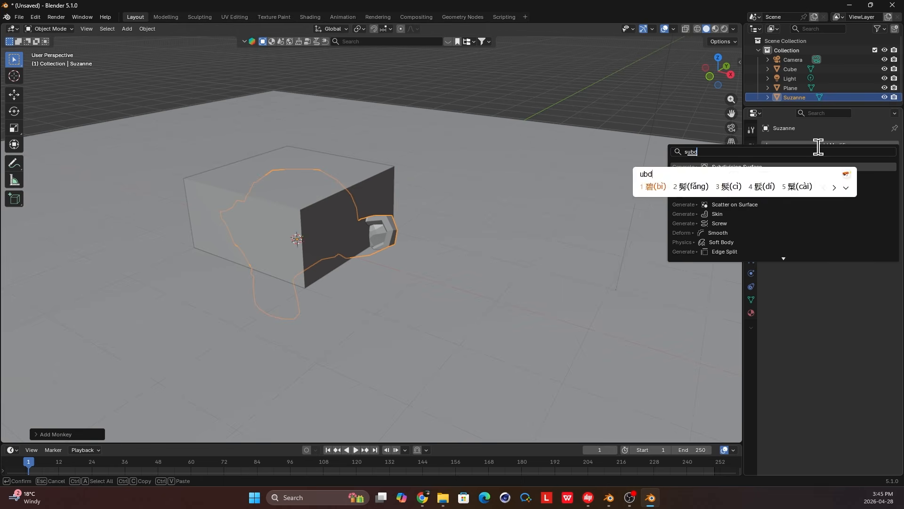
click(809, 167)
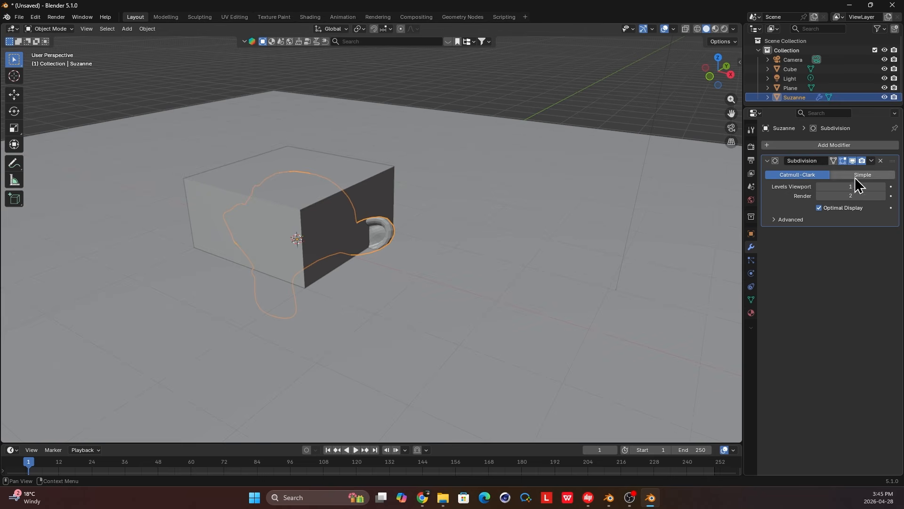
Raise the monkey's viewport subdivision level and apply the modifier
click(881, 187)
click(871, 160)
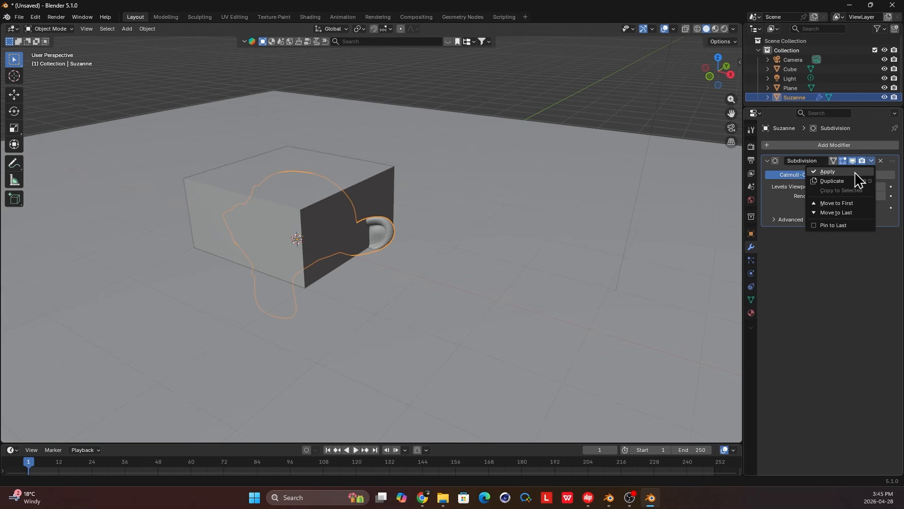
click(858, 181)
Apply the ground plane's object transforms, including its scale
mouse_move(416, 222)
middle_down()
mouse_move(320, 225)
mouse_move(390, 233)
mouse_move(406, 220)
middle_up()
click(591, 210)
key(ctrl+a)
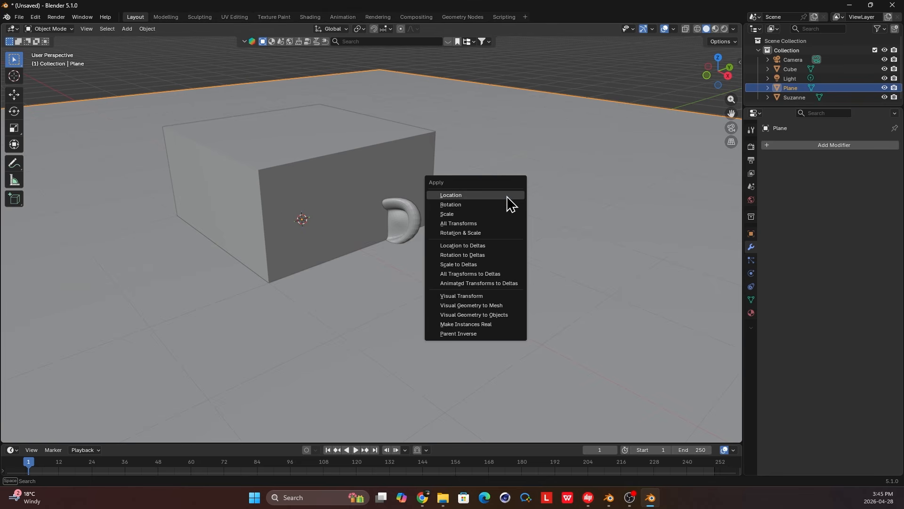
click(495, 228)
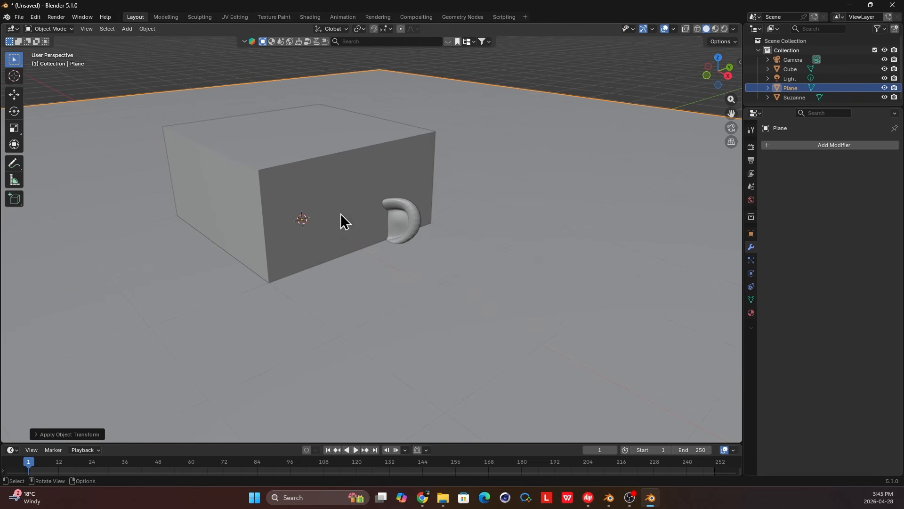
Move the plane and the monkey together into a new collection named Collection 2
middle_drag(343, 221, 372, 219)
shift+click(790, 97)
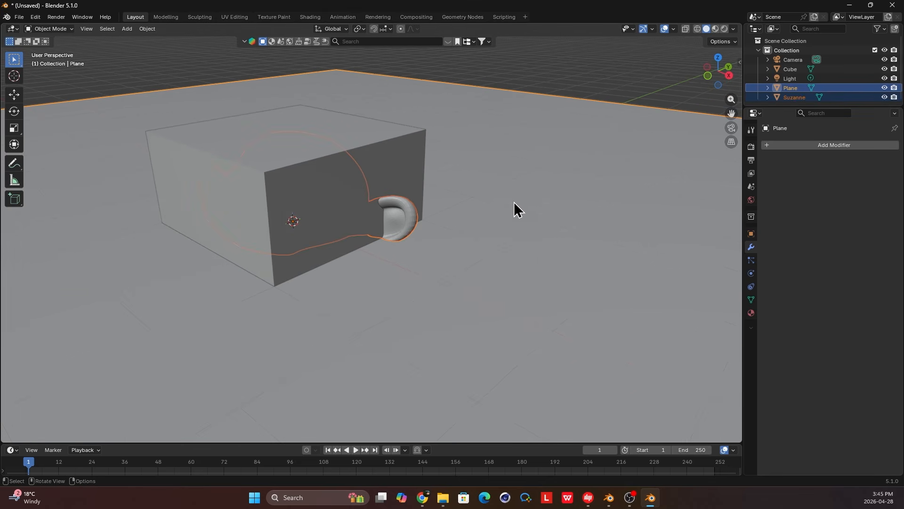
key(m)
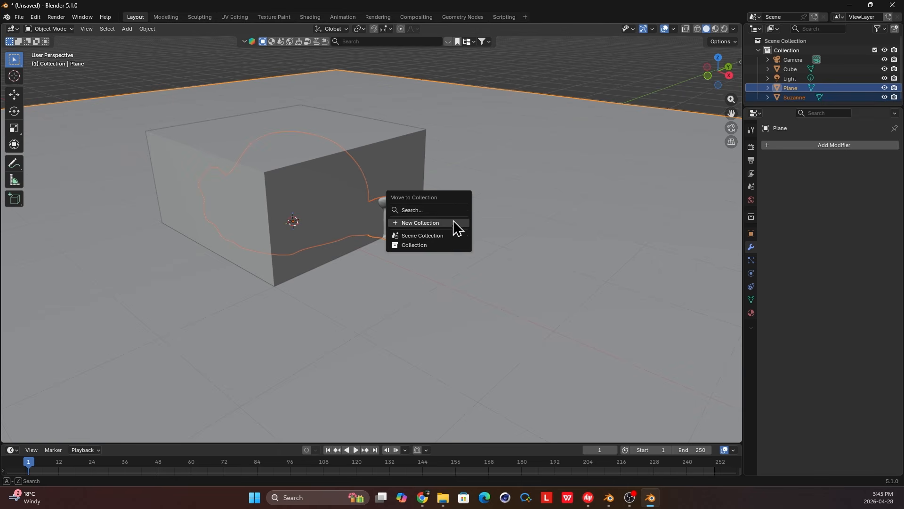
click(455, 223)
click(447, 240)
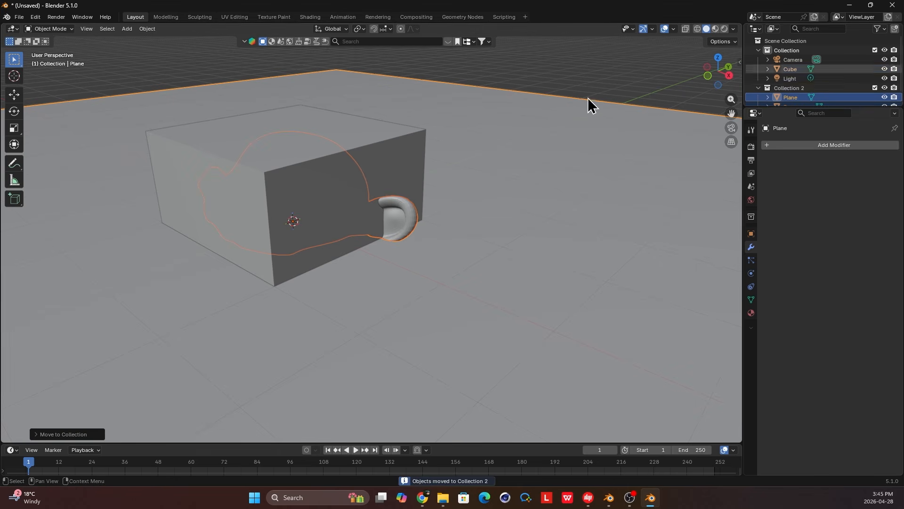
Rename the cube object as "X ray"
click(340, 151)
scroll(363, 156, down, 5)
scroll(379, 161, up, 4)
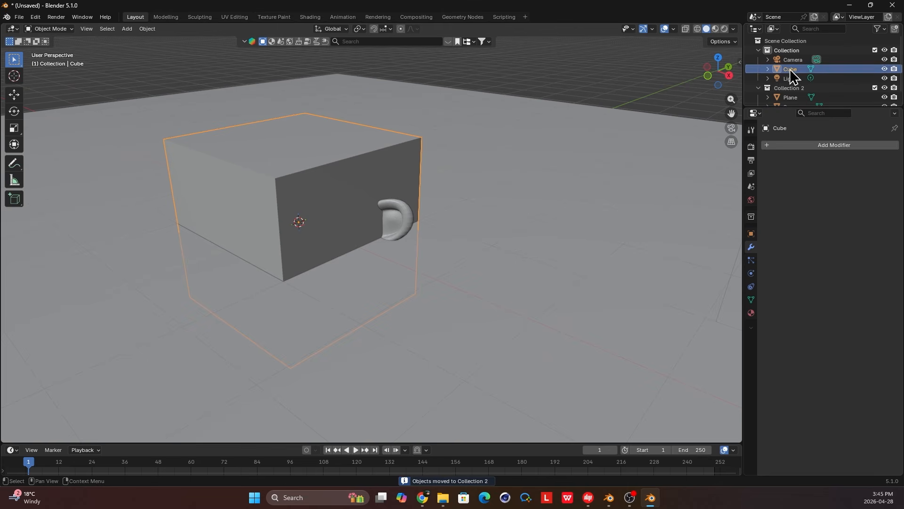
click(811, 68)
double_click(789, 69)
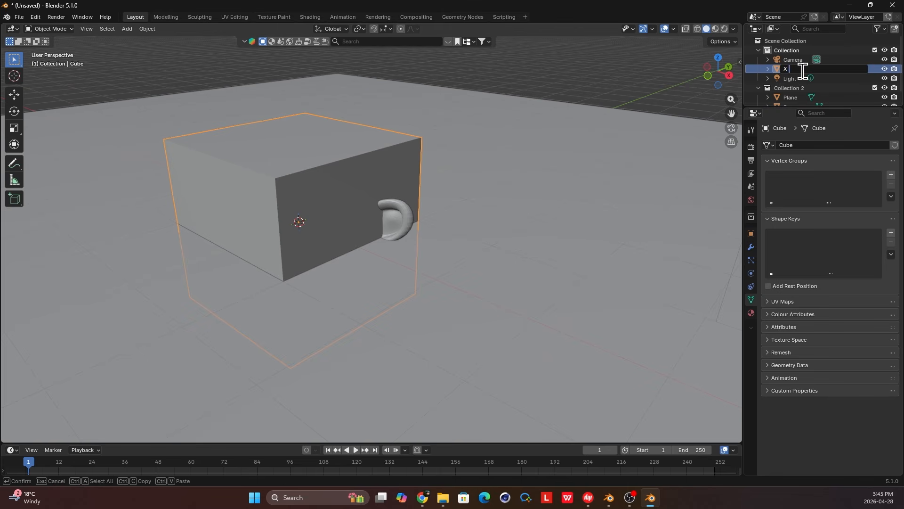
text(X ray)
key(Return)
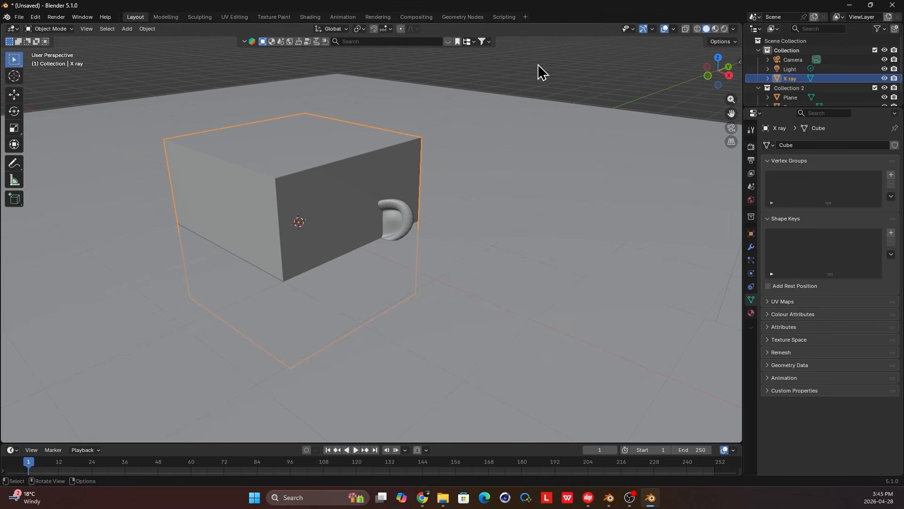
Switch to the Geometry Nodes workspace, create a new node tree for the X ray object and enlarge the node editor
click(462, 16)
click(386, 239)
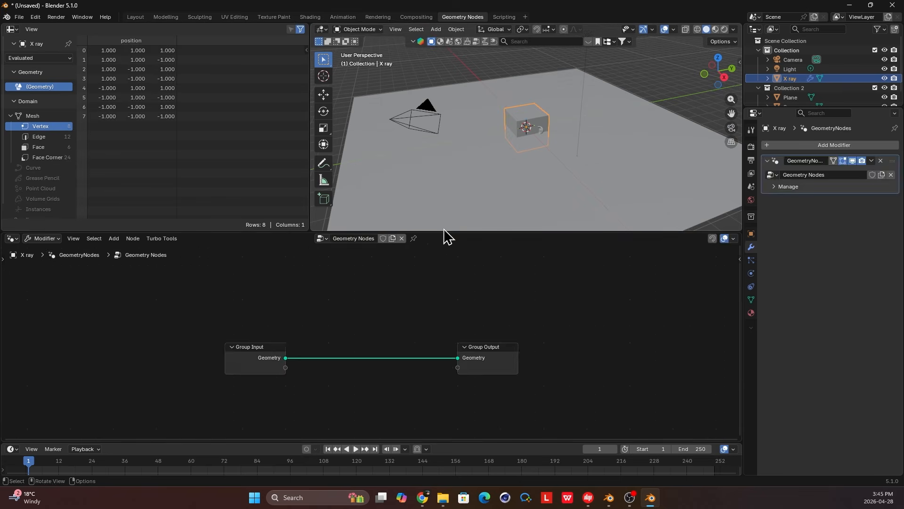
click(444, 224)
drag(444, 231, 444, 188)
click(535, 96)
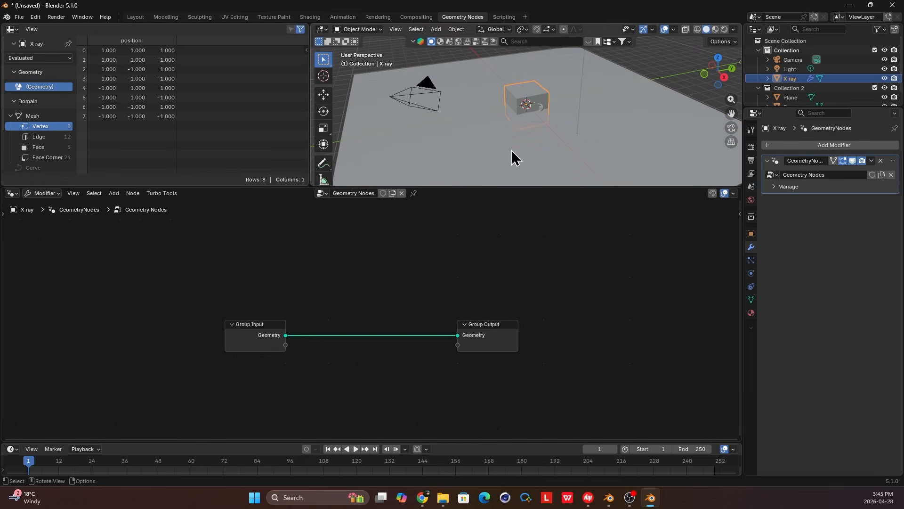
Add Collection 2 to the node tree as a Collection Info node set to Relative, and spread the group input and output apart
drag(791, 88, 246, 395)
scroll(289, 323, up, 2)
click(200, 370)
drag(243, 255, 142, 250)
drag(193, 344, 144, 355)
scroll(296, 319, down, 2)
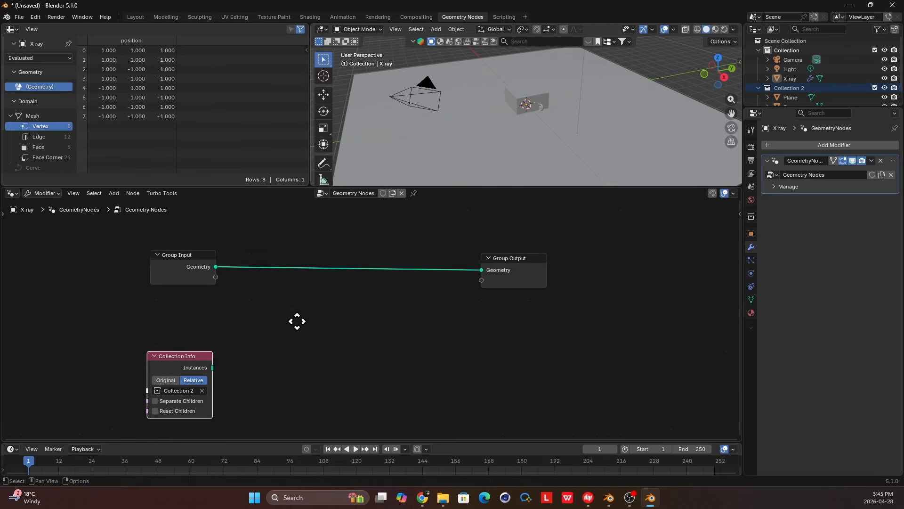
drag(530, 278, 659, 284)
Sketch freehand annotation strokes above the scene to illustrate the idea, and erase them
mouse_move(469, 120)
middle_down()
mouse_move(486, 101)
mouse_move(549, 105)
mouse_move(547, 130)
middle_up()
click(323, 162)
mouse_move(522, 64)
mouse_down()
mouse_move(504, 104)
mouse_move(567, 69)
mouse_move(557, 95)
mouse_move(516, 108)
mouse_move(519, 97)
mouse_move(535, 132)
mouse_move(499, 93)
mouse_move(526, 110)
mouse_move(505, 98)
mouse_move(556, 95)
mouse_up()
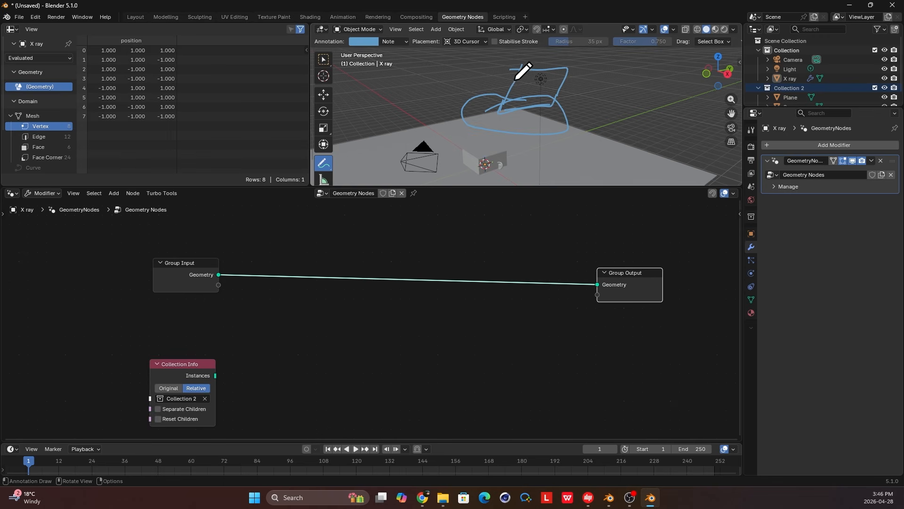
mouse_move(515, 68)
mouse_down()
mouse_move(580, 56)
mouse_move(520, 74)
mouse_up()
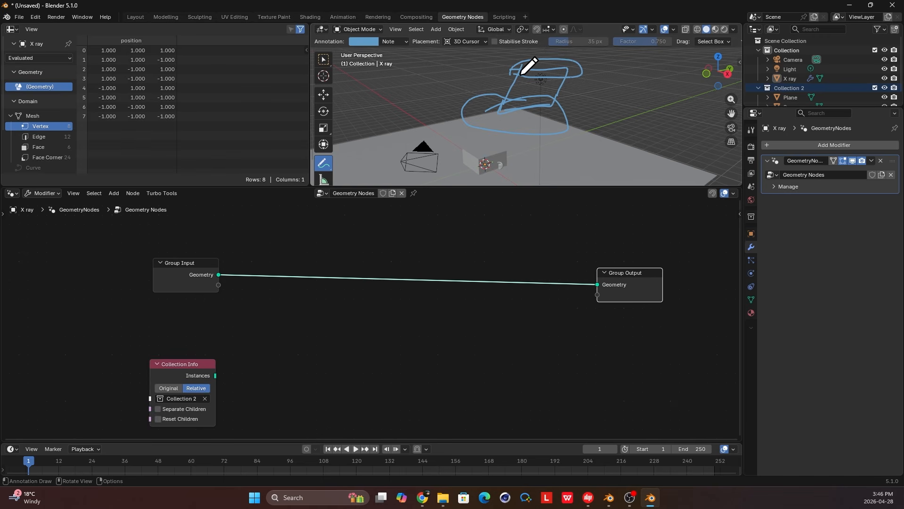
mouse_move(632, 72)
mouse_down()
mouse_move(600, 143)
mouse_move(648, 93)
mouse_move(656, 138)
mouse_move(607, 143)
mouse_move(656, 137)
mouse_up()
mouse_move(642, 73)
mouse_down()
mouse_move(630, 84)
mouse_move(640, 68)
mouse_up()
mouse_move(322, 163)
mouse_down()
mouse_move(372, 206)
mouse_move(373, 223)
mouse_up()
mouse_move(526, 135)
mouse_down()
mouse_move(633, 69)
mouse_move(561, 113)
mouse_move(552, 109)
mouse_up()
click(328, 63)
Hide Collection 2 in the viewport so only the X ray cube is shown
middle_drag(236, 352, 243, 346)
scroll(321, 236, up, 3)
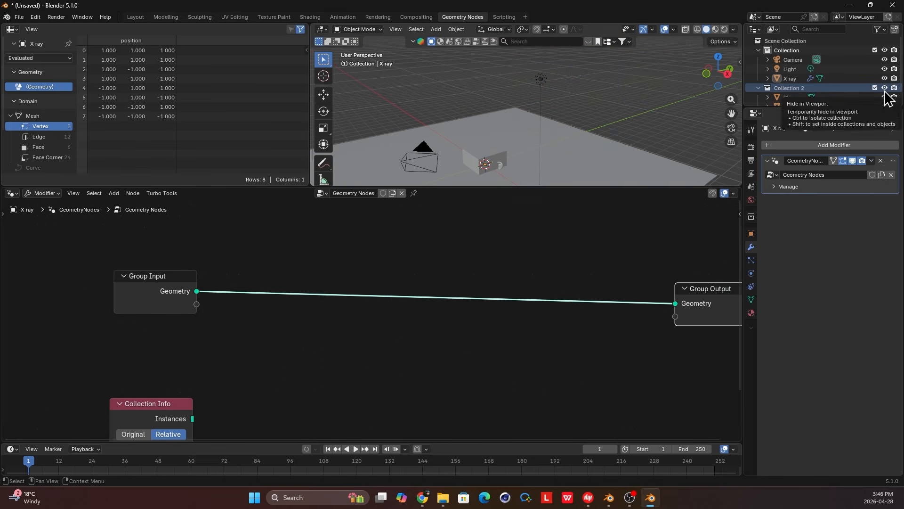
click(885, 88)
scroll(497, 130, up, 5)
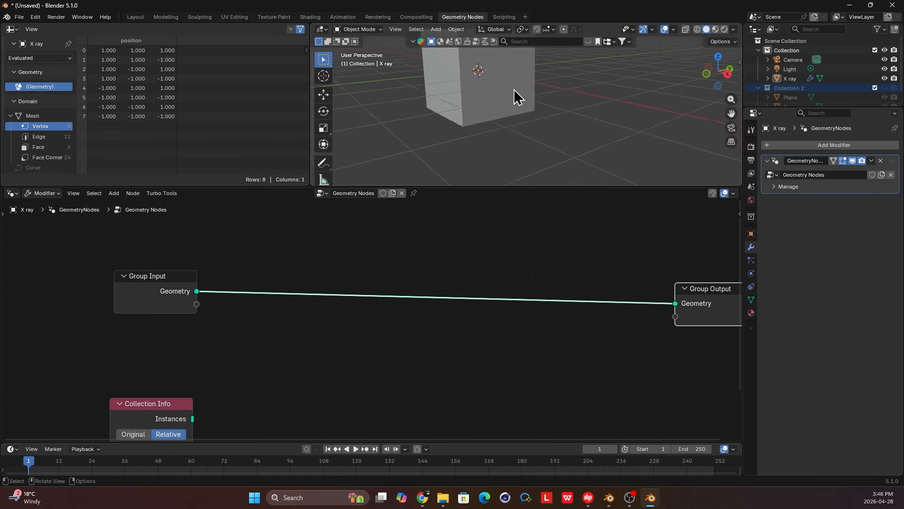
Add a Grid node beside the Group Input and connect its Mesh output to the Group Output's Geometry
middle_drag(332, 293, 319, 301)
key(shift+a)
text(grid)
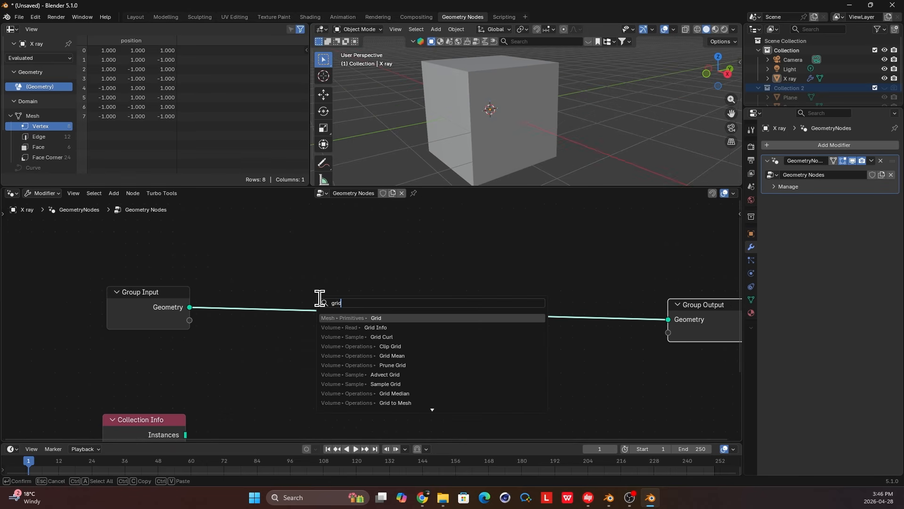
key(Return)
click(365, 308)
drag(370, 301, 668, 320)
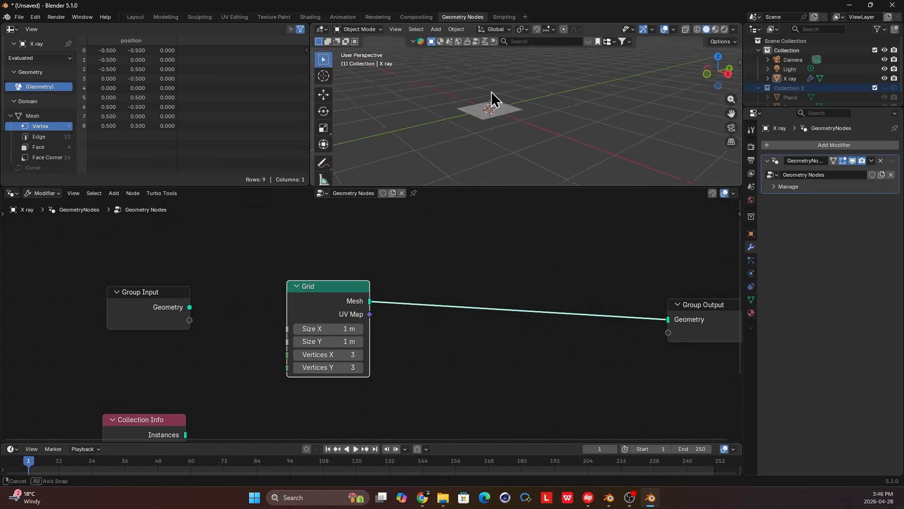
key(g)
click(204, 310)
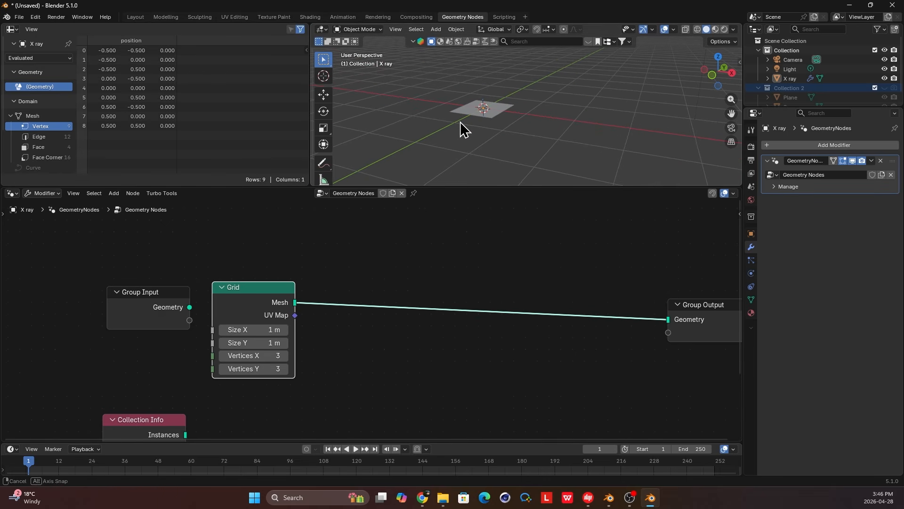
Switch the 3D viewport to wireframe shading to show the grid's edges
click(698, 29)
scroll(539, 97, up, 3)
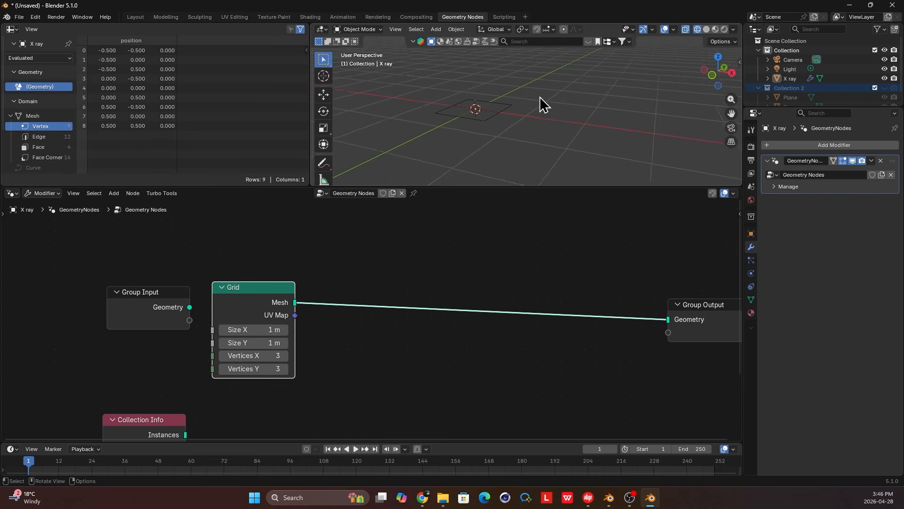
shift+middle_drag(462, 119, 497, 126)
Insert a Transform Geometry node between the Grid and the Group Output
key(shift+a)
text(r)
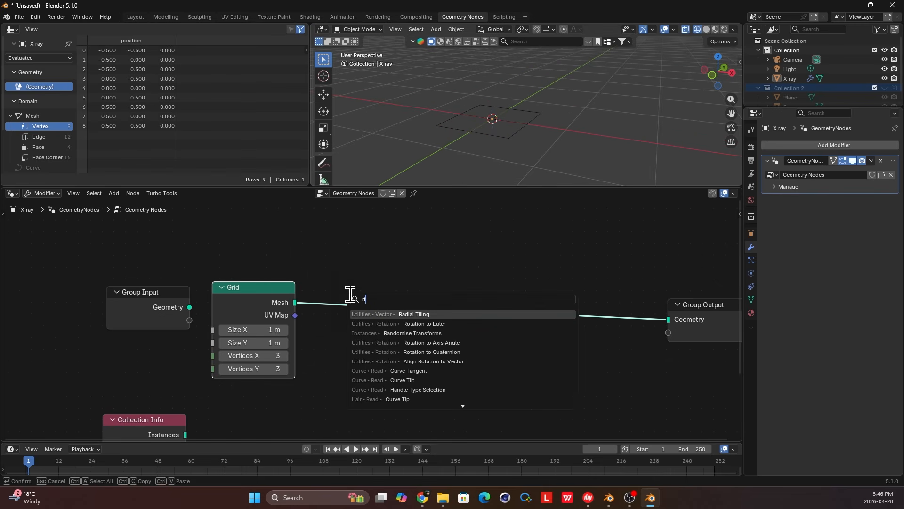
text(tra)
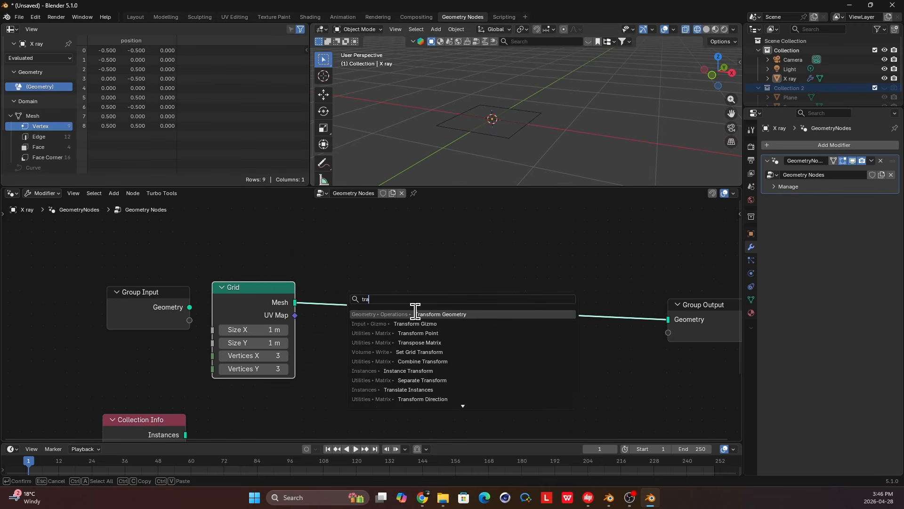
click(416, 312)
click(336, 268)
middle_drag(337, 296, 339, 244)
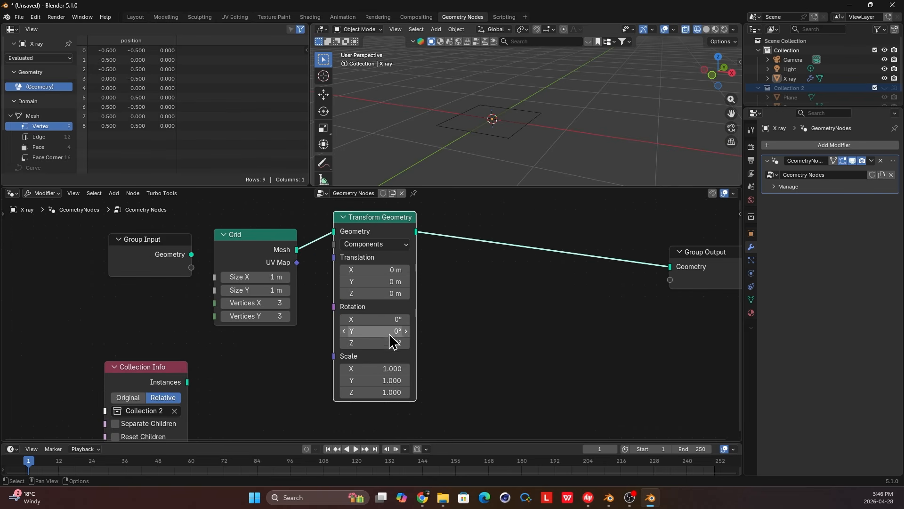
Set the Transform Geometry node's X rotation to 90° so the grid stands upright
drag(391, 318, 397, 319)
click(390, 318)
text(90)
key(Return)
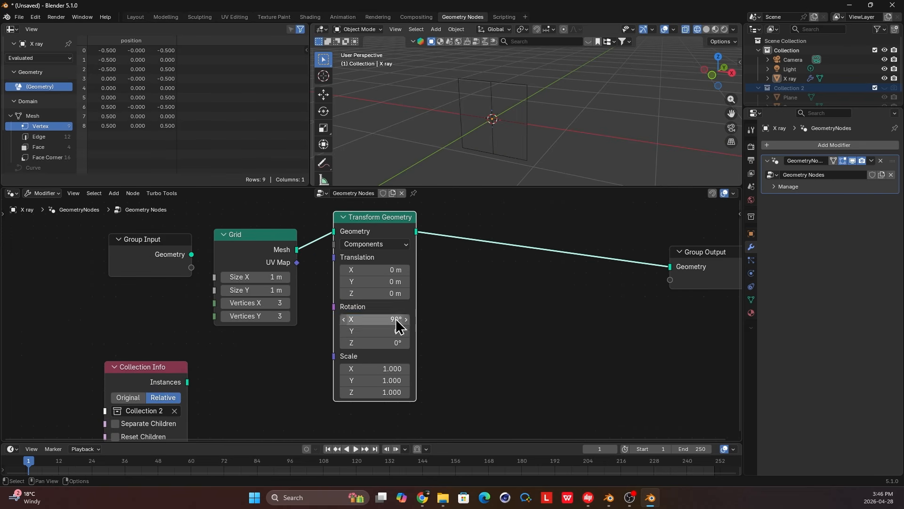
middle_drag(507, 126, 494, 179)
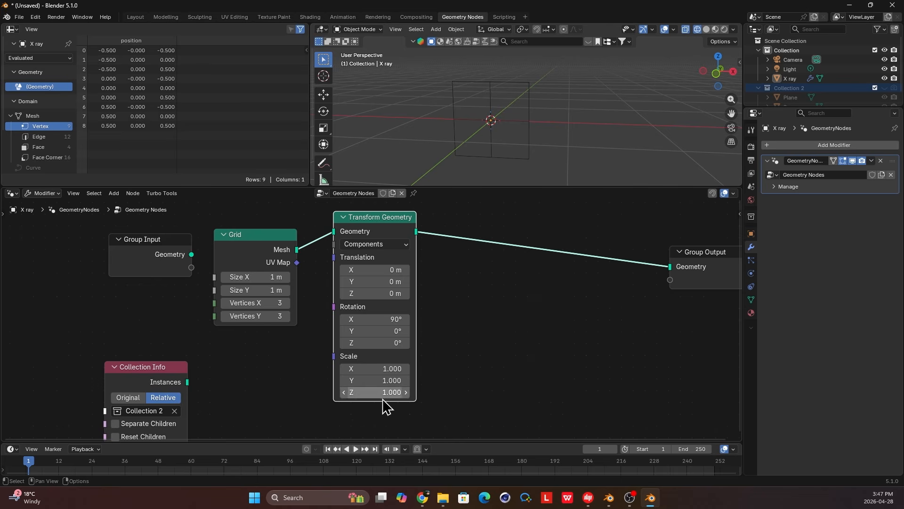
Raise the grid by setting the Transform Geometry node's Z translation to 2.4 m
drag(395, 294, 421, 294)
scroll(498, 143, down, 2)
shift+middle_drag(526, 114, 519, 155)
drag(396, 296, 415, 295)
shift+middle_drag(518, 65, 466, 103)
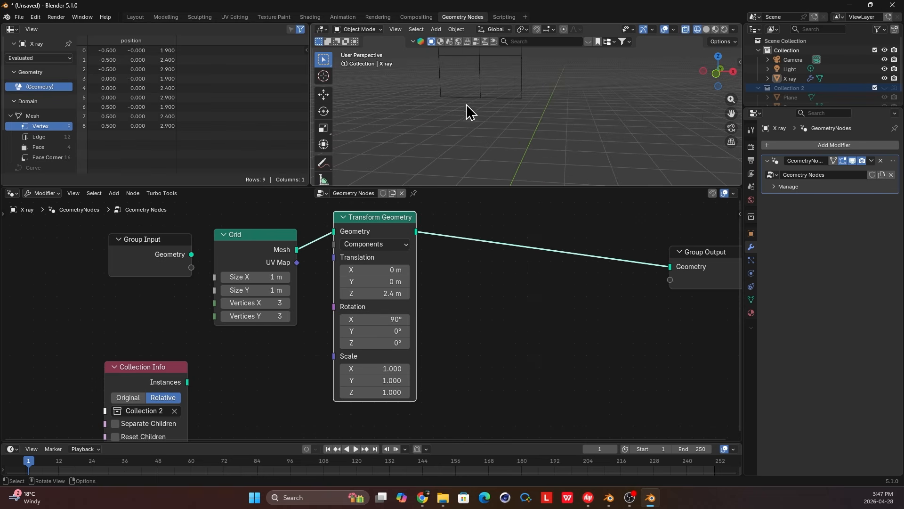
middle_drag(445, 172, 488, 159)
scroll(401, 276, up, 1)
Move the Grid node up to line it up with the Transform Geometry node
middle_drag(401, 277, 428, 290)
drag(263, 256, 262, 232)
middle_drag(324, 249, 328, 261)
middle_drag(509, 86, 482, 90)
scroll(337, 289, up, 2)
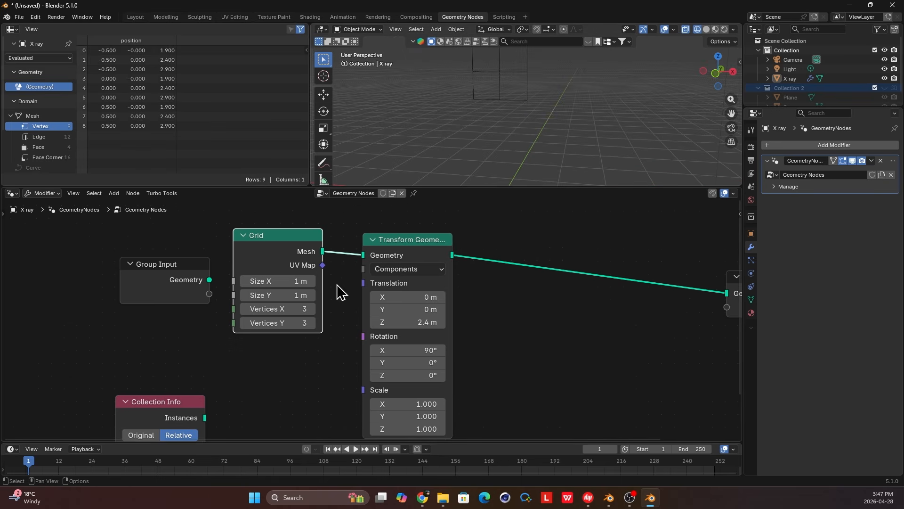
Set the Grid node's Vertices X to 100
mouse_move(490, 133)
middle_down()
mouse_move(483, 108)
mouse_move(486, 122)
middle_up()
scroll(278, 302, up, 1)
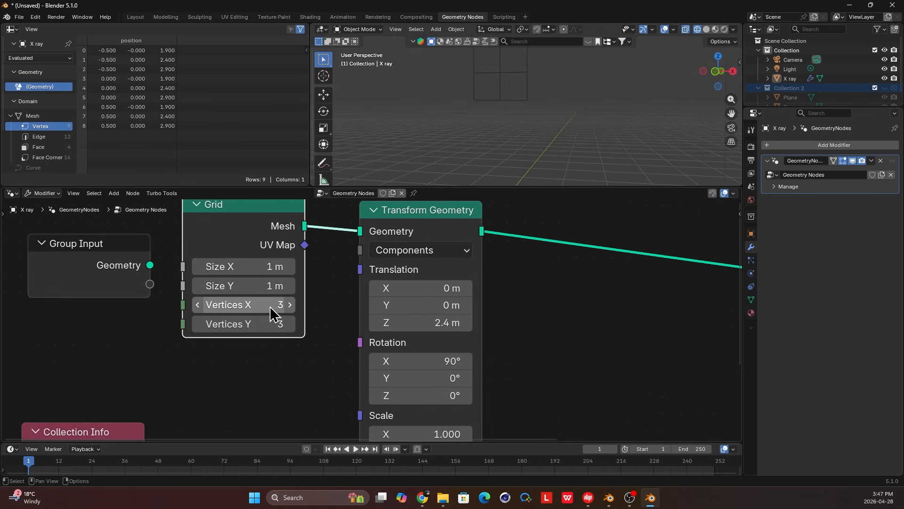
drag(239, 305, 296, 305)
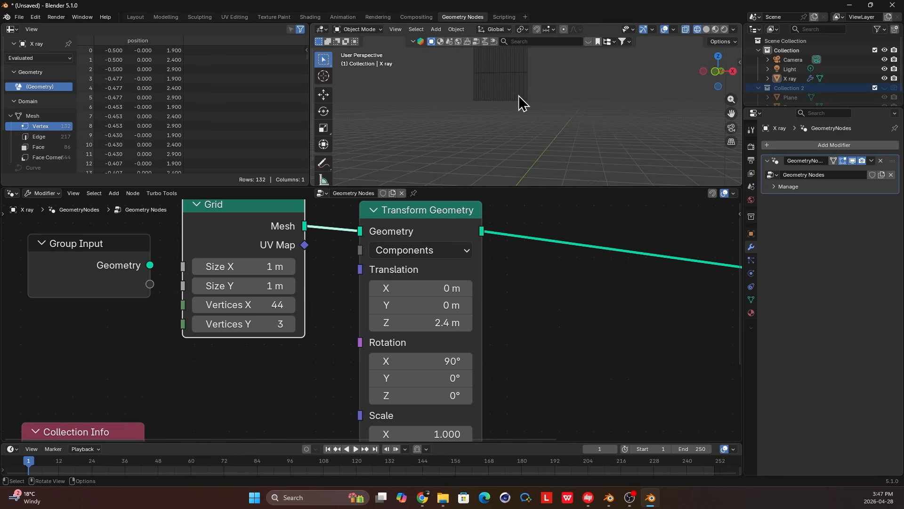
shift+middle_drag(518, 98, 516, 136)
scroll(515, 135, up, 6)
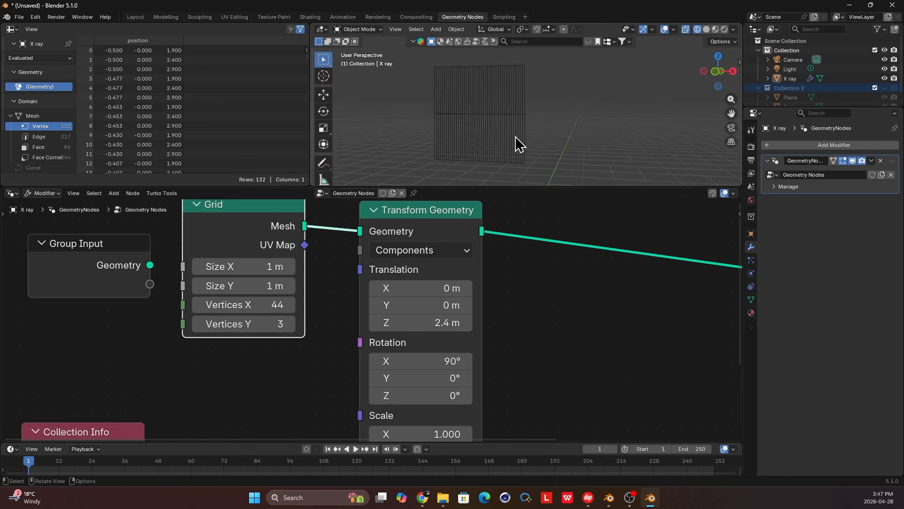
click(276, 305)
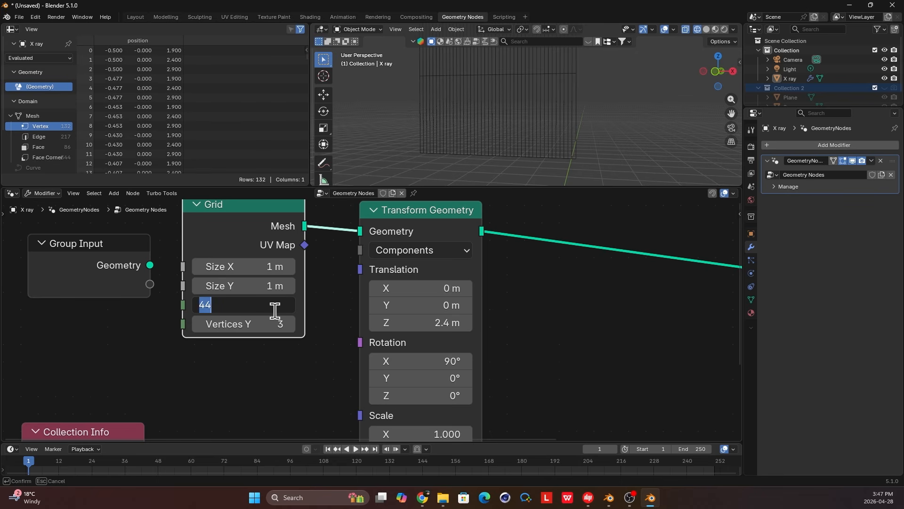
text(100)
key(Return)
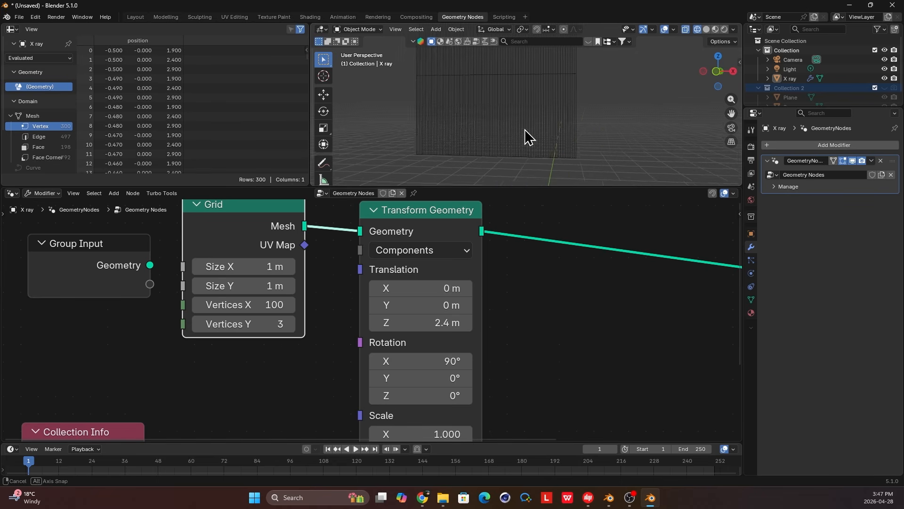
middle_drag(522, 131, 504, 119)
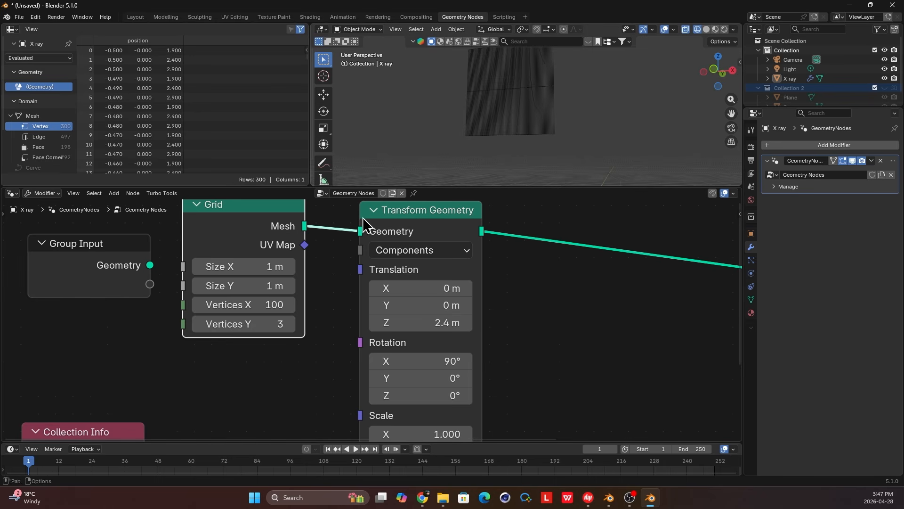
Reduce the Grid node's Vertices Y to 2
click(267, 321)
key(Escape)
drag(267, 323, 257, 323)
click(264, 325)
key(Escape)
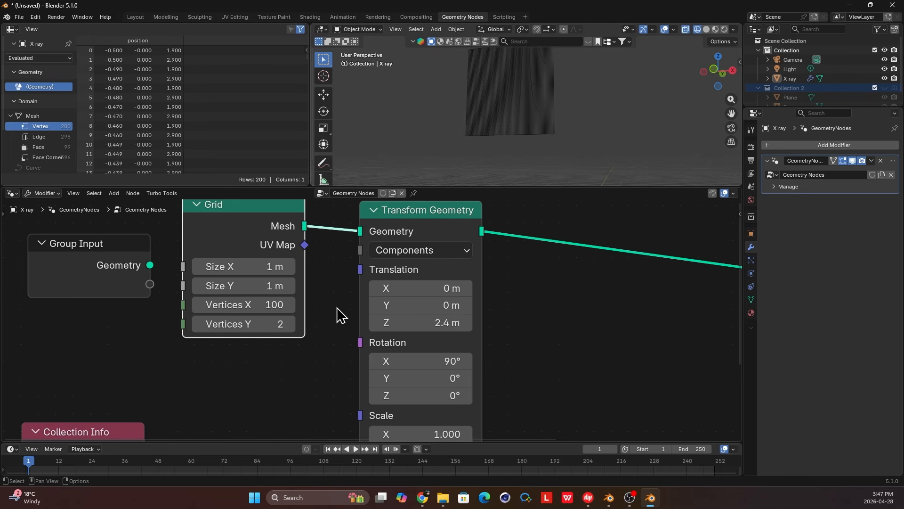
middle_drag(553, 87, 537, 132)
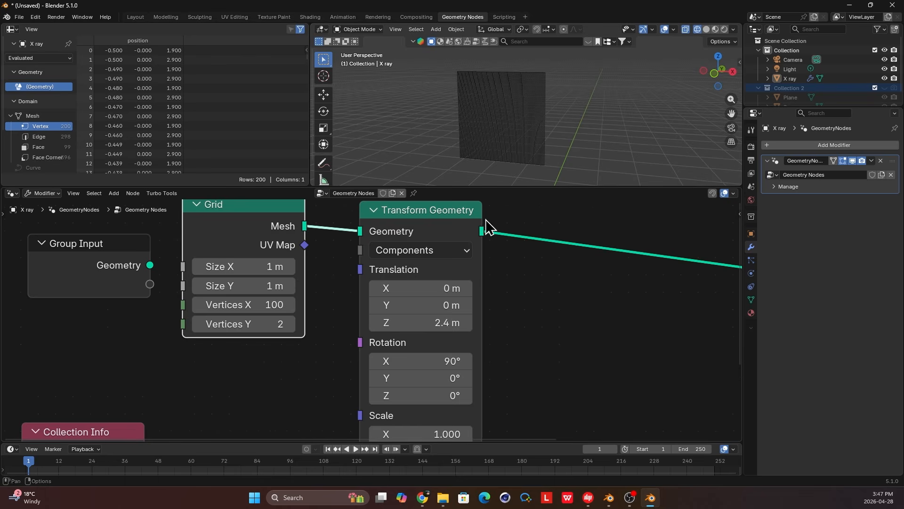
Insert a Set Position node between Transform Geometry and the Group Output, moving the Group Output farther away
scroll(471, 240, down, 5)
drag(400, 265, 403, 239)
key(shift+a)
text(set)
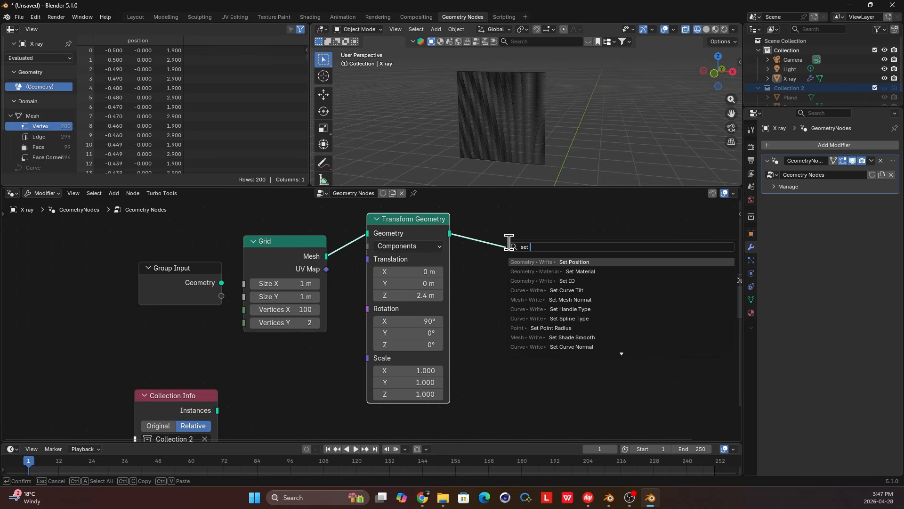
click(597, 260)
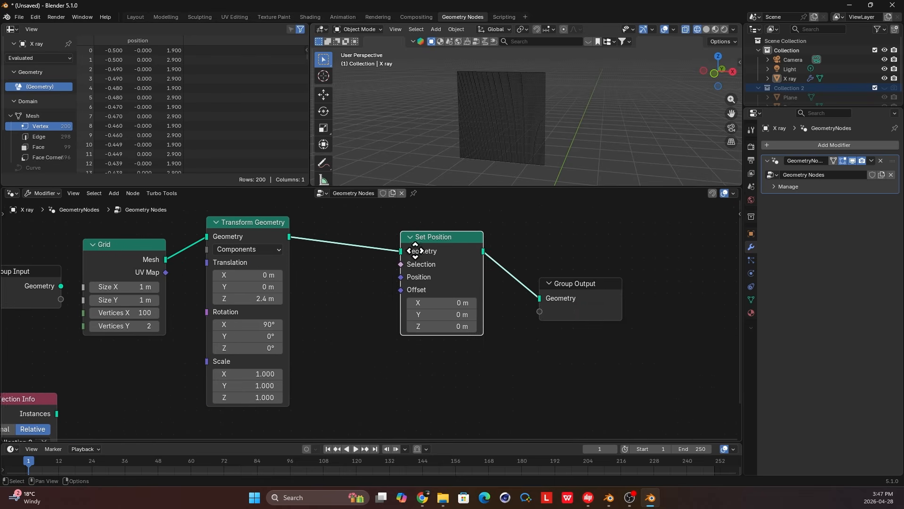
click(803, 262)
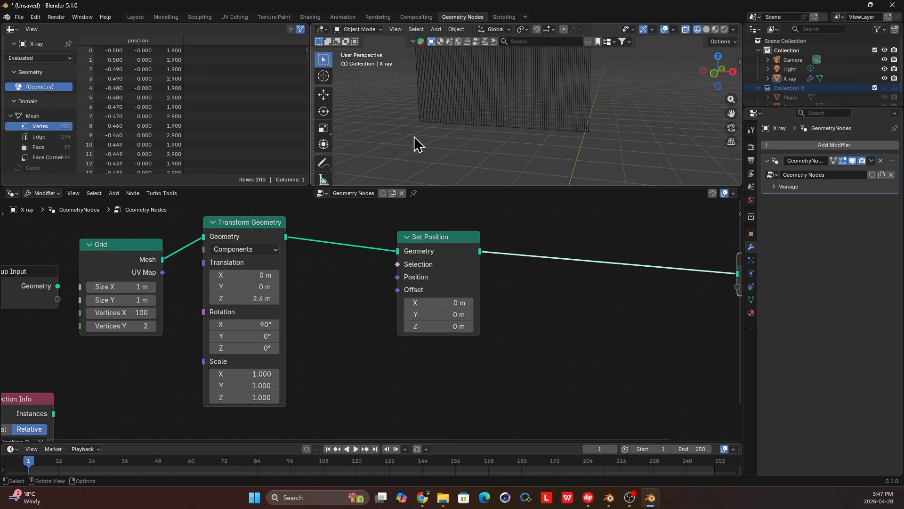
Move the Set Position node closer to the Group Output, leaving free space after Transform Geometry
drag(449, 247, 574, 242)
middle_drag(550, 246, 512, 254)
drag(540, 257, 580, 256)
scroll(353, 263, down, 1)
middle_drag(353, 263, 314, 276)
scroll(395, 270, down, 1)
Preview the Set Position geometry with a Viewer node, then add an Index node and feed its values to the Viewer
ctrl+shift+click(518, 263)
key(shift+a)
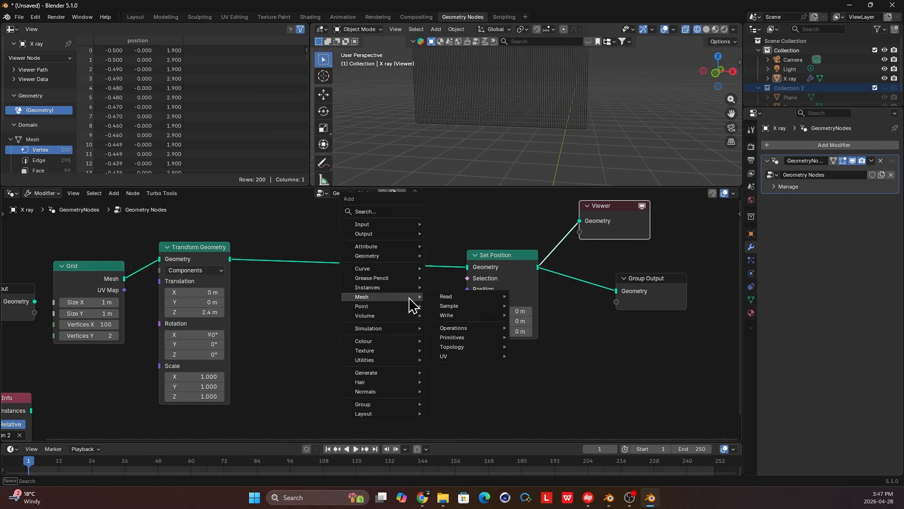
text(ind)
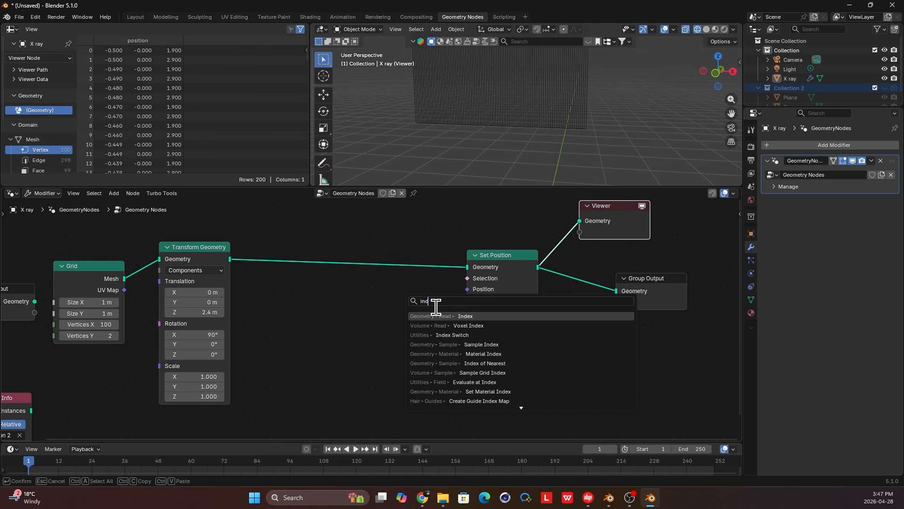
key(Return)
click(347, 317)
ctrl+shift+click(405, 332)
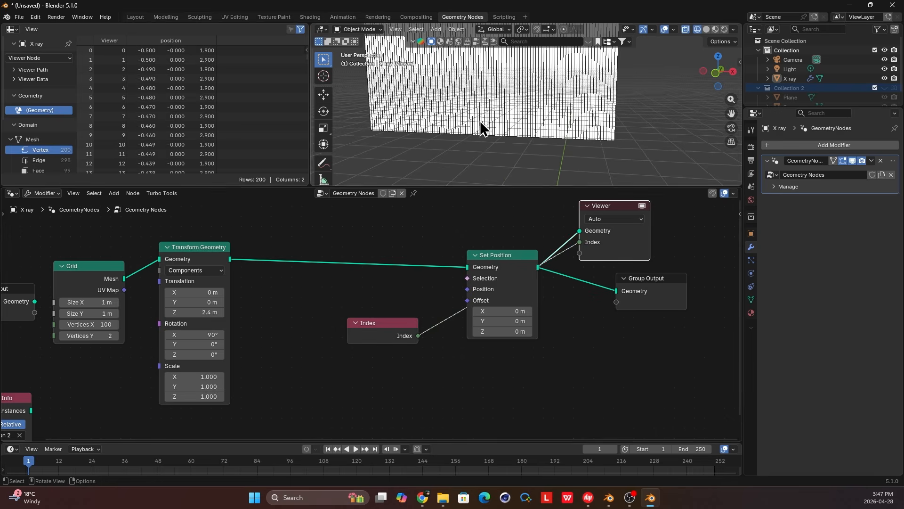
scroll(476, 128, up, 3)
shift+middle_drag(472, 134, 598, 104)
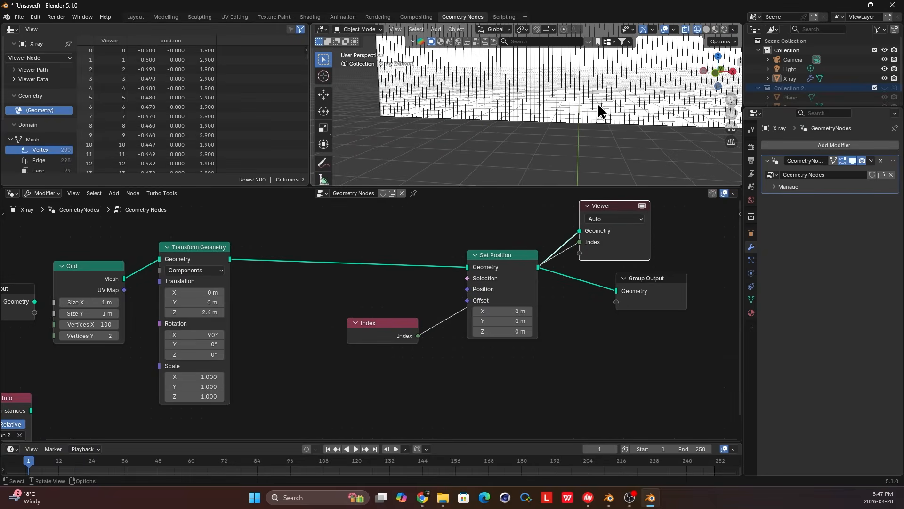
Turn on the Viewer's attribute text overlay and examine the index numbers on the grid's vertices
click(674, 31)
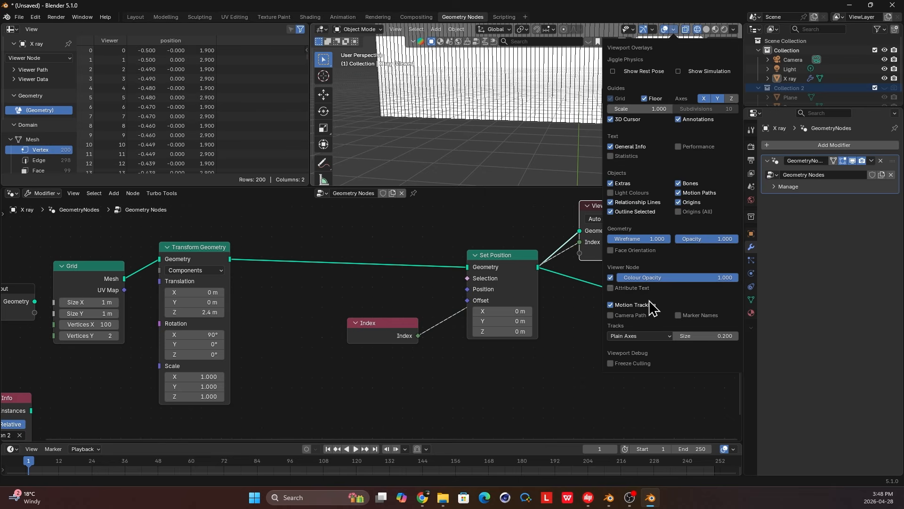
click(611, 288)
middle_drag(423, 123, 459, 137)
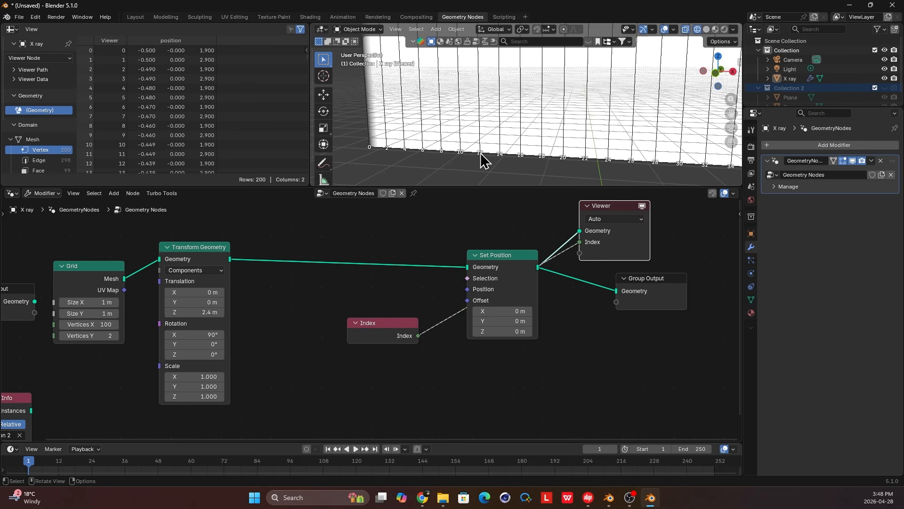
scroll(453, 161, down, 7)
shift+middle_drag(552, 131, 396, 135)
right_click(403, 218)
Add a Maths node after the Index node, set it to Truncated Modulo and its second value to 2
drag(384, 334, 289, 352)
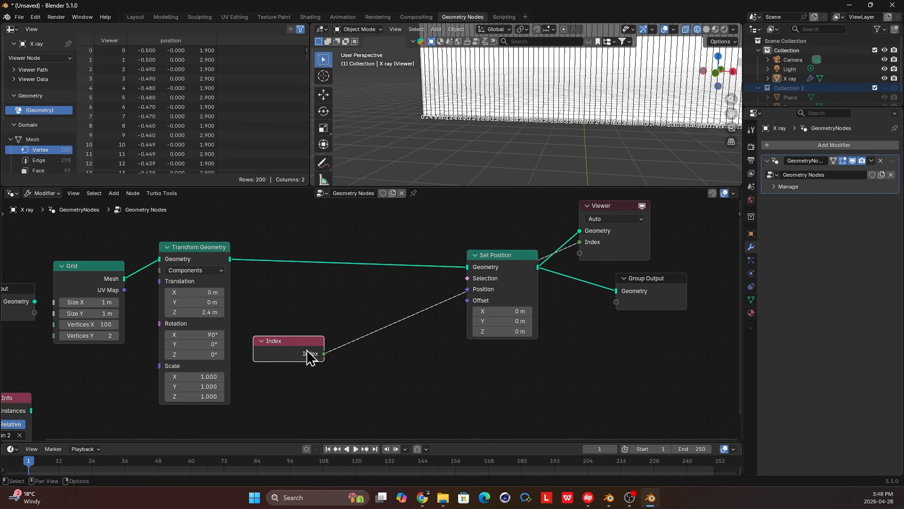
key(shift+a)
text(math)
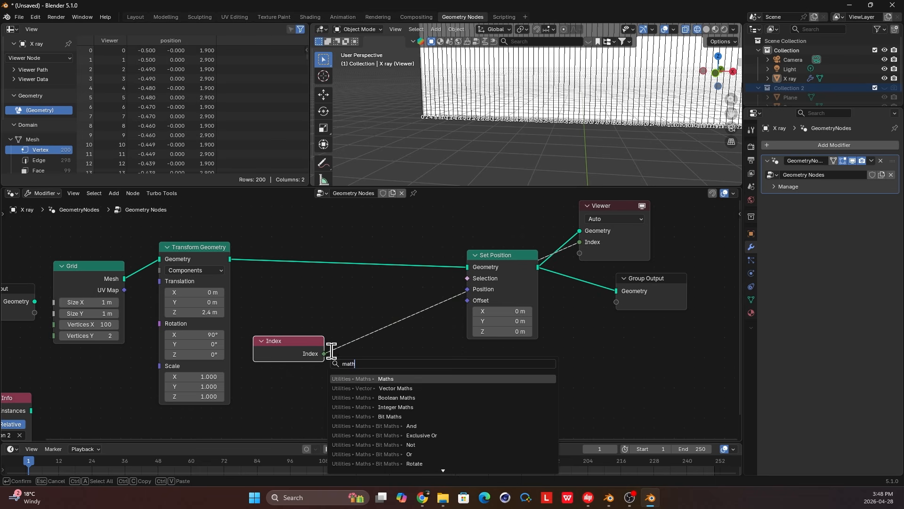
key(Return)
click(394, 363)
click(394, 362)
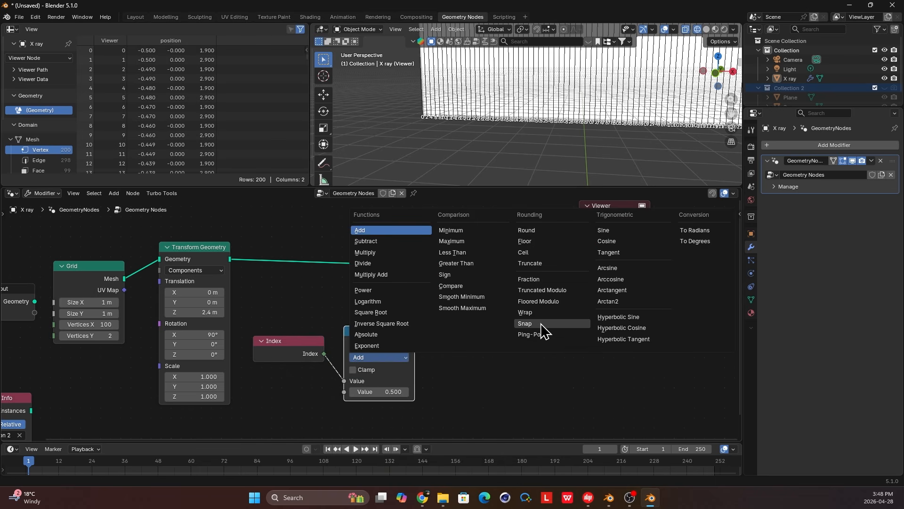
click(552, 289)
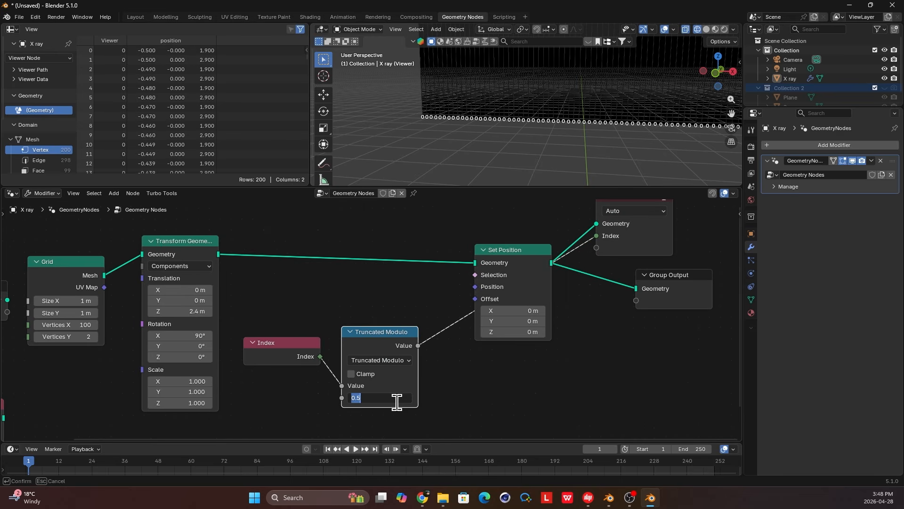
text(2)
key(Return)
Move the Set Position, Viewer and Group Output nodes together away from the Truncated Modulo node to make room
scroll(431, 377, down, 1)
scroll(486, 294, down, 1)
middle_drag(498, 307, 439, 318)
drag(594, 340, 429, 274)
key(g)
click(514, 278)
Insert a Float Compare node after Truncated Modulo and set it to Equal, keeping B at 0
key(shift+a)
text(com)
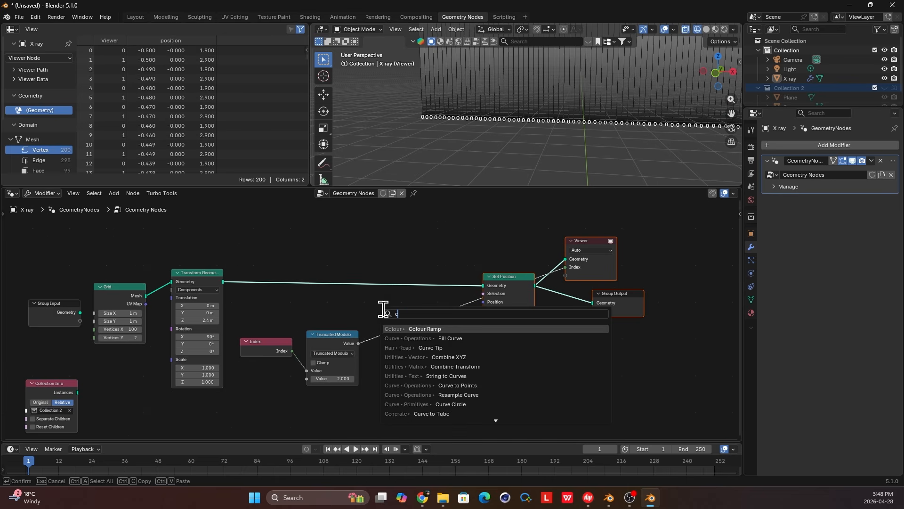
key(Return)
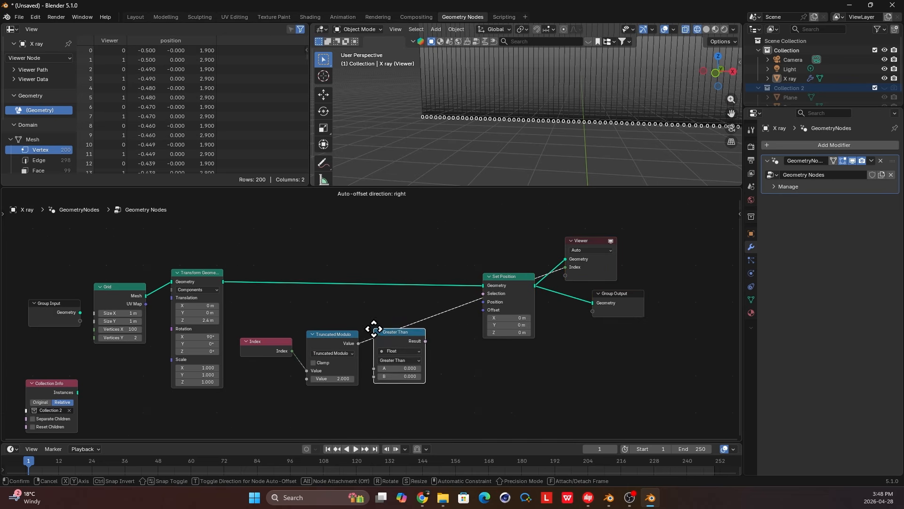
click(373, 327)
scroll(370, 322, up, 1)
click(416, 372)
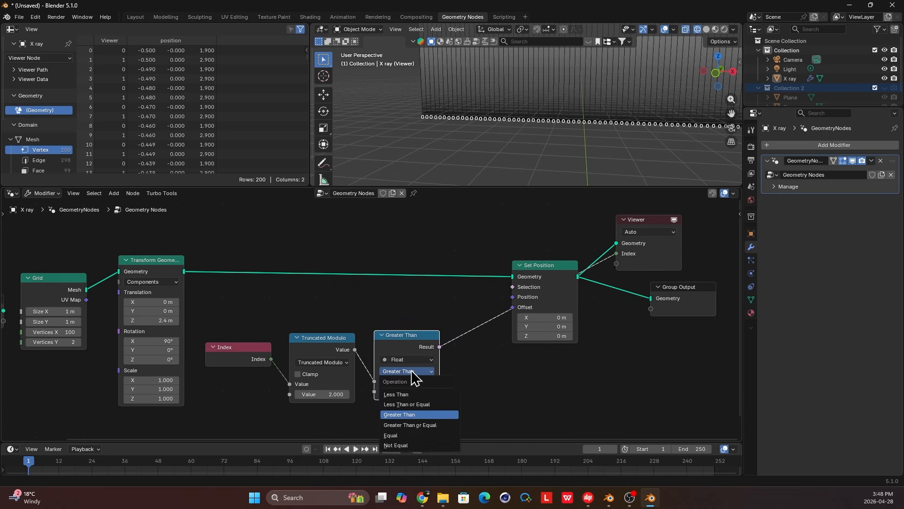
click(409, 423)
click(423, 395)
text(1)
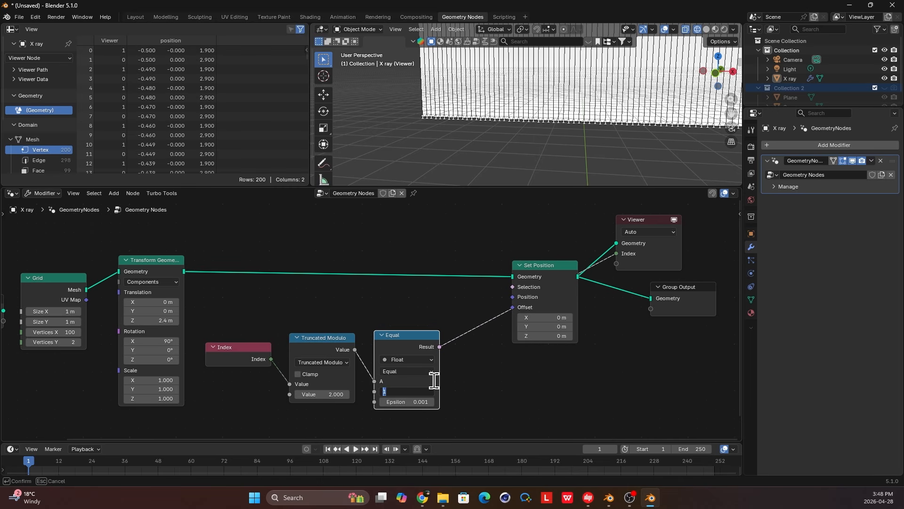
key(Escape)
Cut the Equal node's link to the Viewer and connect its Result to the Set Position node's Selection
middle_drag(478, 335, 457, 338)
ctrl+right_drag(453, 357, 457, 308)
middle_drag(452, 336, 432, 337)
drag(612, 243, 640, 255)
drag(397, 352, 470, 292)
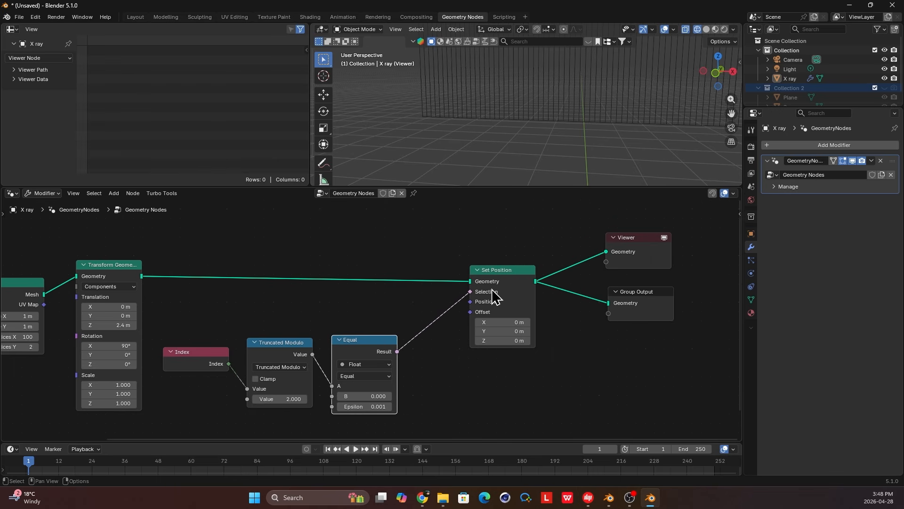
Preview the Equal node's result on the grid and turn off the attribute text overlay
ctrl+shift+click(372, 344)
scroll(546, 126, down, 7)
shift+middle_drag(552, 124, 528, 173)
scroll(550, 123, up, 1)
shift+middle_drag(547, 118, 561, 100)
click(674, 29)
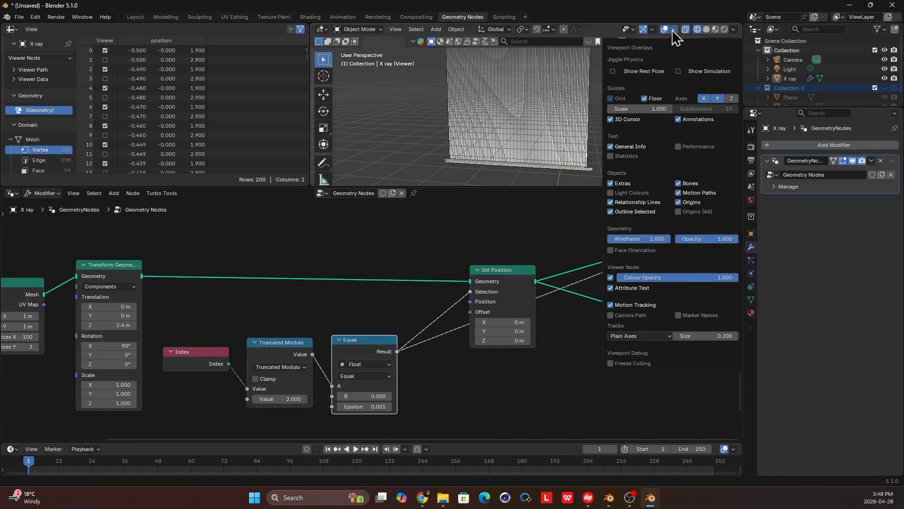
click(611, 288)
middle_drag(516, 168, 503, 150)
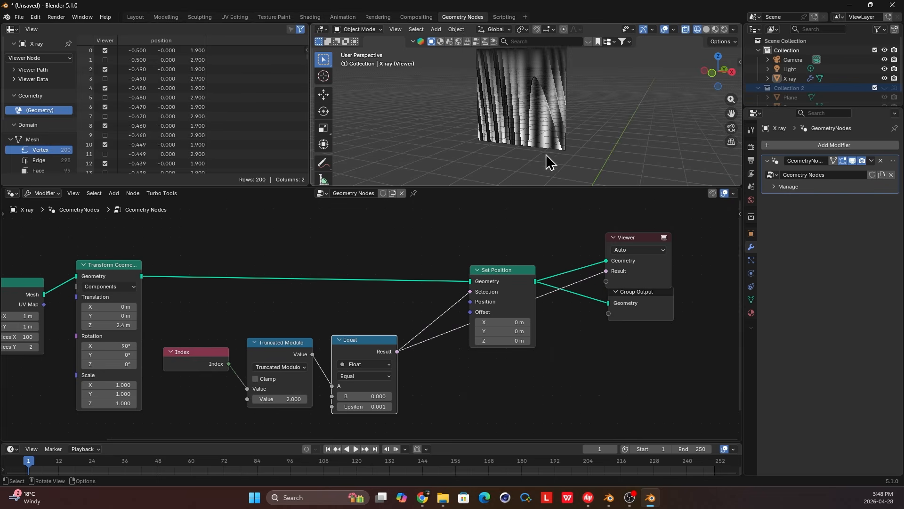
Delete the Viewer node
drag(410, 367, 187, 355)
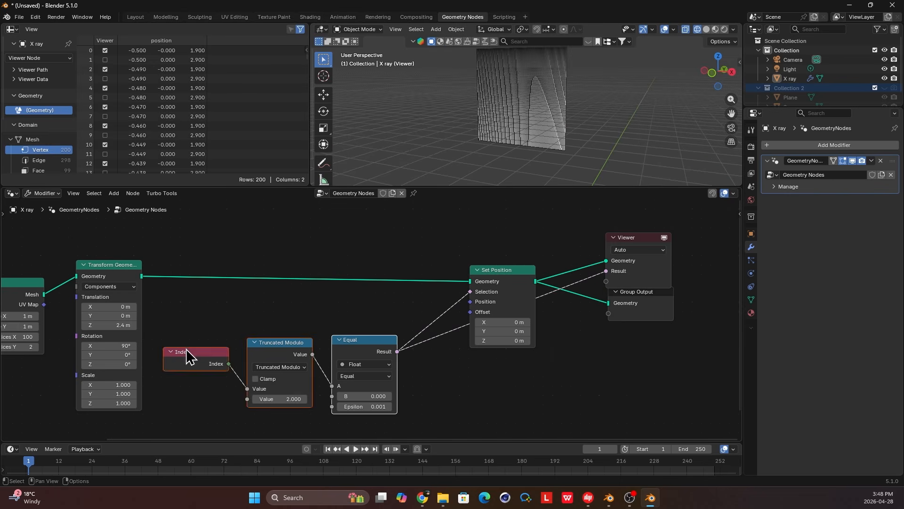
click(662, 269)
key(x)
Try shifting the selected vertices with the Set Position node's X offset and restore the offset to 0 m
drag(503, 282, 517, 283)
mouse_move(528, 323)
mouse_down()
mouse_move(490, 323)
mouse_move(531, 328)
mouse_up()
key(ctrl+z)
scroll(527, 334, down, 2)
middle_drag(499, 337, 527, 294)
scroll(529, 282, up, 1)
click(569, 274)
text(0)
key(Return)
middle_drag(546, 123, 510, 133)
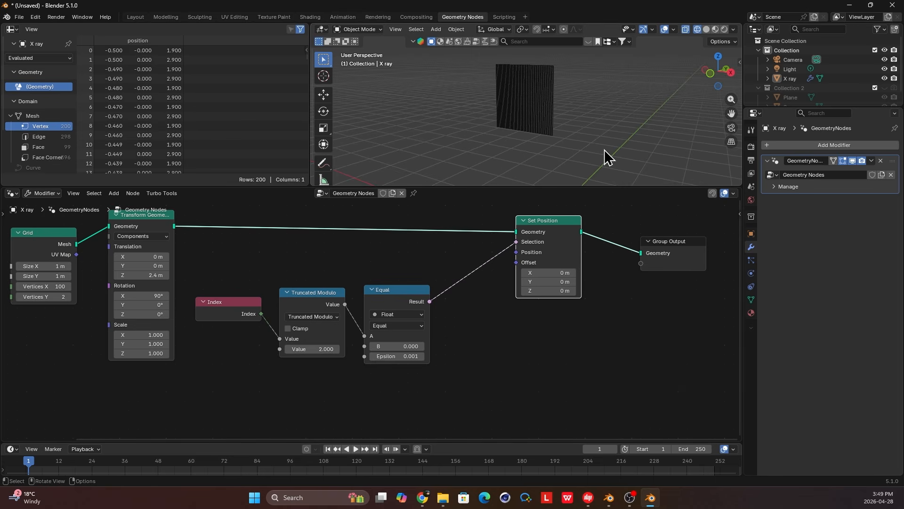
Move the Collection Info node closer, into the free area below the Transform Geometry and Index nodes
scroll(567, 121, down, 3)
scroll(396, 360, down, 2)
middle_drag(153, 360, 201, 305)
drag(87, 308, 262, 362)
Add a Raycast node beside the Collection Info node
key(shift+a)
text(rta)
key(BackSpace)
key(BackSpace)
text(a)
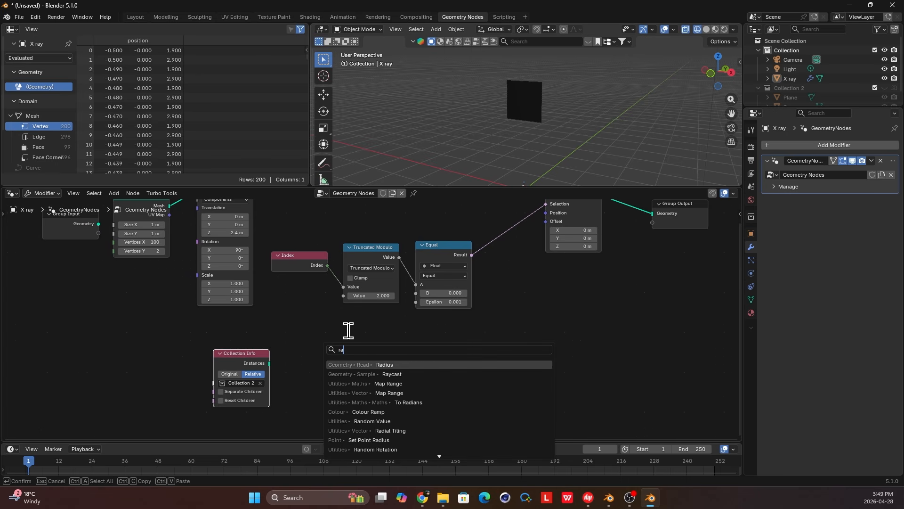
text(y)
key(Return)
click(320, 331)
Connect the Collection Info node's Instances to the Raycast node's Target Geometry
middle_drag(330, 388, 356, 338)
scroll(365, 327, up, 6)
drag(252, 309, 325, 366)
scroll(347, 369, up, 2)
scroll(382, 369, down, 3)
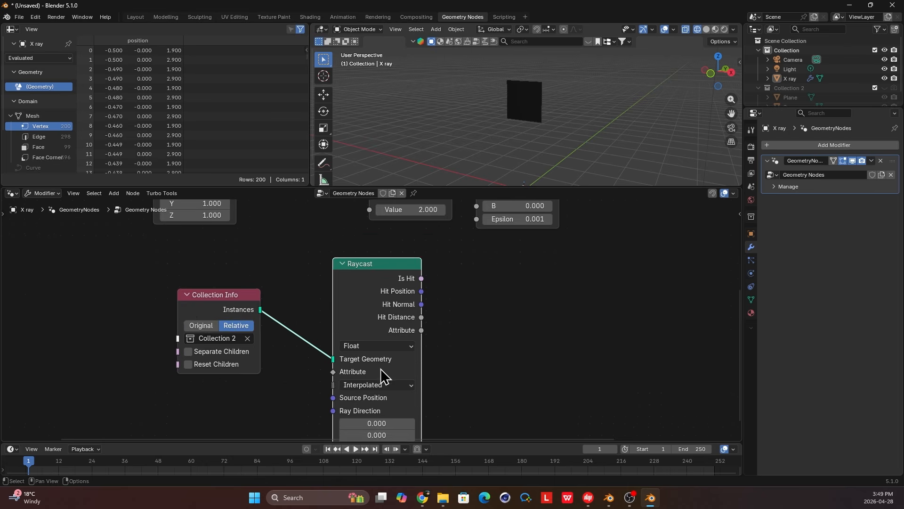
middle_drag(371, 359, 370, 365)
Move Collection Info away from the Raycast node and insert a Realise Instances node between them
drag(200, 322, 146, 321)
scroll(147, 324, up, 2)
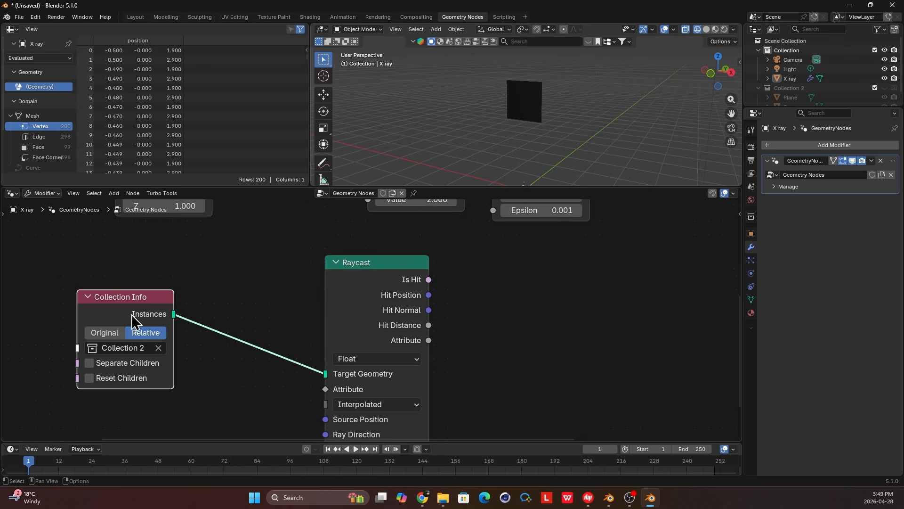
scroll(134, 320, up, 1)
key(shift+a)
text(realise)
key(Return)
click(172, 312)
click(348, 261)
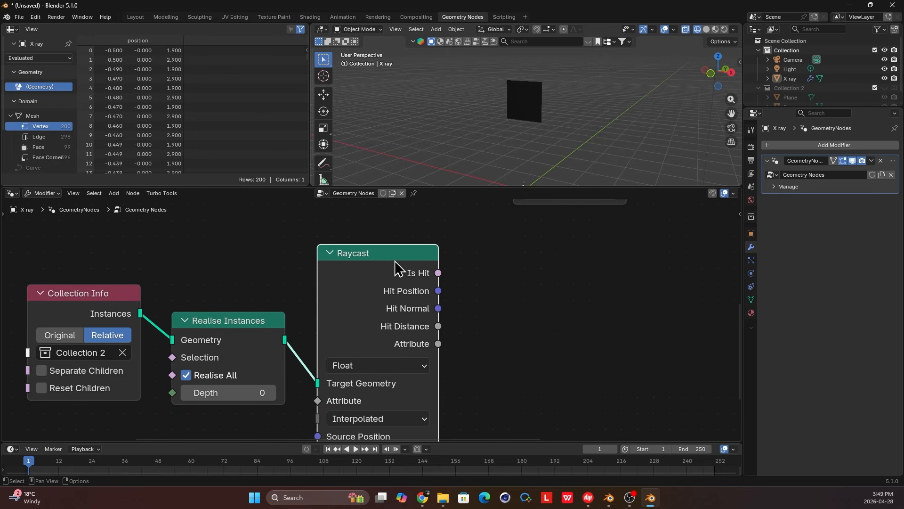
middle_drag(392, 266, 372, 290)
scroll(341, 292, up, 1)
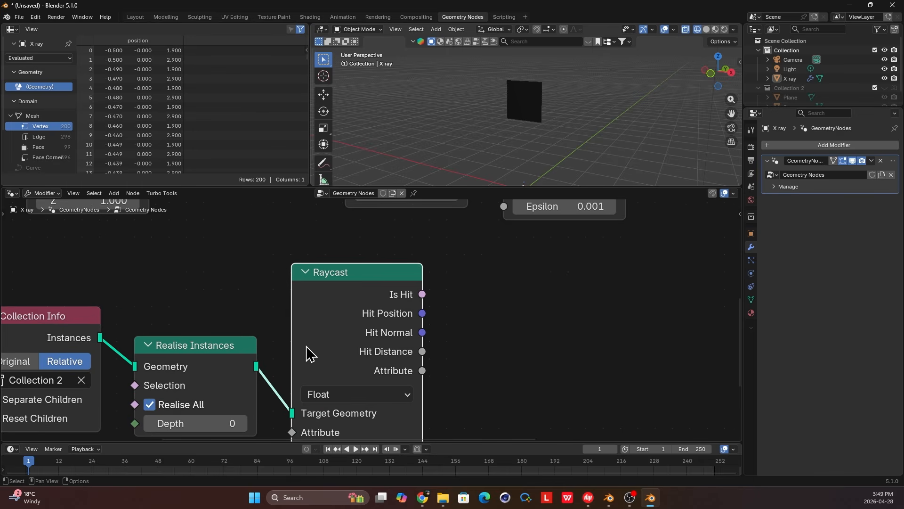
Examine the Raycast node's inputs and outputs, especially its target geometry, source position and hit position
middle_drag(343, 417, 345, 371)
scroll(346, 371, up, 3)
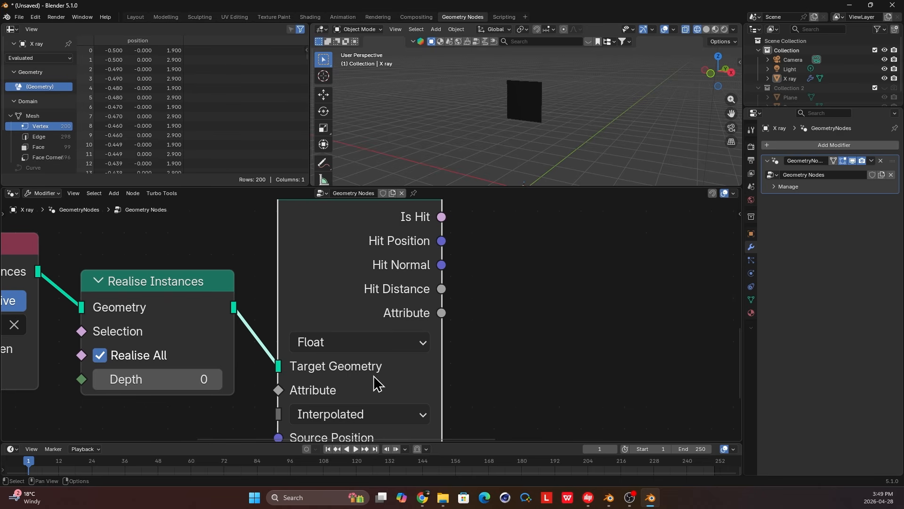
middle_drag(365, 374, 353, 385)
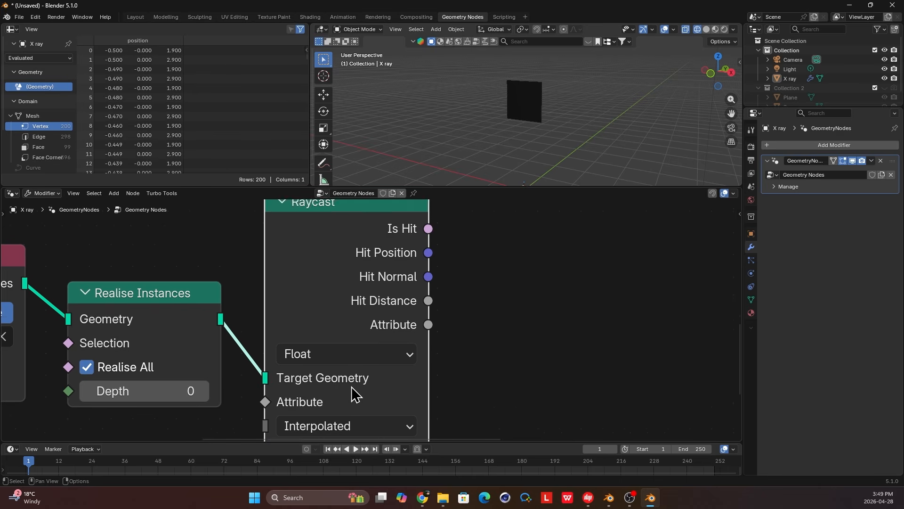
scroll(353, 385, down, 3)
scroll(426, 316, down, 2)
middle_drag(419, 332, 360, 404)
scroll(354, 360, up, 1)
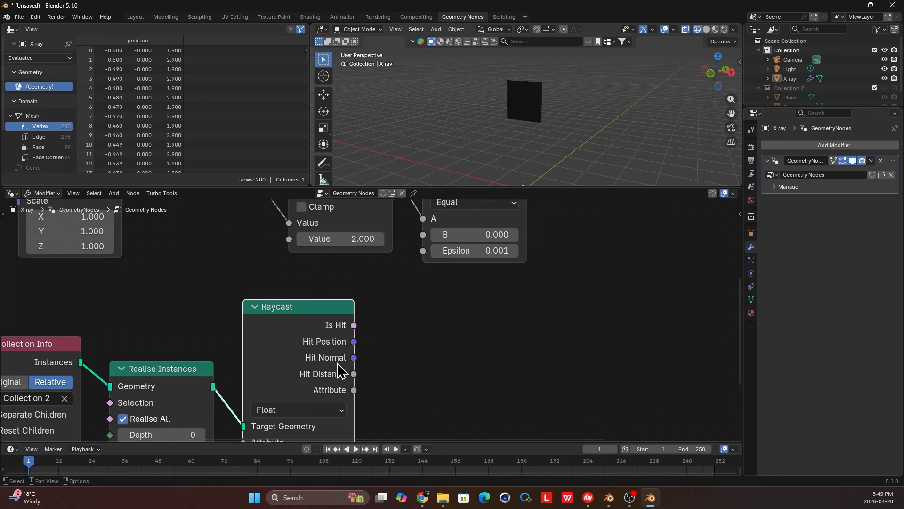
scroll(351, 363, up, 1)
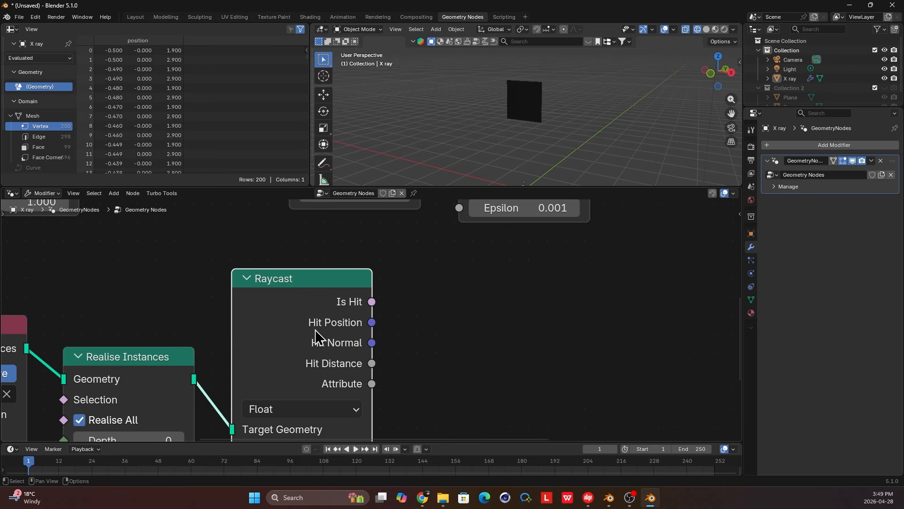
Connect the Raycast node's Hit Position to the Set Position node's Position input
scroll(382, 328, down, 1)
middle_drag(442, 329, 373, 384)
scroll(433, 361, down, 1)
scroll(439, 363, down, 2)
scroll(295, 395, up, 1)
middle_drag(295, 396, 280, 413)
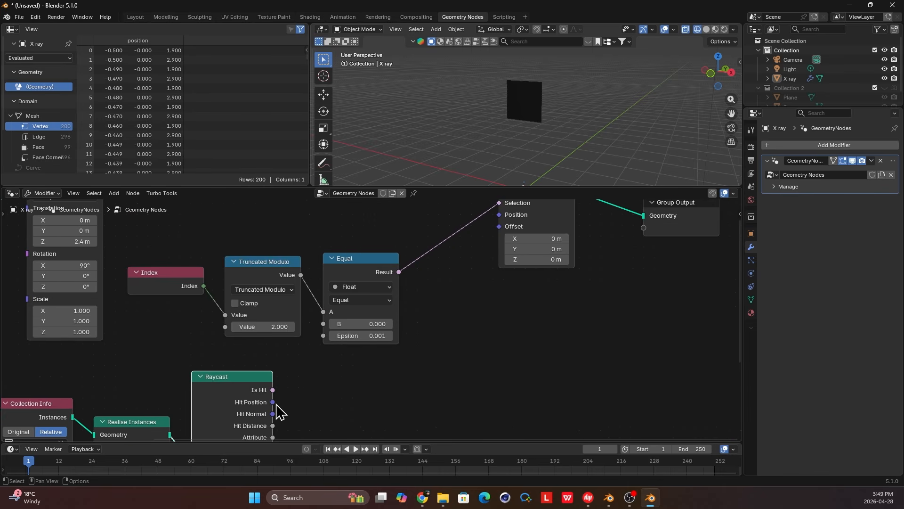
scroll(278, 415, down, 1)
drag(274, 400, 467, 240)
middle_drag(553, 121, 464, 152)
middle_drag(677, 164, 590, 154)
middle_drag(655, 161, 575, 156)
scroll(518, 281, down, 2)
Space out the node layout by moving Set Position, the Index-to-Equal chain, the Raycast branch and Group Output
drag(462, 250, 471, 253)
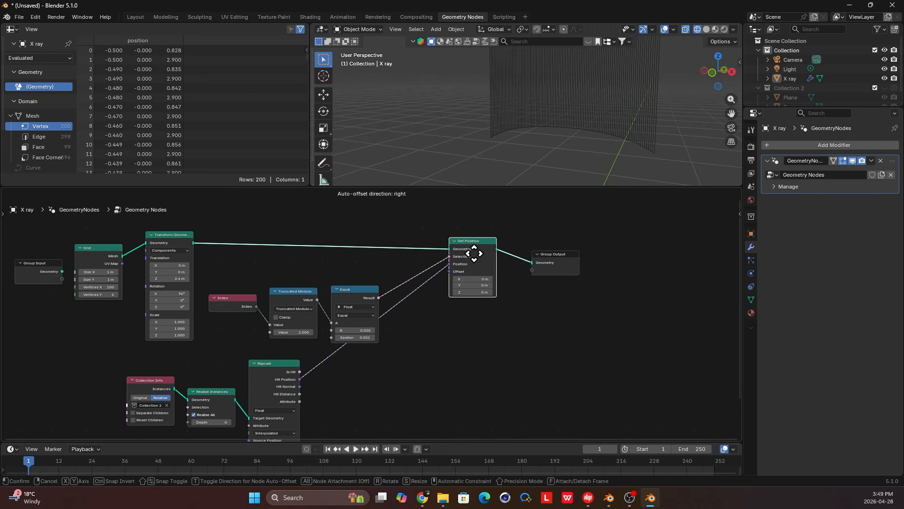
drag(228, 281, 362, 308)
drag(357, 289, 365, 270)
middle_drag(267, 344, 271, 314)
drag(272, 315, 163, 363)
drag(276, 351, 363, 333)
middle_drag(371, 332, 302, 346)
drag(490, 253, 585, 250)
middle_drag(585, 250, 547, 289)
scroll(586, 124, down, 3)
shift+middle_drag(609, 78, 584, 179)
scroll(562, 122, down, 3)
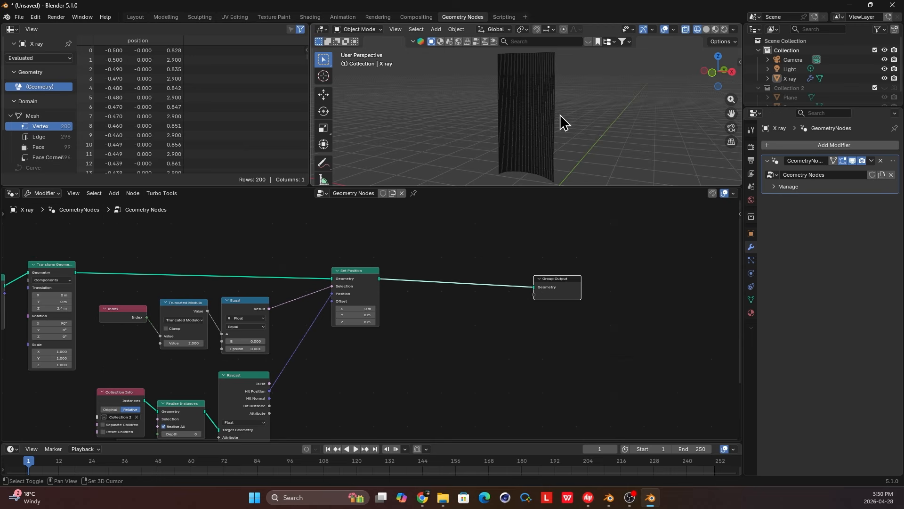
Insert a second Set Position node before Group Output and widen the spacing between both nodes and the first Set Position
key(shift+a)
text(set)
click(499, 286)
click(486, 272)
drag(534, 294, 617, 293)
drag(497, 280, 574, 283)
Duplicate the Equal node beside the second Set Position and connect the Truncated Modulo's Value to its A input
scroll(575, 295, up, 2)
click(211, 304)
key(shift+d)
click(508, 310)
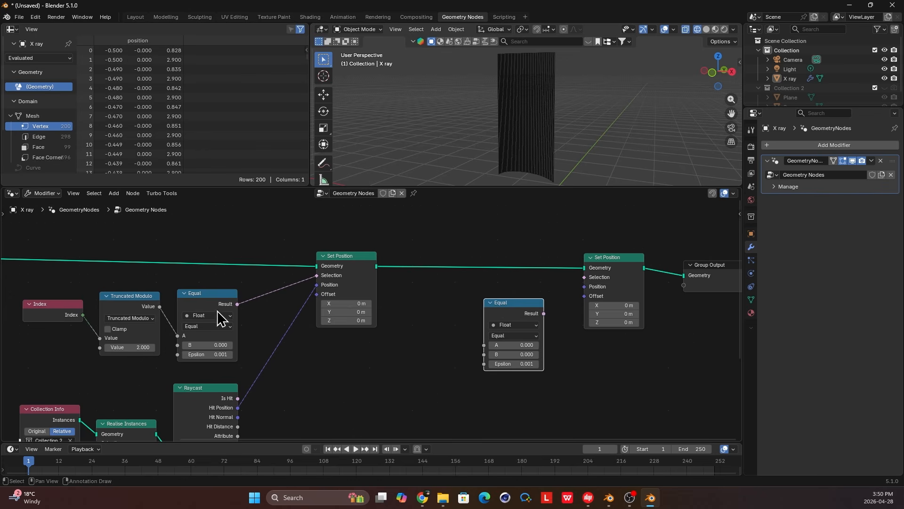
drag(160, 306, 485, 345)
scroll(557, 360, up, 1)
Set the duplicated Equal node's B to 1 and connect its Result to the second Set Position's Selection
click(575, 364)
text(1)
key(Return)
scroll(551, 346, right, 1)
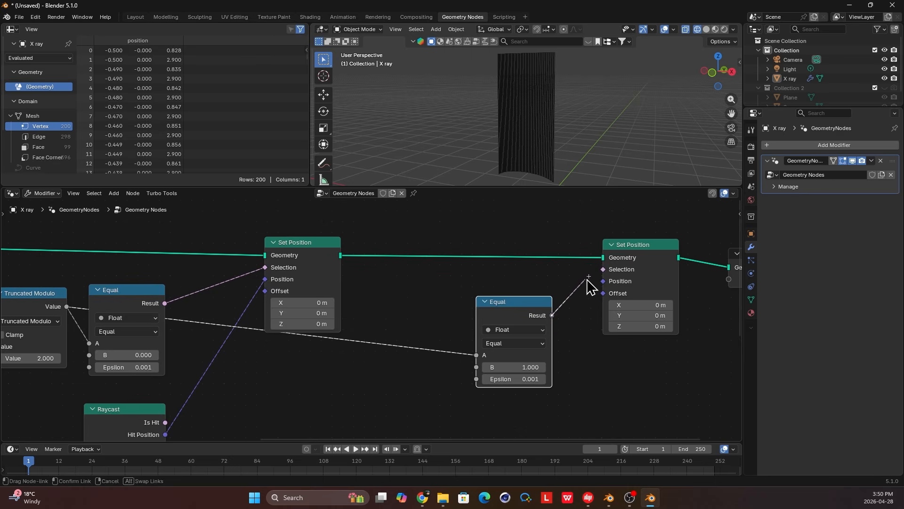
scroll(549, 306, down, 2)
Preview the second Set Position and the duplicated Equal's Result with a Viewer node, and remove the Viewer
ctrl+shift+click(564, 299)
scroll(563, 299, down, 1)
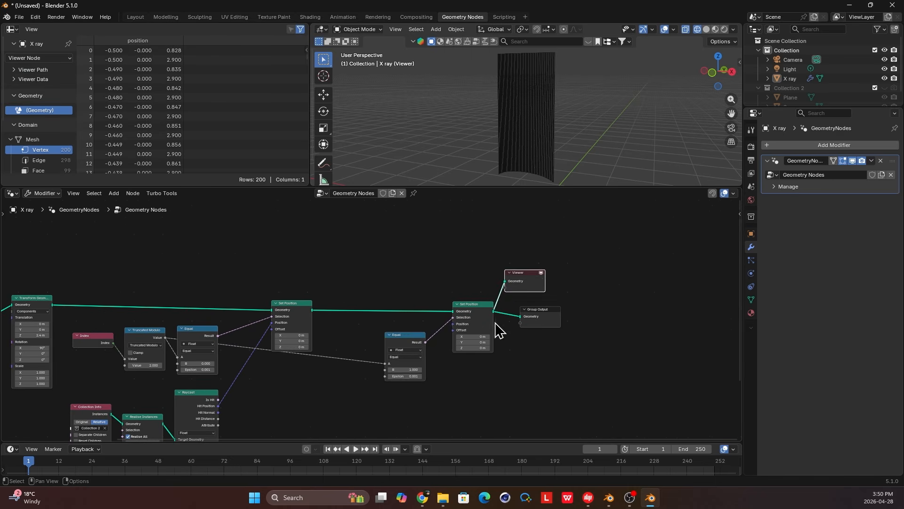
ctrl+shift+click(414, 344)
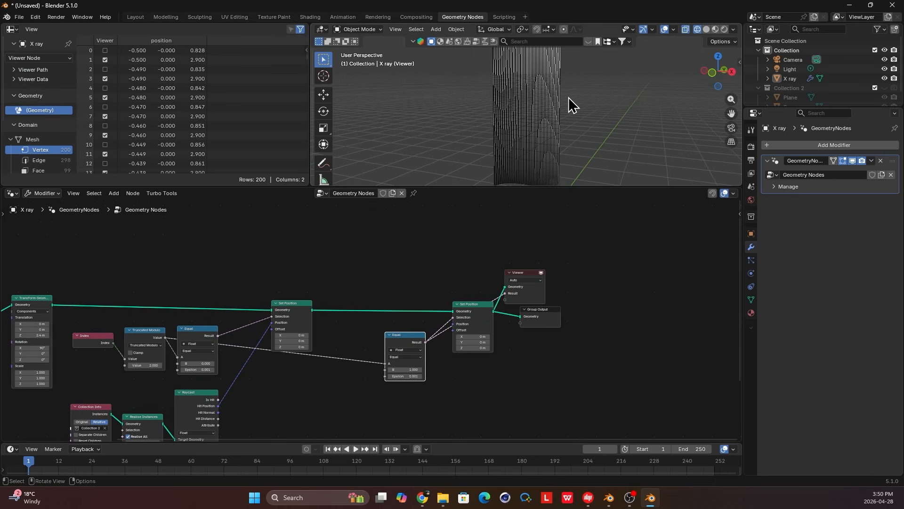
click(537, 285)
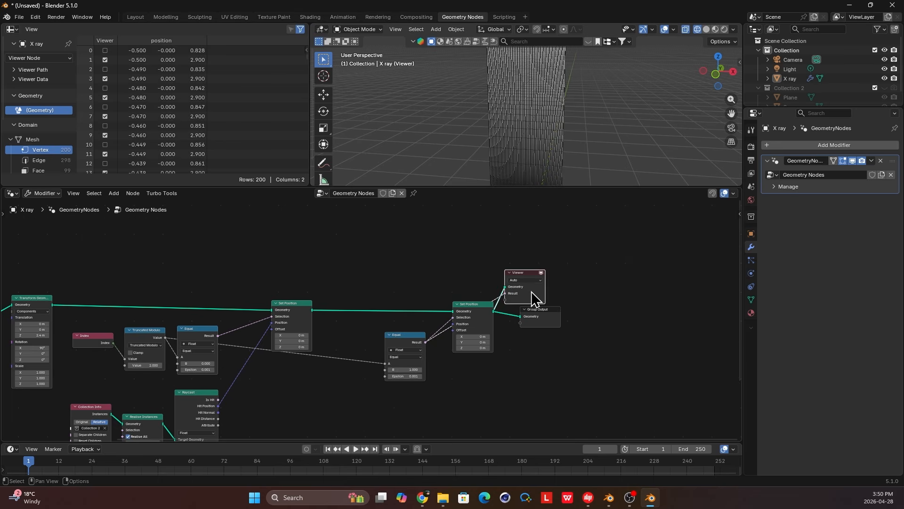
key(ctrl+x)
Move the second Set Position and Group Output nodes together, farther away from the duplicated Equal node
scroll(460, 343, up, 2)
scroll(564, 349, up, 1)
drag(611, 347, 499, 297)
key(g)
click(600, 312)
scroll(546, 302, up, 1)
middle_drag(543, 301, 466, 264)
Add a Vector node below the duplicated Equal's link and connect it to the second Set Position's Position
key(shift+a)
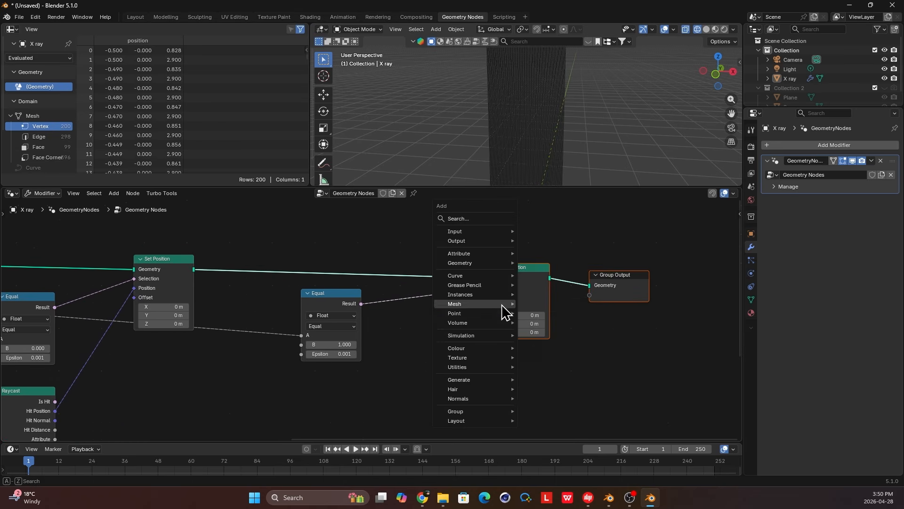
text(vect)
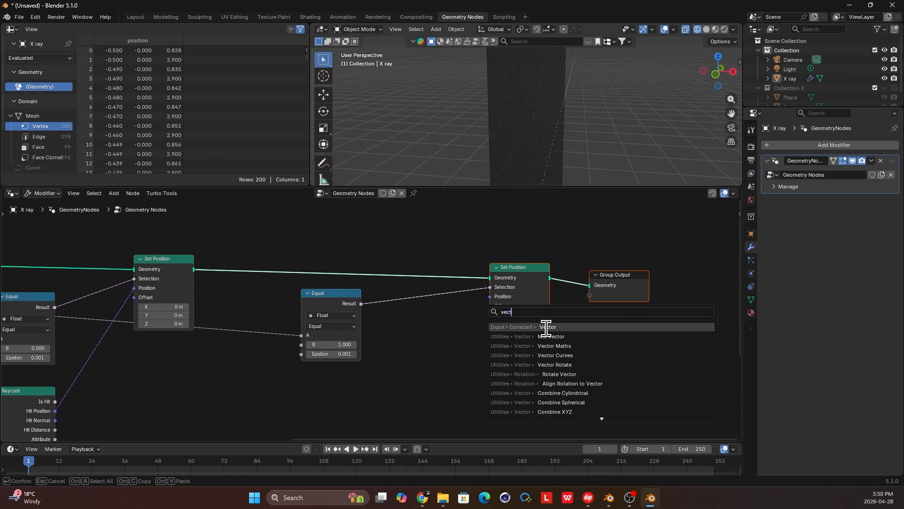
click(547, 327)
click(389, 337)
scroll(453, 350, up, 1)
drag(463, 350, 495, 297)
scroll(550, 141, down, 4)
shift+middle_drag(542, 164, 532, 140)
scroll(534, 140, up, 4)
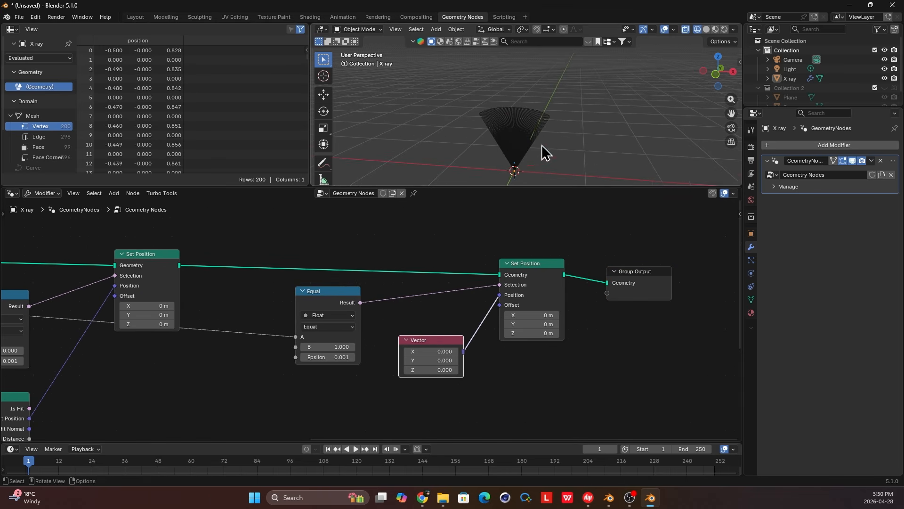
Set the Vector node's Z value to 2.5
click(448, 372)
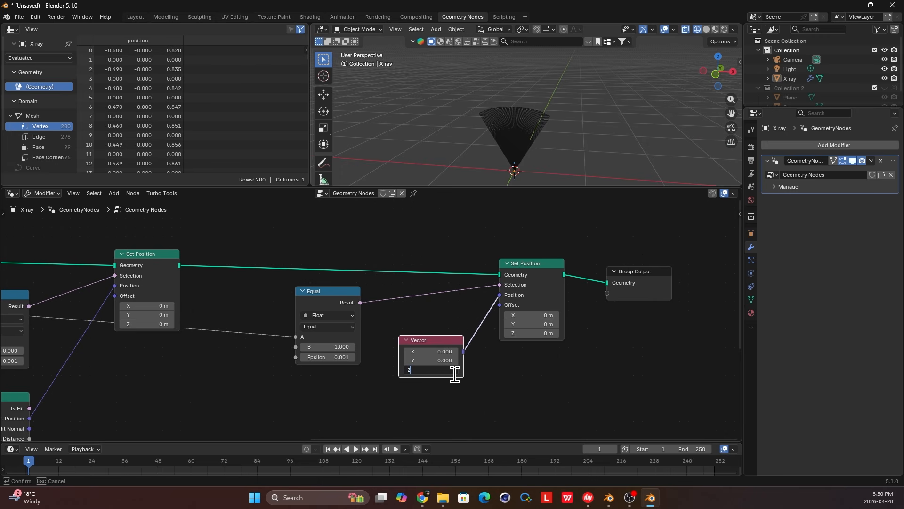
key(Return)
middle_drag(559, 147, 541, 187)
Move the Group Output node farther from the second Set Position to make room for more nodes
drag(634, 295, 735, 288)
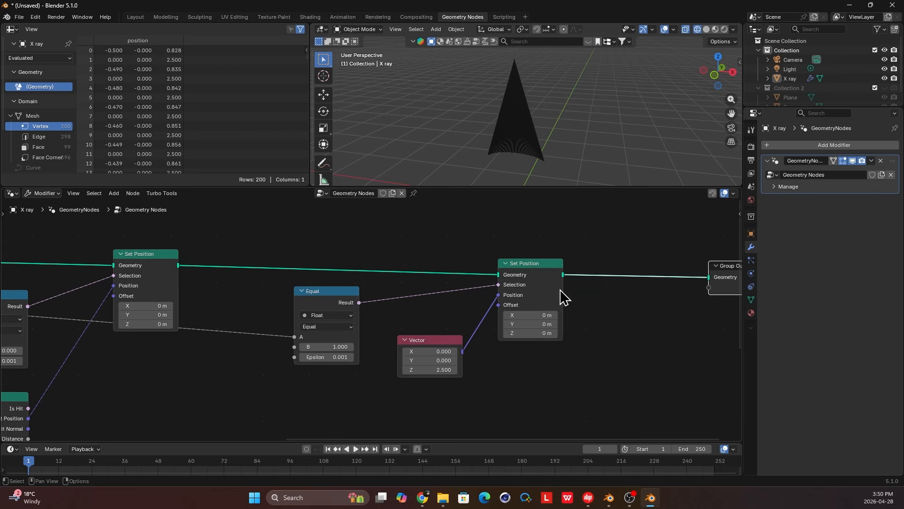
click(545, 267)
scroll(545, 269, down, 3)
drag(647, 287, 718, 290)
middle_drag(533, 281, 485, 309)
scroll(505, 285, up, 2)
Examine the fan-shaped mesh's curved lower edge in the viewport and the Set Position chain that produces it
middle_drag(486, 135, 496, 3)
scroll(367, 277, up, 1)
scroll(528, 108, up, 3)
middle_drag(508, 131, 393, 165)
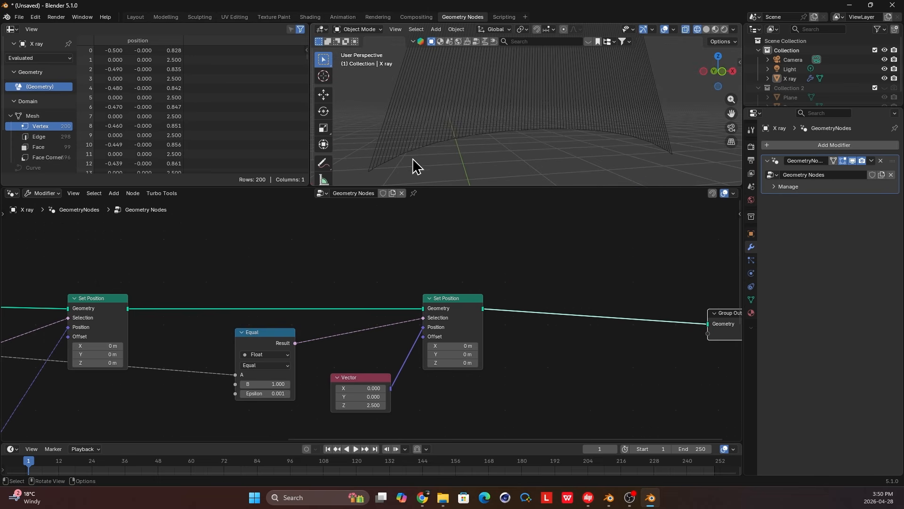
middle_drag(664, 163, 649, 157)
middle_drag(157, 338, 264, 357)
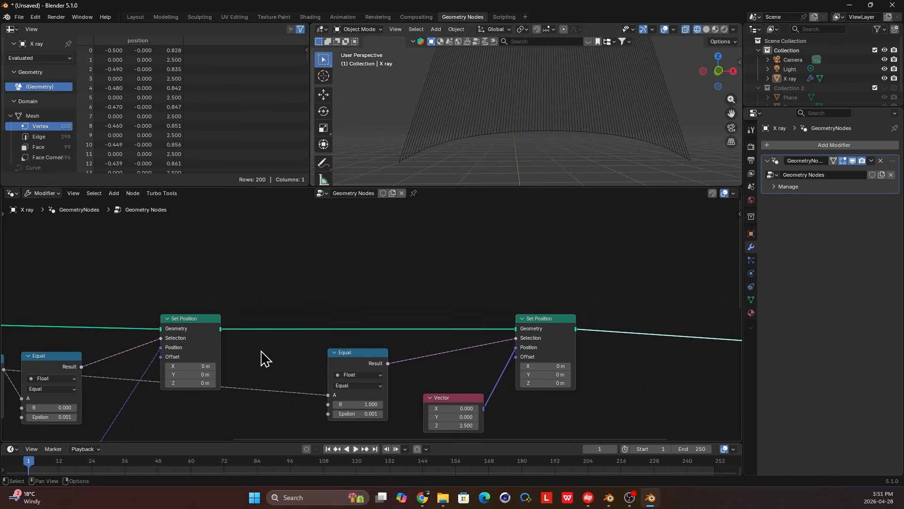
scroll(272, 342, down, 1)
middle_drag(254, 320, 249, 340)
scroll(283, 287, down, 1)
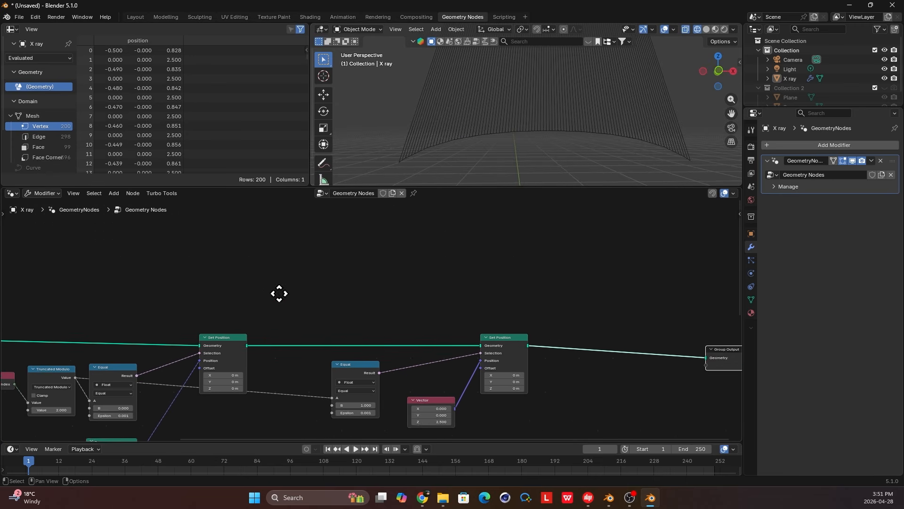
Add a Delete Geometry node in the free area above the second Set Position and Group Output
middle_drag(278, 293, 345, 299)
middle_drag(365, 259, 310, 264)
key(shift+a)
text(del)
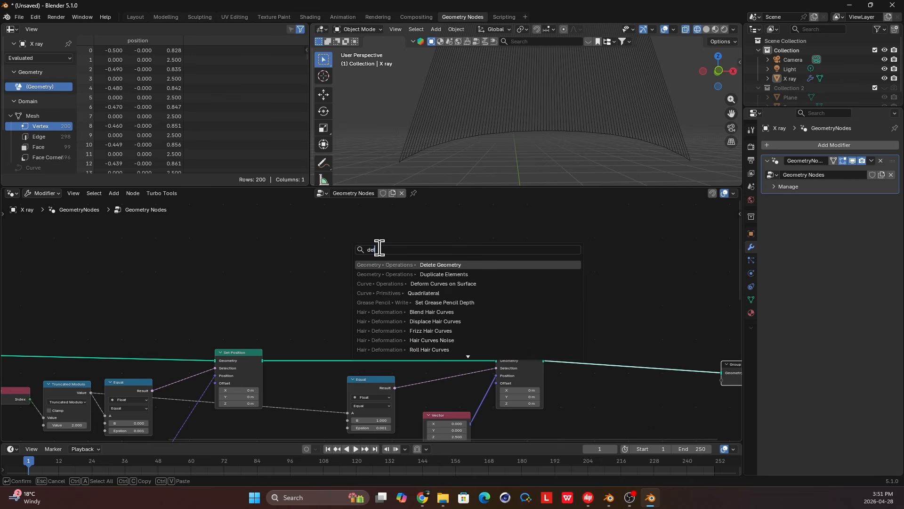
key(Return)
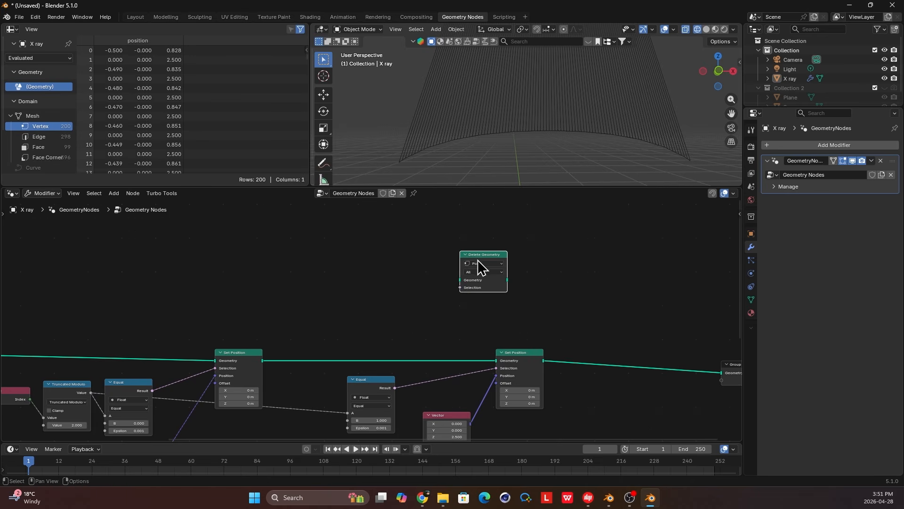
click(589, 255)
Branch the second Set Position's Geometry output into the Delete Geometry node's Geometry input
drag(543, 361, 570, 290)
middle_drag(527, 292, 474, 291)
scroll(499, 311, up, 2)
drag(512, 365, 516, 365)
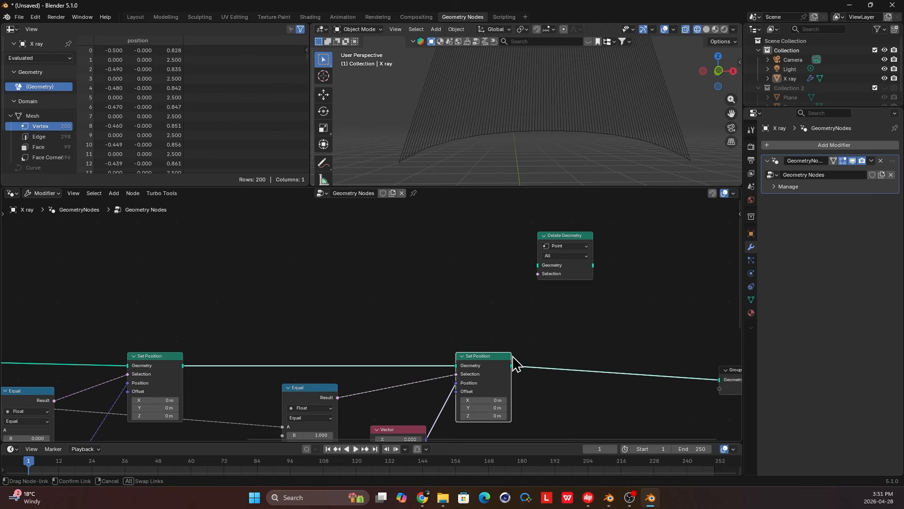
drag(534, 269, 538, 266)
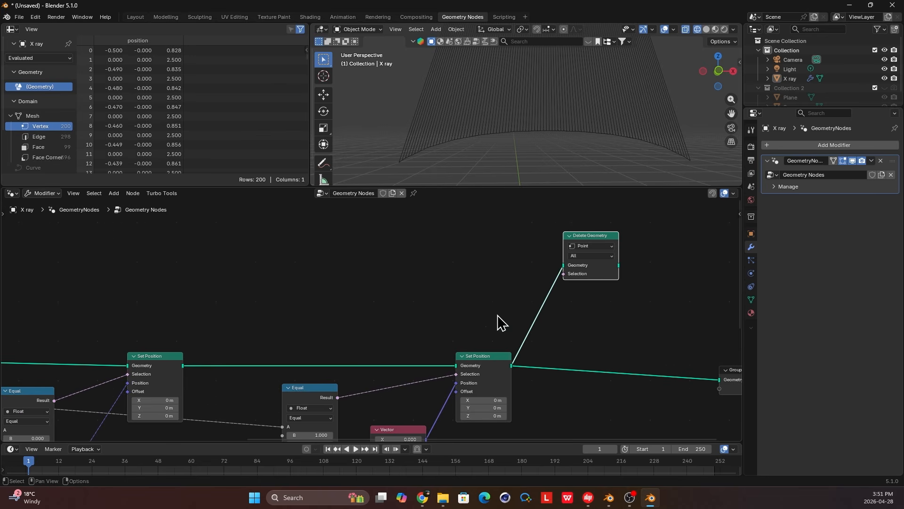
scroll(499, 319, down, 1)
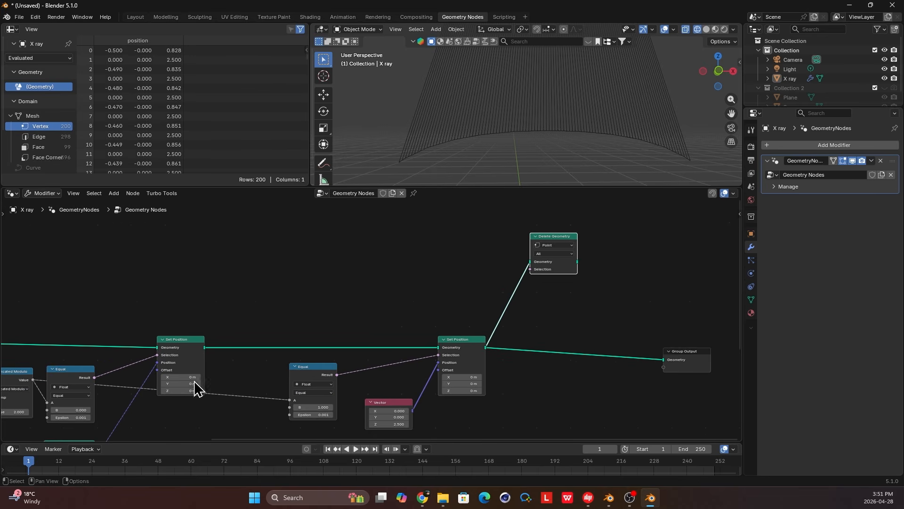
Connect the Result of the Equal node with B at 1 to the Delete Geometry node's Selection
drag(95, 377, 413, 265)
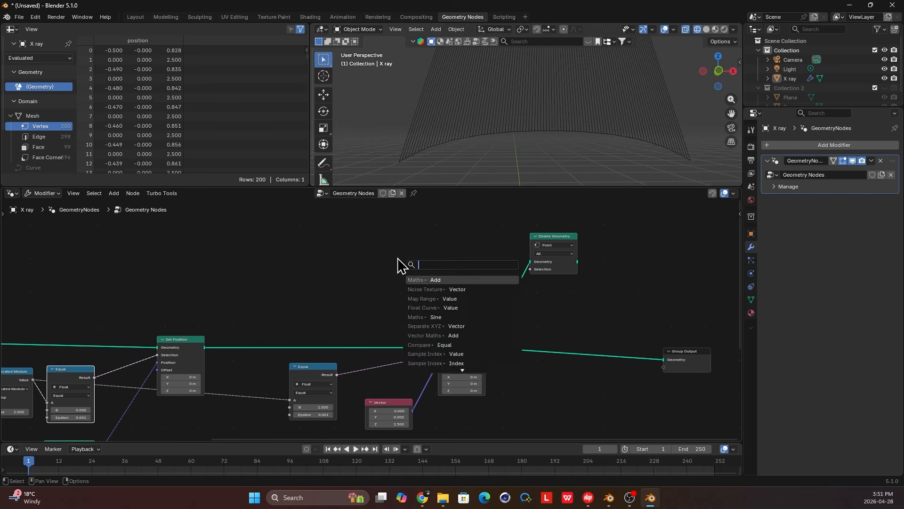
middle_drag(370, 318, 317, 323)
scroll(317, 323, up, 1)
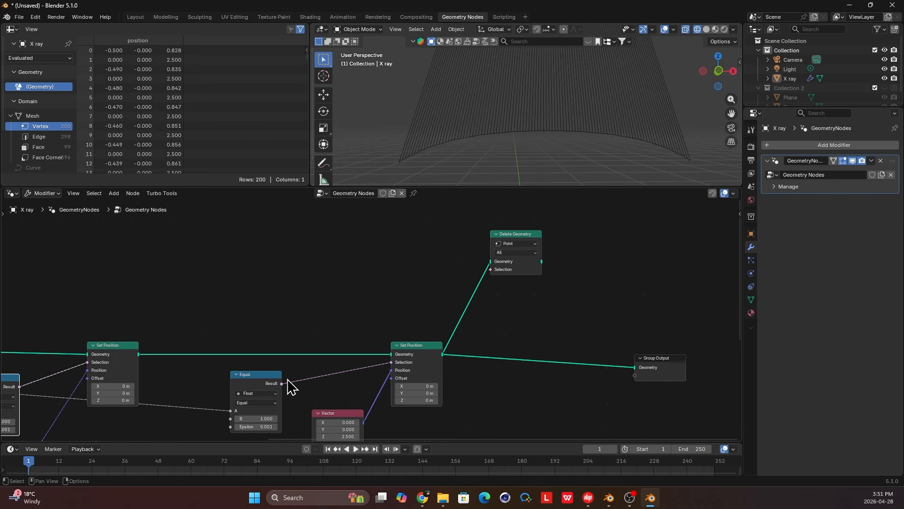
drag(282, 383, 490, 269)
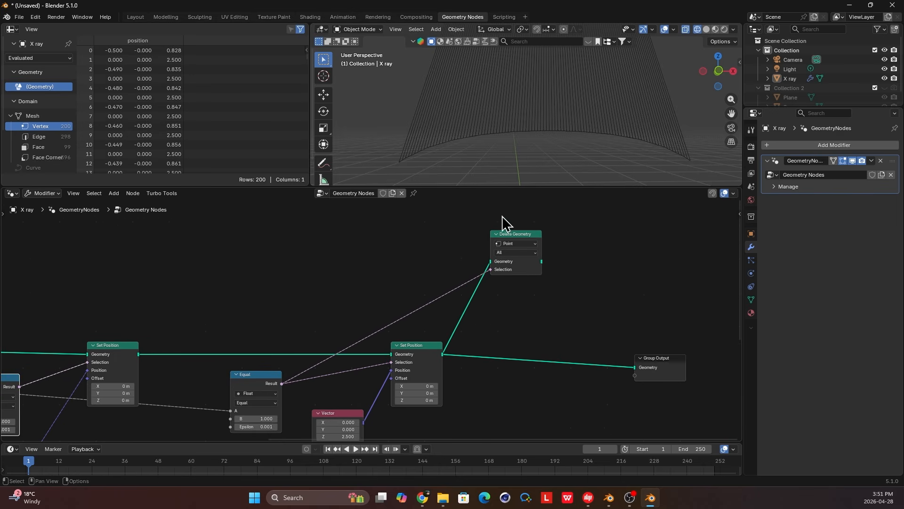
Preview the Delete Geometry output in a Viewer node and move the Viewer farther away from it
ctrl+shift+click(533, 264)
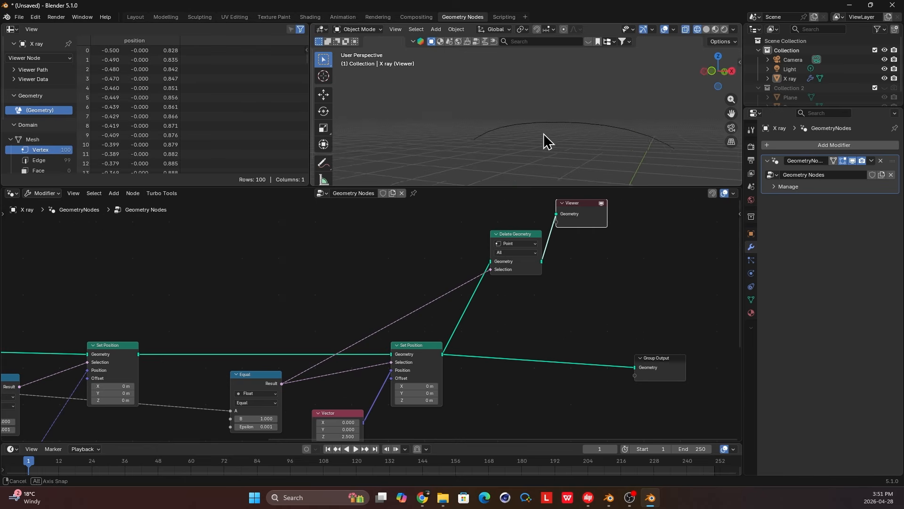
middle_drag(567, 231, 475, 243)
drag(471, 236, 608, 238)
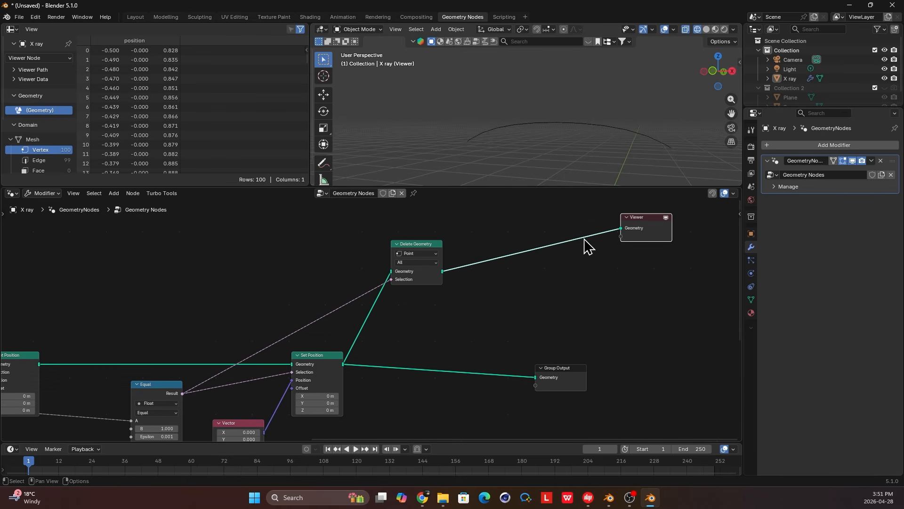
drag(667, 231, 662, 232)
key(shift+a)
text(c)
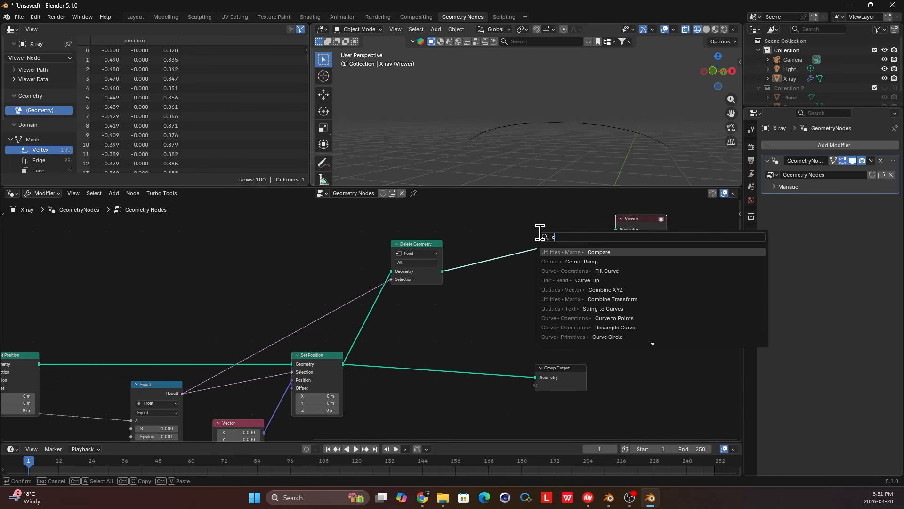
key(BackSpace)
text(m )
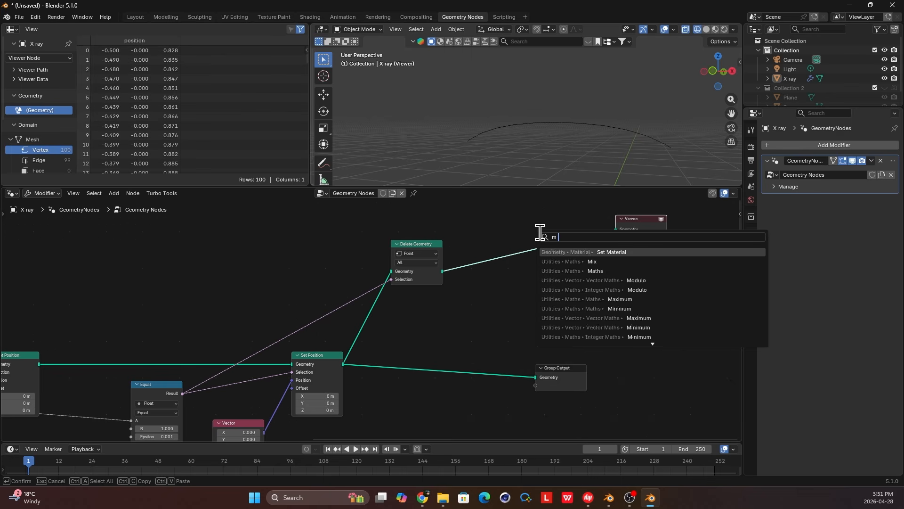
text(rc)
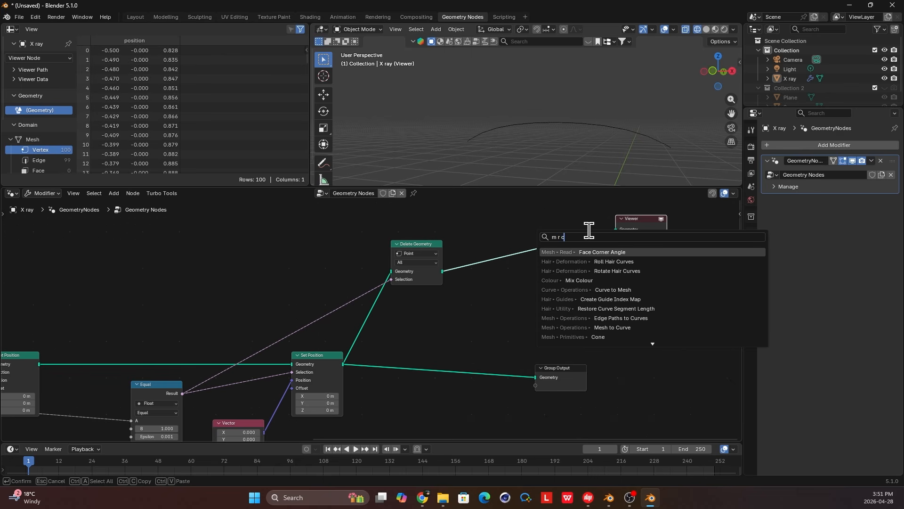
key(Escape)
Insert a Mesh to Curve node on the link between Delete Geometry and the Viewer
key(shift+a)
mouse_move(540, 235)
text(m t c)
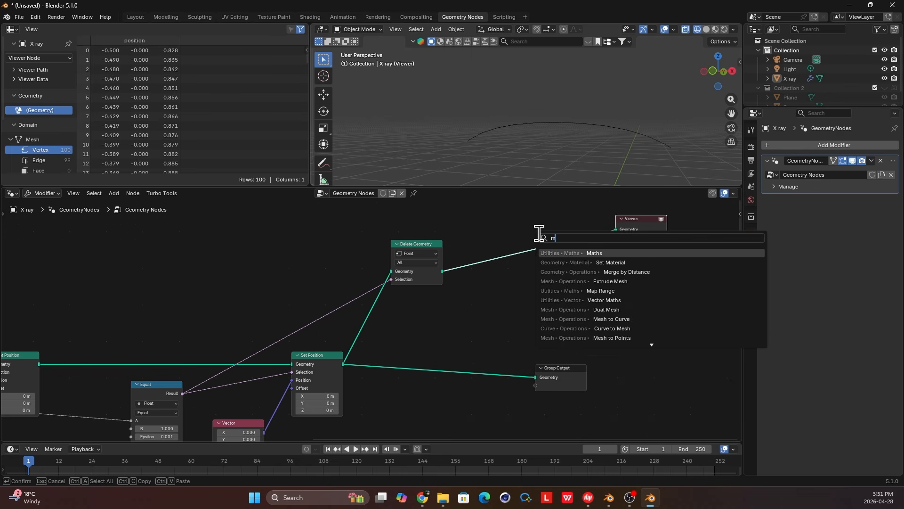
key(Return)
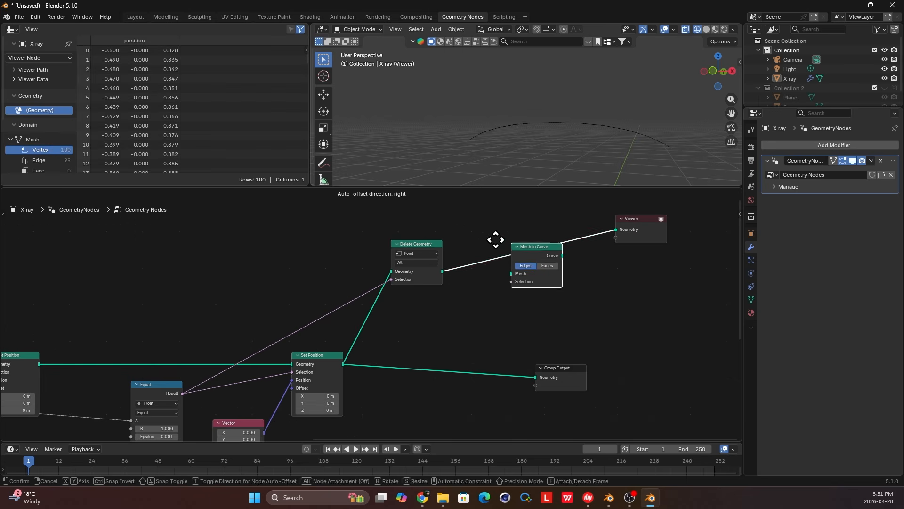
click(523, 242)
Insert a Curve to Tube node after Mesh to Curve and set its Scale to 0.01 m
key(shift+a)
text(c t t)
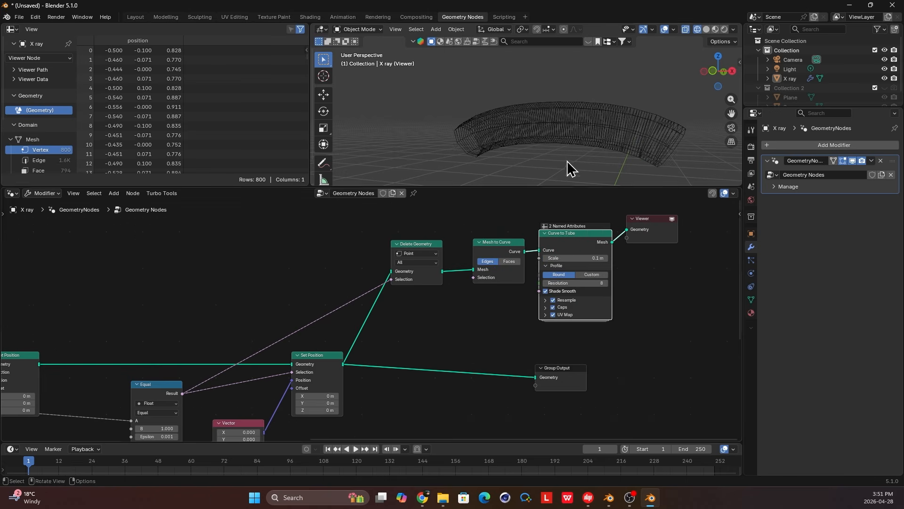
scroll(566, 160, down, 1)
drag(657, 235, 702, 238)
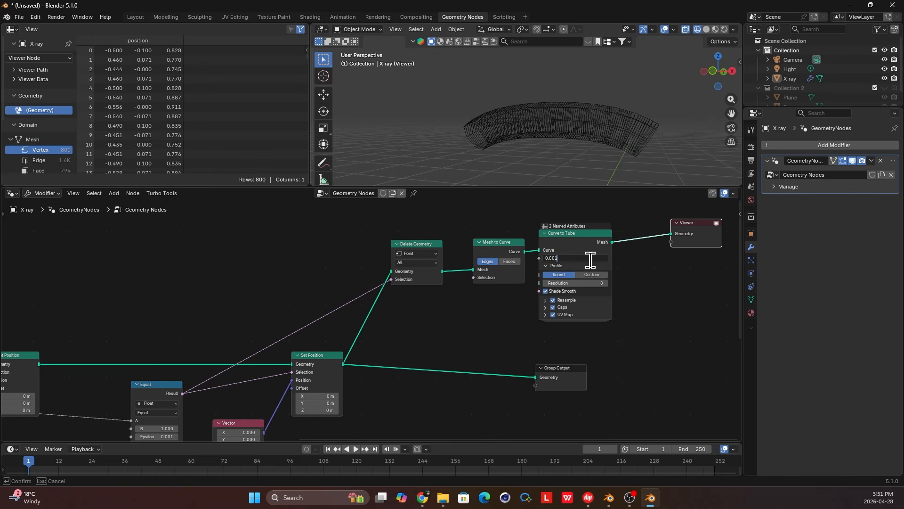
text(1)
key(Return)
middle_drag(572, 120, 556, 141)
scroll(566, 248, down, 1)
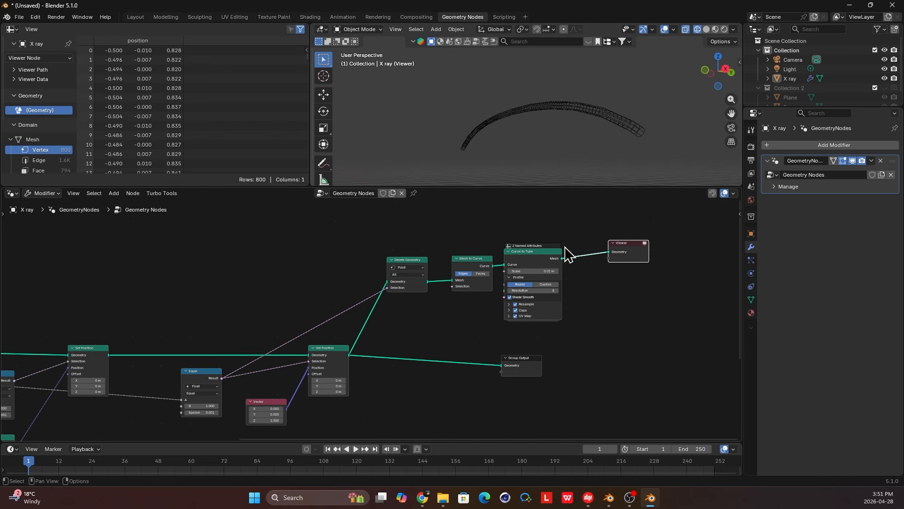
Insert a Join Geometry node before Group Output and connect the Curve to Tube node's Mesh output to it
drag(521, 362, 630, 353)
drag(637, 255, 680, 258)
key(shift+a)
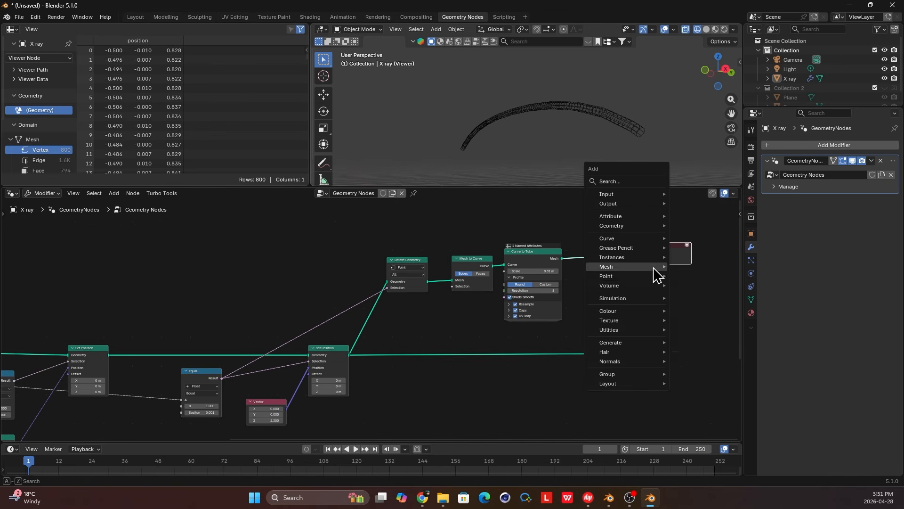
mouse_move(648, 273)
text(join)
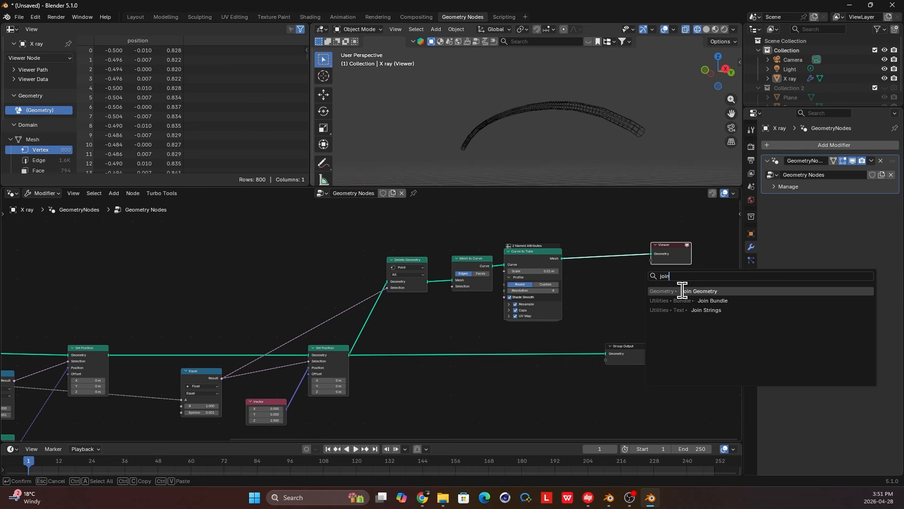
click(699, 291)
click(579, 359)
drag(562, 258, 557, 359)
drag(628, 359, 719, 364)
drag(588, 366, 658, 358)
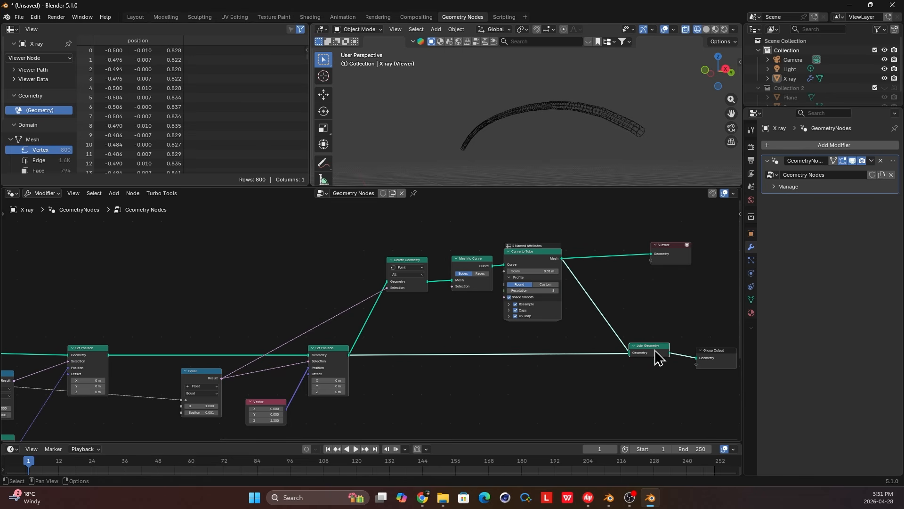
Preview the Join Geometry output in the Viewer and inspect the rays and tube in the viewport
ctrl+shift+click(646, 349)
scroll(583, 112, down, 2)
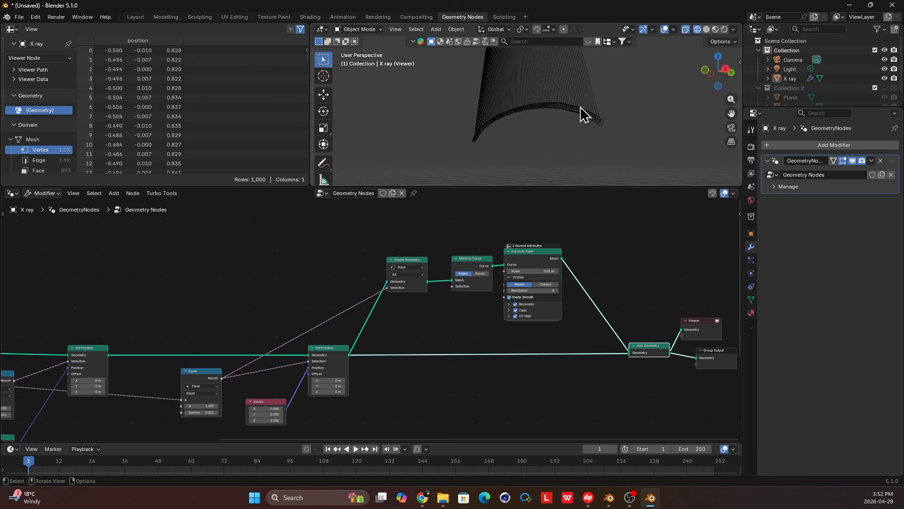
middle_drag(580, 106, 631, 120)
scroll(608, 132, up, 3)
middle_drag(399, 90, 570, 128)
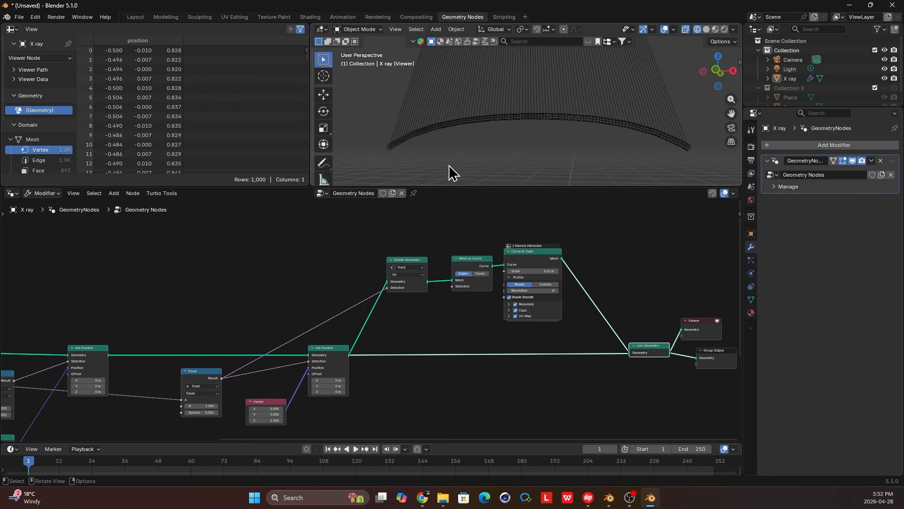
Add a Set Material node after Curve to Tube and connect the tube's Mesh to its Geometry input
key(shift+a)
text(set)
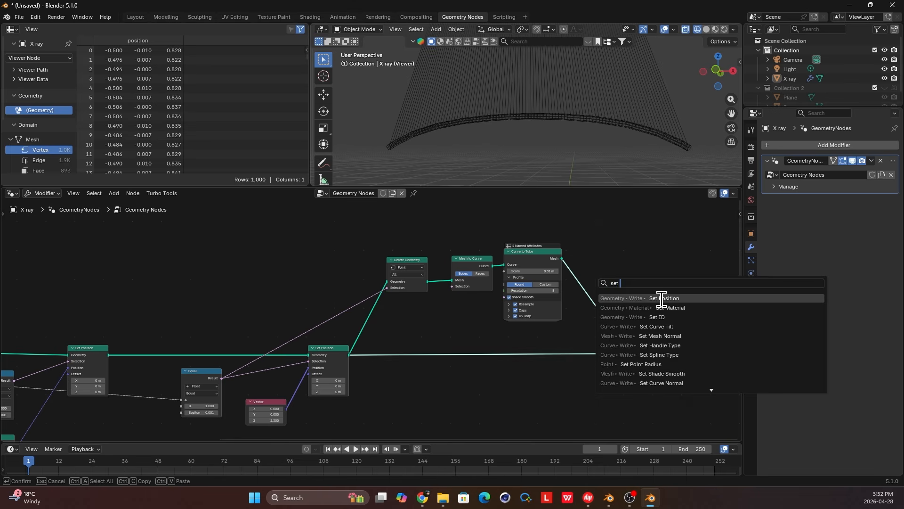
click(682, 307)
click(589, 282)
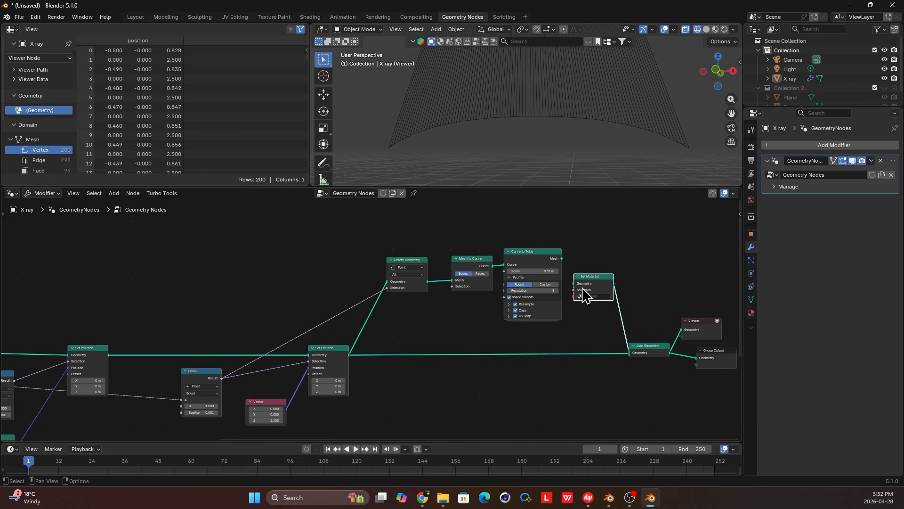
ctrl+scroll(586, 272, up, 1)
scroll(587, 273, up, 1)
drag(597, 254, 612, 281)
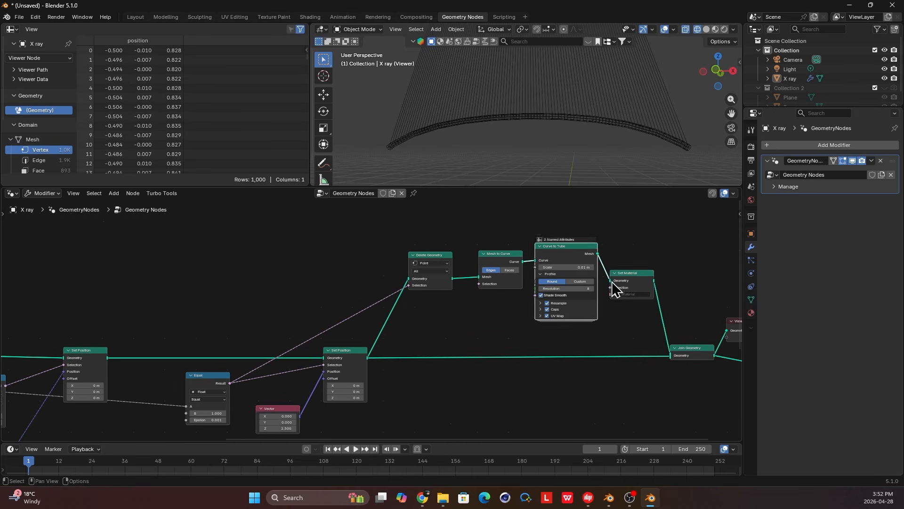
scroll(608, 282, down, 2)
middle_drag(582, 280, 556, 269)
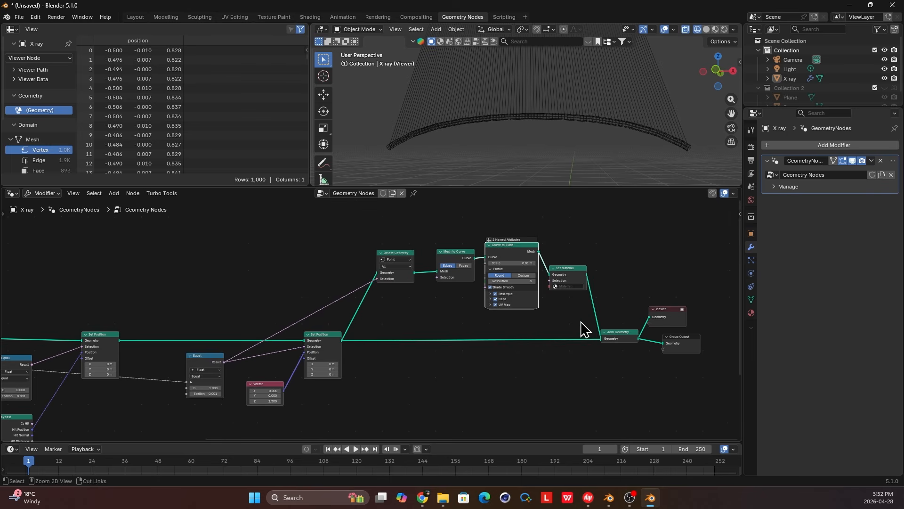
Cut the Set Material link to Join Geometry and remove the Viewer and Join Geometry nodes, keeping Set Position linked to Group Output
ctrl+right_drag(580, 321, 642, 309)
scroll(643, 309, down, 1)
click(650, 322)
middle_drag(487, 120, 557, 136)
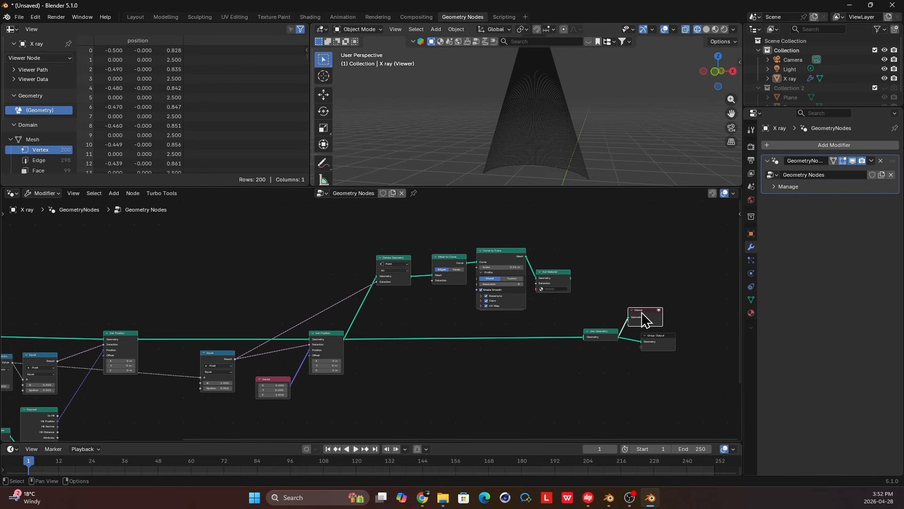
key(ctrl+x)
scroll(636, 338, up, 2)
click(636, 341)
key(ctrl+x)
middle_drag(477, 342, 489, 322)
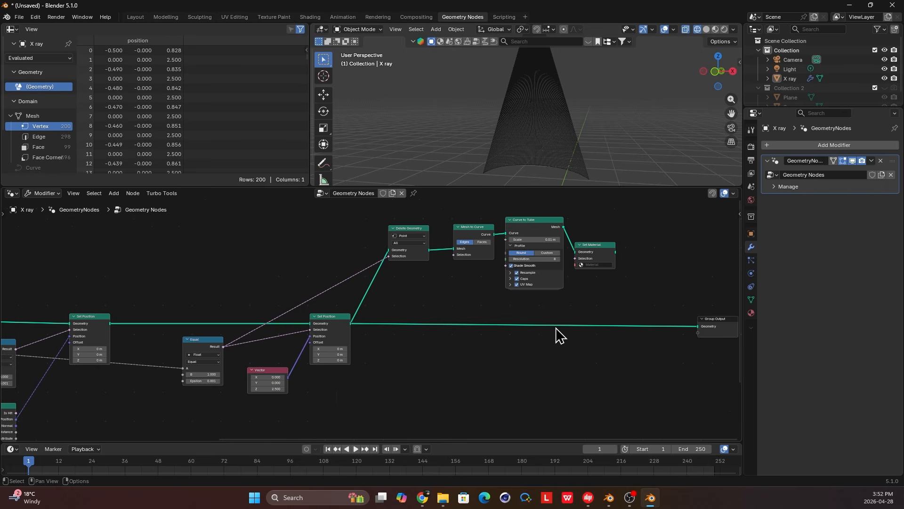
Insert a second Set Material node on the link between the second Set Position and Group Output
scroll(387, 328, down, 1)
key(shift+a)
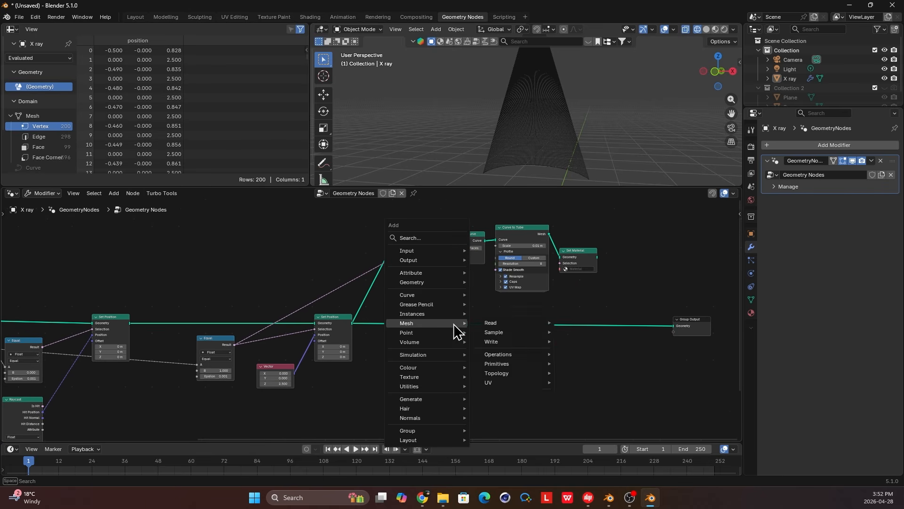
text(set)
click(511, 351)
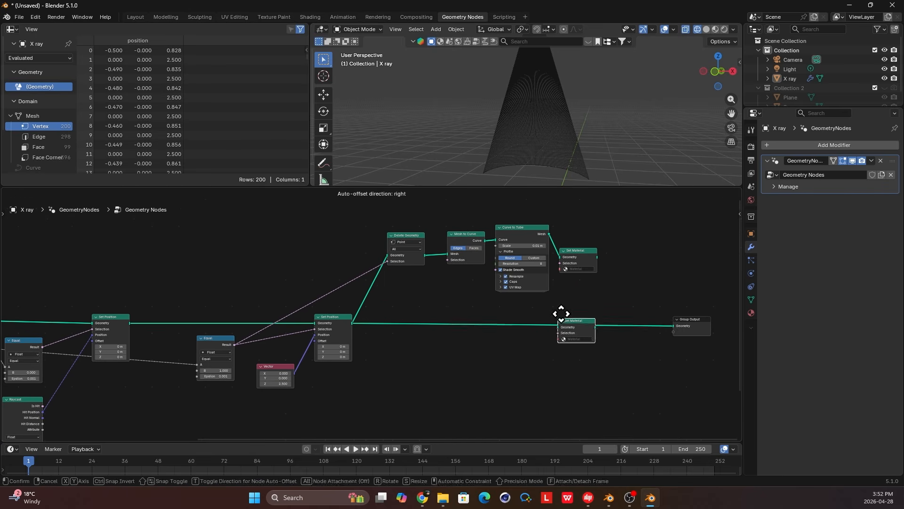
click(556, 320)
scroll(598, 339, up, 1)
Assign the existing material "Material" to the new Set Material node and move the node closer to Group Output
click(623, 339)
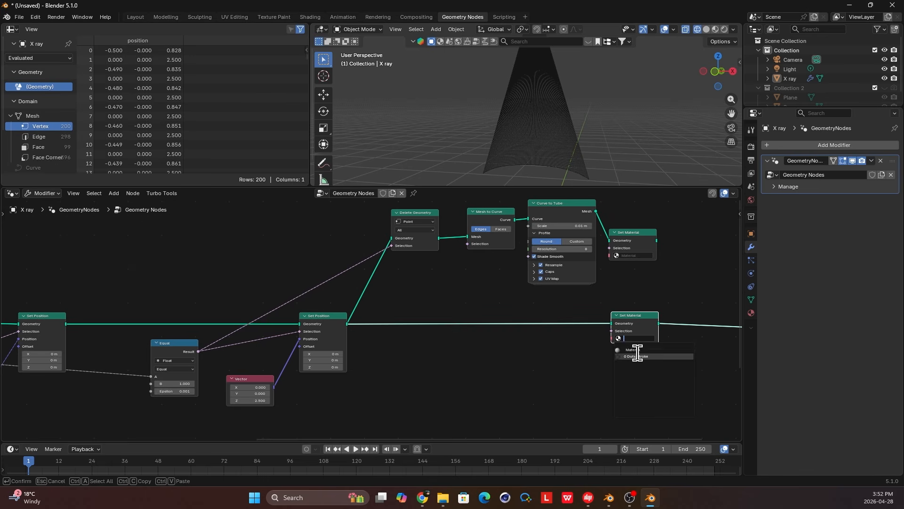
click(638, 352)
drag(634, 323, 680, 327)
drag(681, 328, 667, 328)
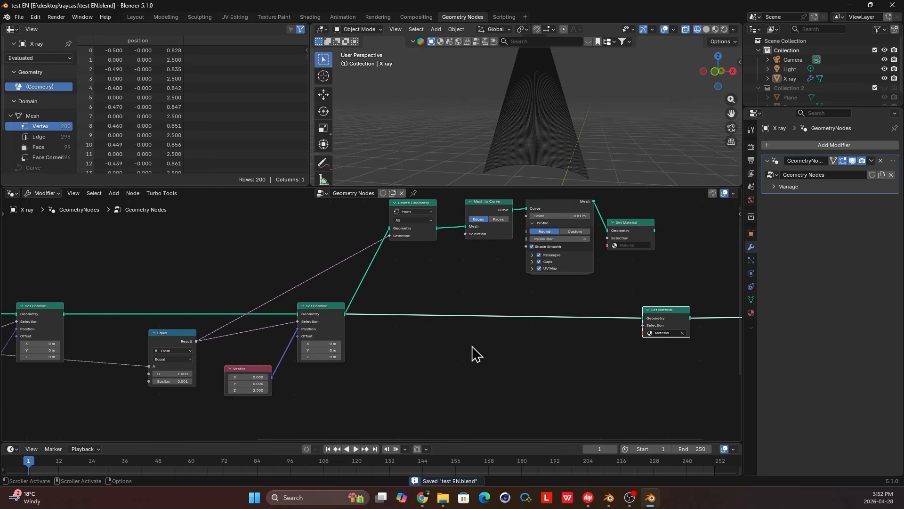
Insert a Store Named Attribute node between the second Set Position and the Set Material node before Group Output
scroll(503, 336, down, 1)
middle_drag(504, 334, 516, 323)
scroll(515, 323, up, 1)
key(shift+a)
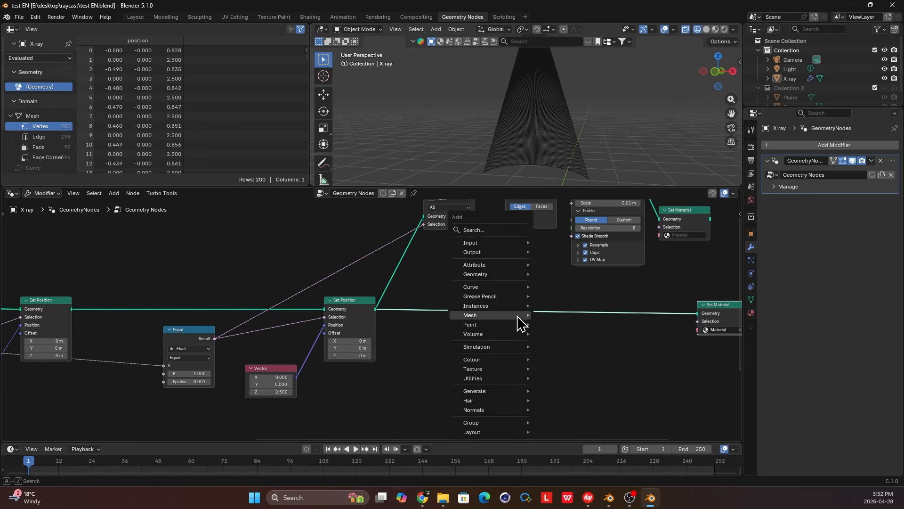
text(store)
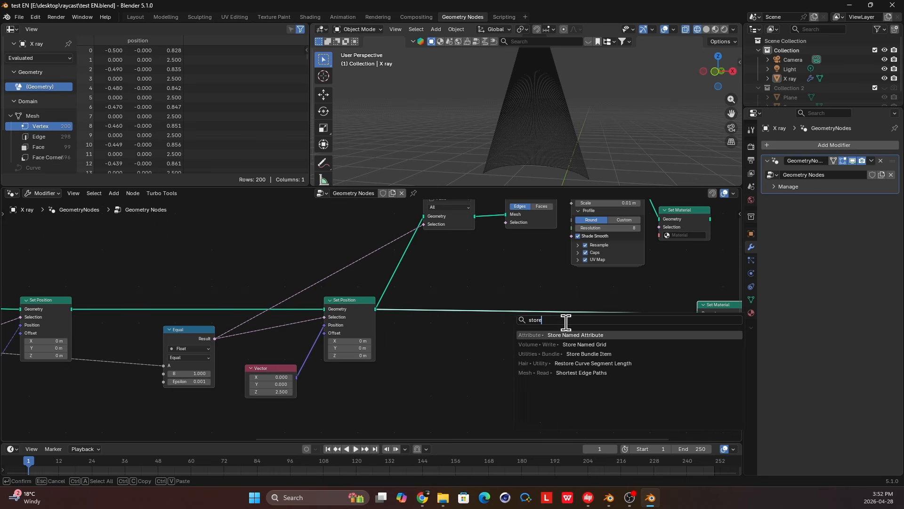
key(Return)
click(545, 310)
scroll(544, 302, up, 3)
middle_drag(544, 302, 447, 299)
scroll(481, 309, up, 3)
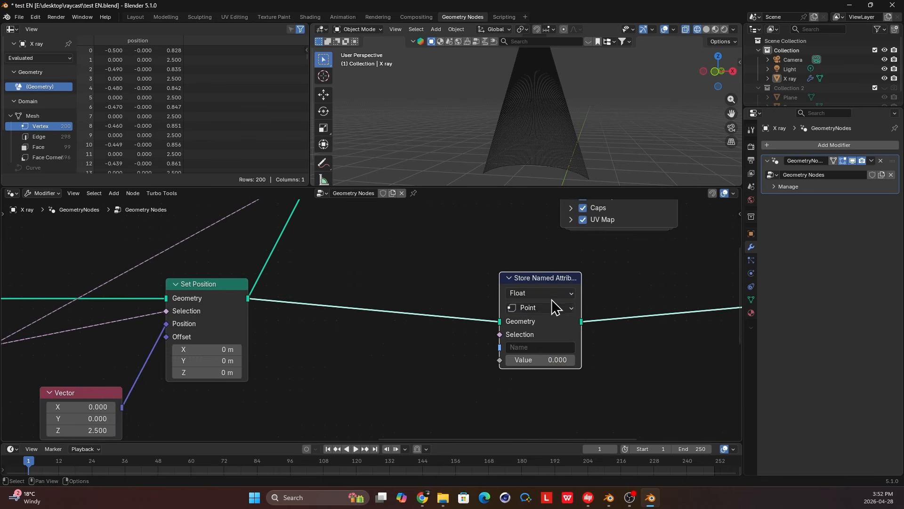
Connect the Grid node's UV Map output to the Value input of Store Named Attribute
scroll(550, 299, down, 11)
middle_drag(395, 310, 357, 328)
scroll(390, 312, up, 3)
scroll(408, 304, up, 11)
click(284, 282)
scroll(244, 312, down, 4)
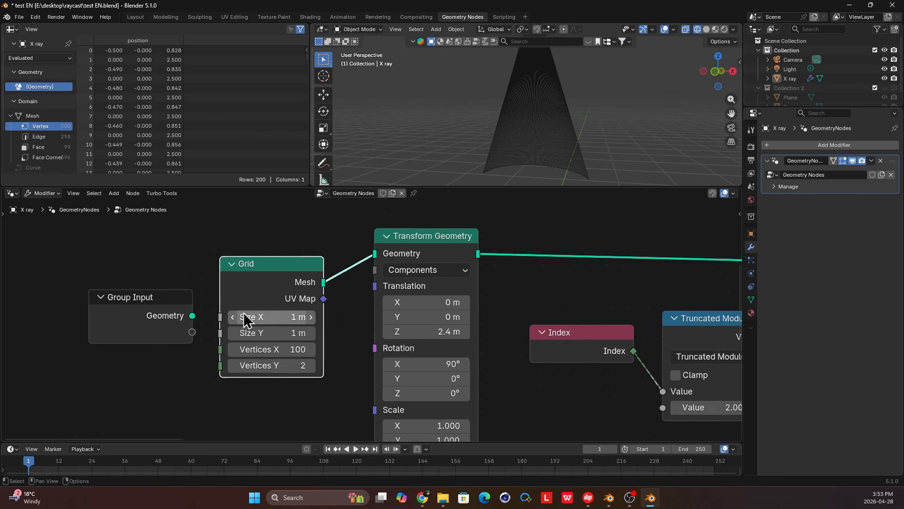
scroll(374, 317, up, 3)
scroll(310, 303, down, 13)
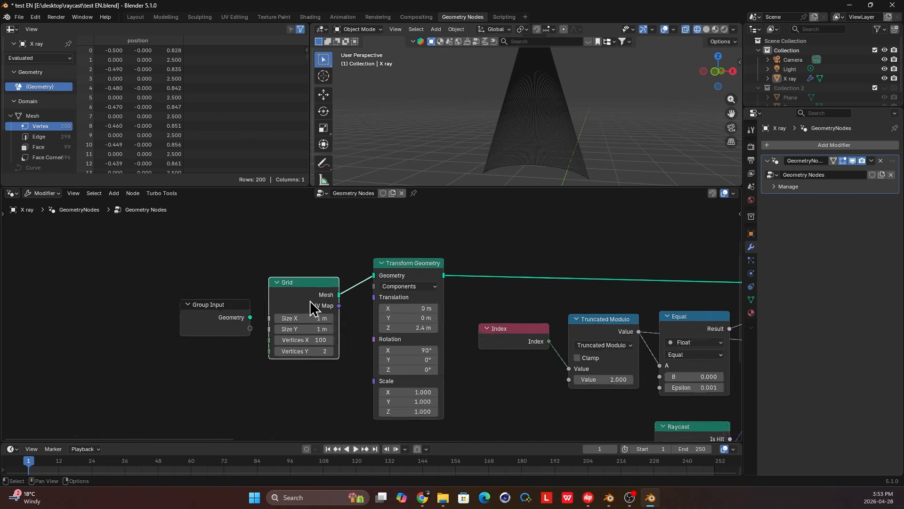
middle_drag(565, 323, 257, 327)
scroll(257, 328, down, 2)
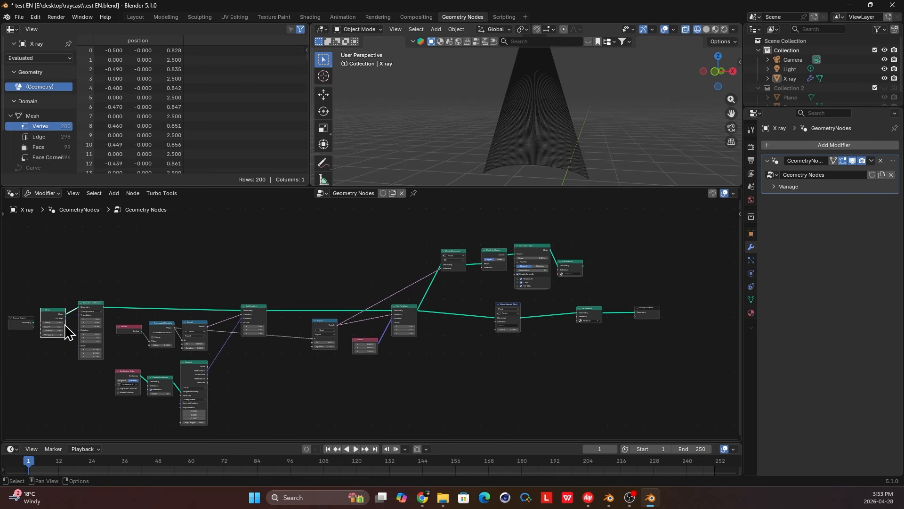
middle_drag(502, 341, 448, 361)
scroll(442, 350, up, 2)
scroll(537, 354, up, 5)
middle_drag(584, 358, 409, 329)
scroll(409, 330, down, 2)
scroll(368, 324, up, 6)
middle_drag(299, 311, 439, 292)
scroll(512, 355, up, 4)
scroll(446, 328, up, 1)
Set the Store Named Attribute domain to Face Corner and name the attribute UV
click(438, 288)
click(451, 390)
click(436, 288)
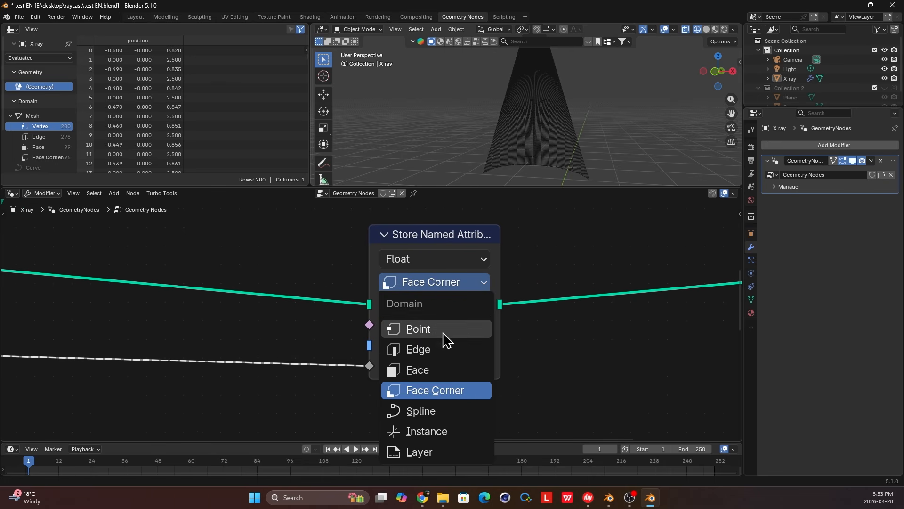
click(450, 391)
click(447, 348)
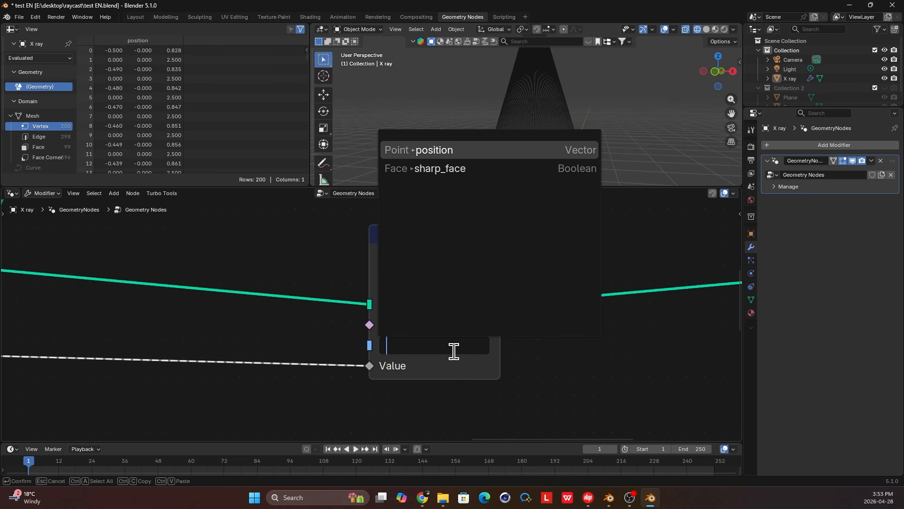
text(UV)
key(Return)
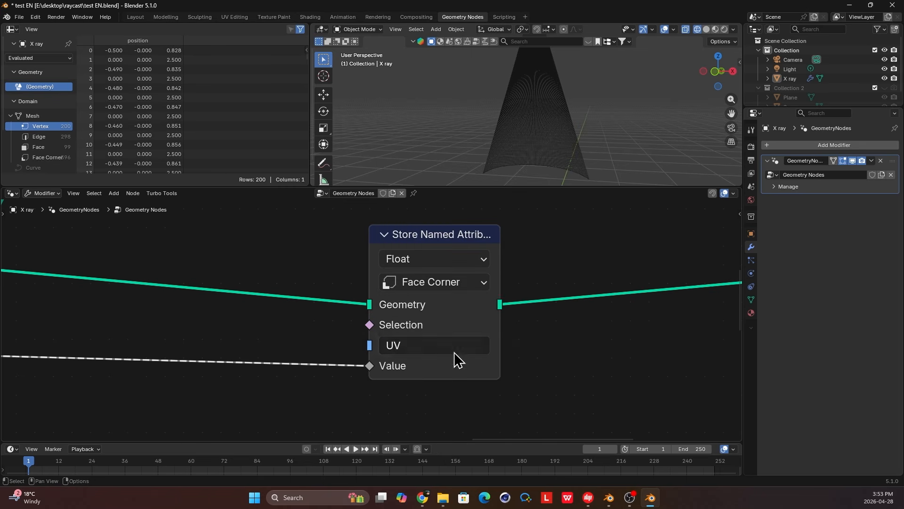
Set the Store Named Attribute data type to Vector
click(445, 258)
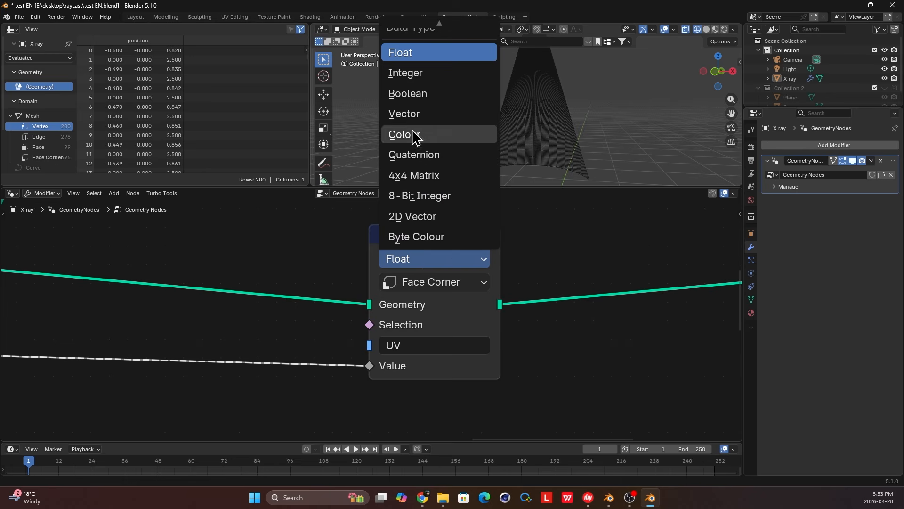
click(417, 116)
scroll(486, 337, down, 3)
click(403, 271)
click(408, 264)
scroll(463, 308, down, 2)
scroll(449, 313, up, 2)
drag(483, 348, 362, 265)
middle_drag(573, 126, 554, 138)
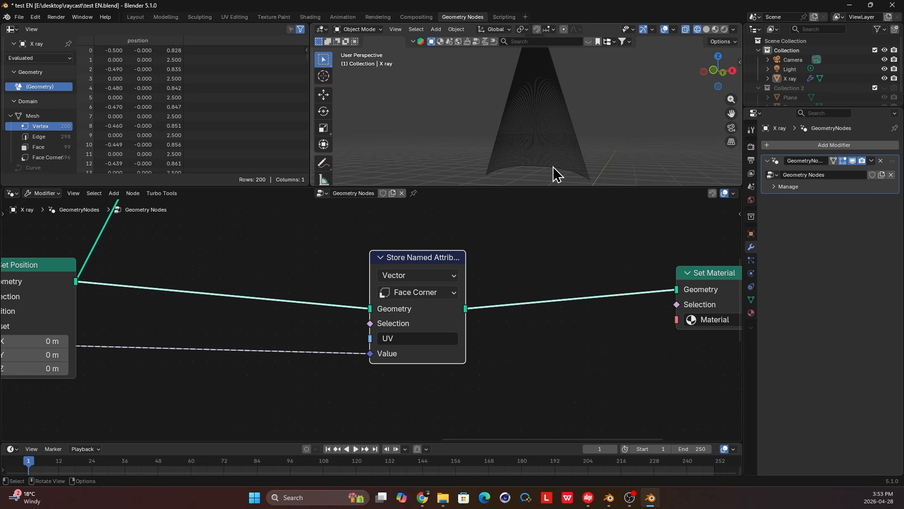
Save the file after looking over the whole node tree
scroll(418, 362, down, 11)
middle_drag(398, 337, 496, 334)
key(ctrl+s)
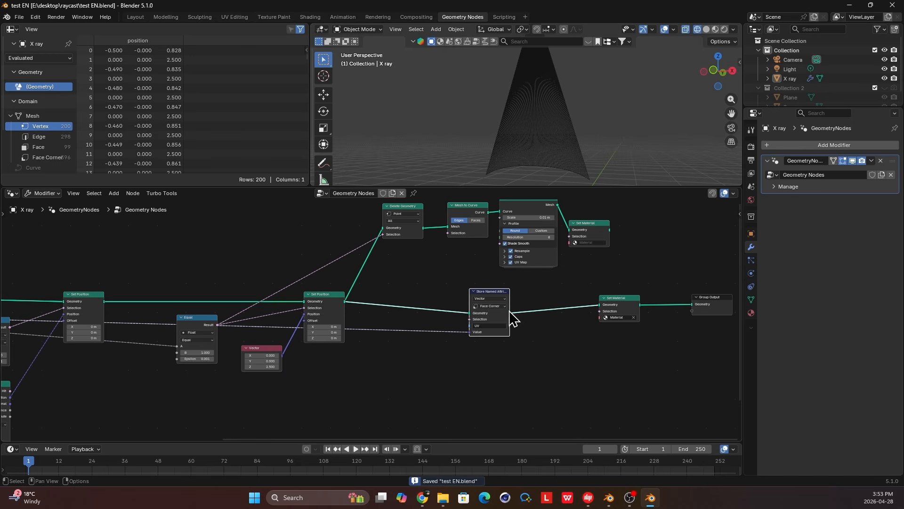
scroll(502, 324, down, 6)
scroll(458, 325, up, 3)
middle_drag(459, 318, 578, 301)
scroll(556, 309, down, 2)
middle_drag(523, 314, 462, 323)
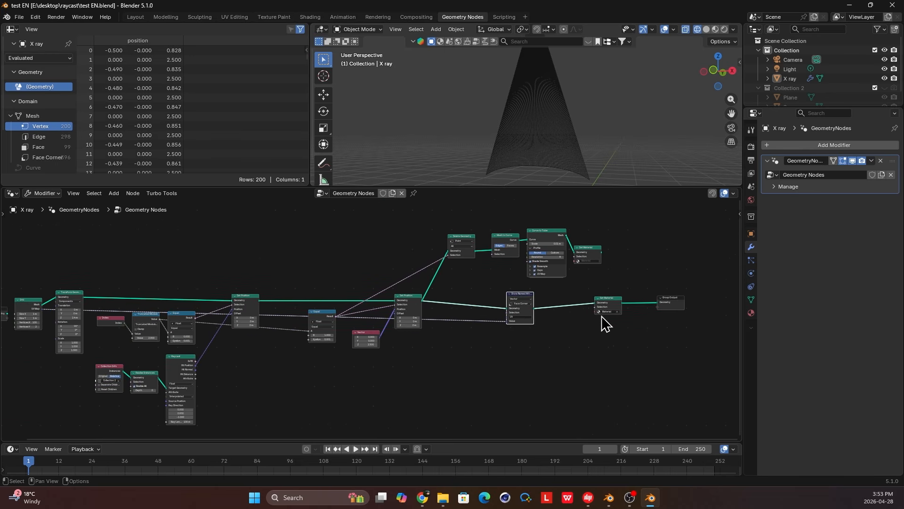
key(ctrl+s)
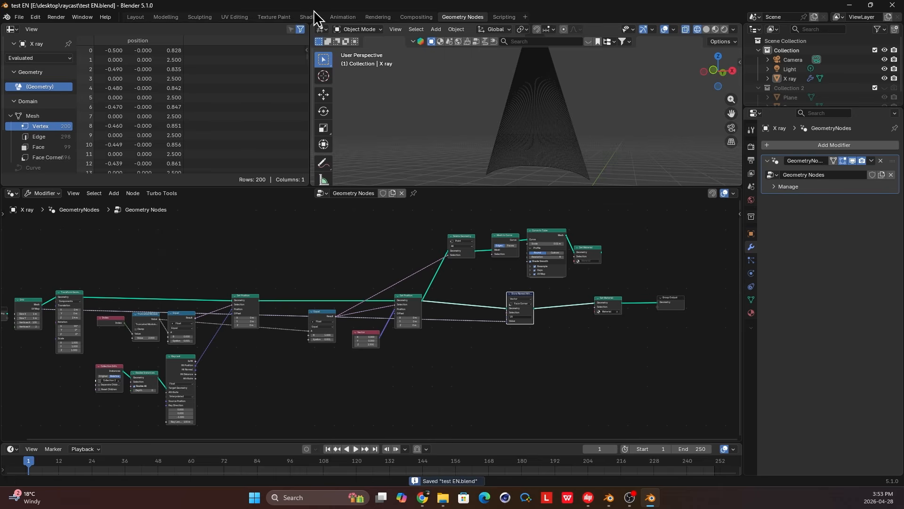
Switch to the Shading workspace and bring the X ray object's Principled BSDF material nodes into view
click(314, 18)
middle_drag(469, 355, 640, 337)
scroll(435, 340, up, 4)
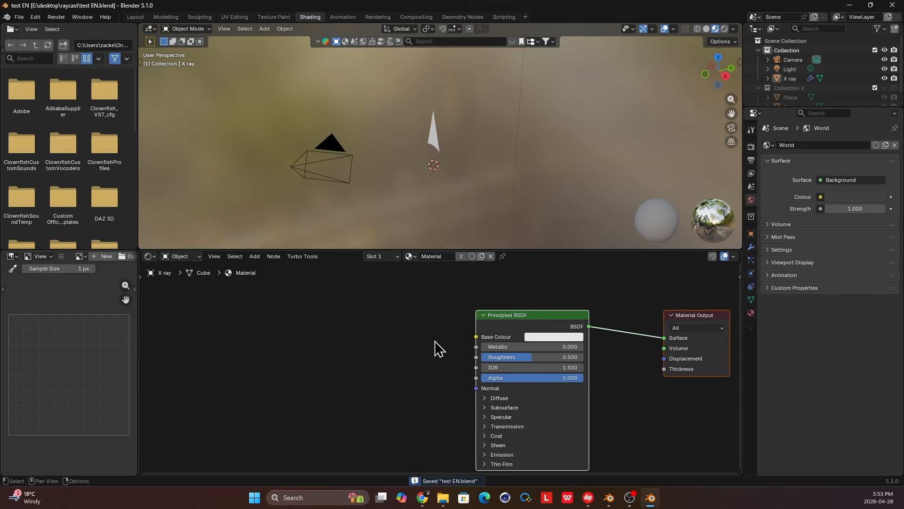
Add a Noise Texture node in front of the Principled BSDF in the X ray material
middle_drag(434, 337, 408, 337)
key(shift+a)
text(noi)
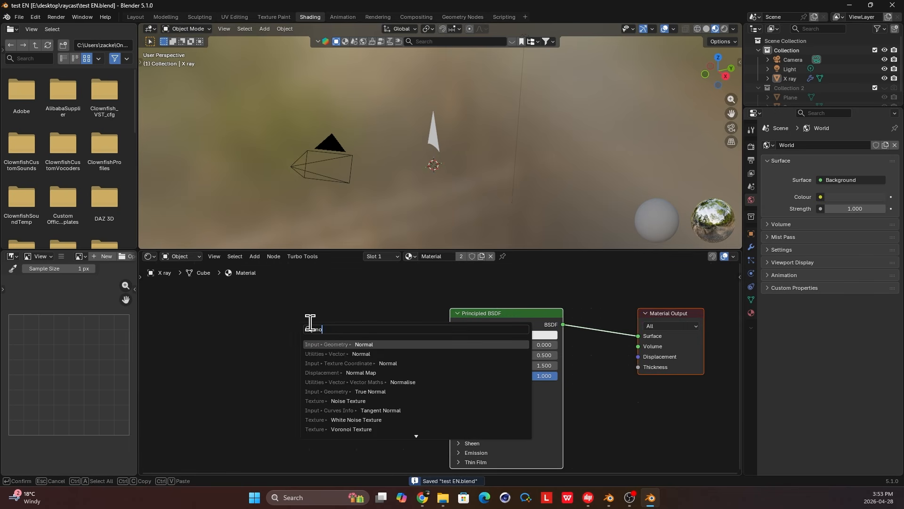
key(Return)
click(302, 344)
scroll(367, 349, up, 1)
drag(333, 351, 332, 320)
Connect the Noise Texture's Factor output to the Principled BSDF's Base Colour and check the pattern on the tube
scroll(369, 330, up, 3)
middle_drag(342, 331, 358, 339)
drag(356, 330, 475, 331)
key(Escape)
scroll(441, 153, up, 5)
shift+middle_drag(449, 154, 502, 202)
scroll(437, 367, down, 1)
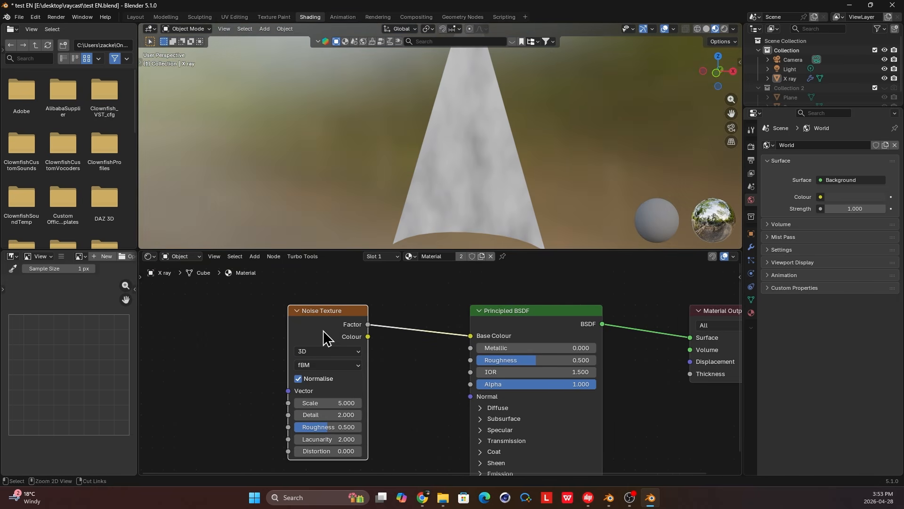
Add Mapping and Texture Coordinate nodes feeding the Noise Texture's Vector input and spread them out ahead of it
key(ctrl+t)
drag(303, 299, 372, 341)
key(g)
click(314, 320)
click(240, 330)
scroll(254, 323, up, 1)
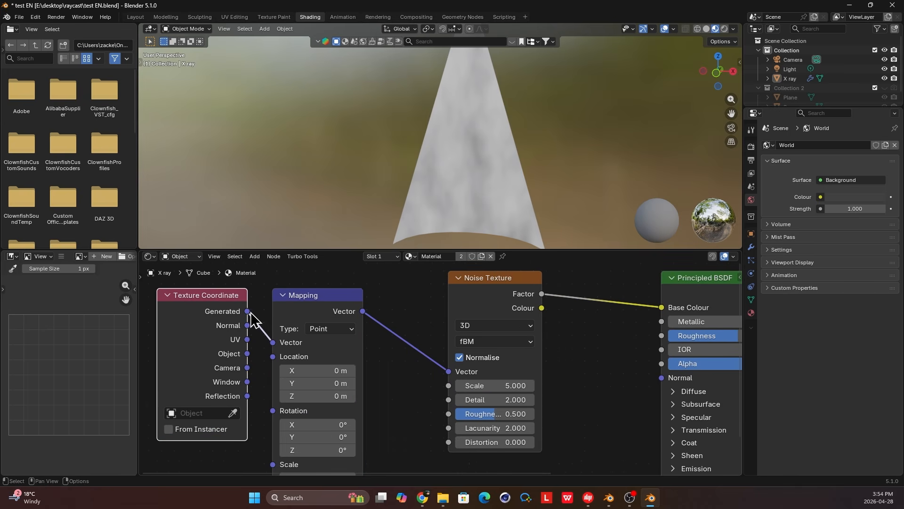
Insert a Colour Ramp node between the Noise Texture and the Principled BSDF
key(shift+a)
text(ram)
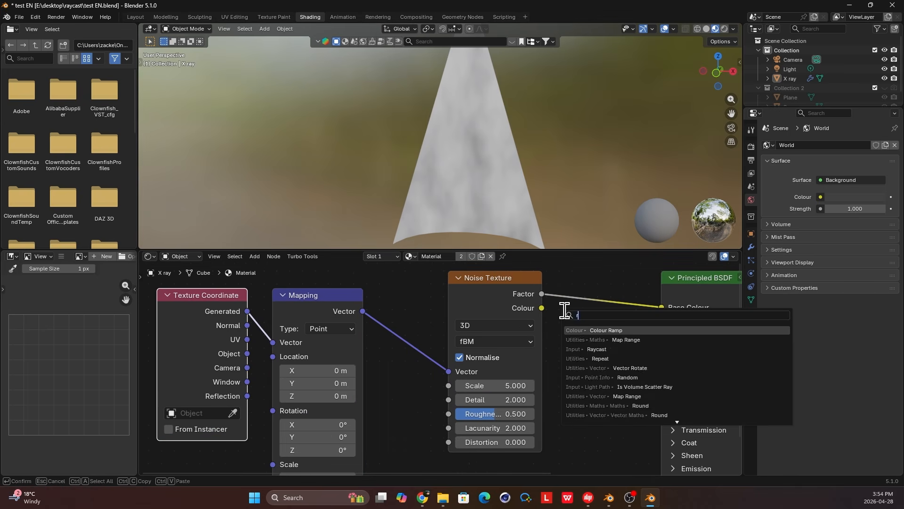
key(Return)
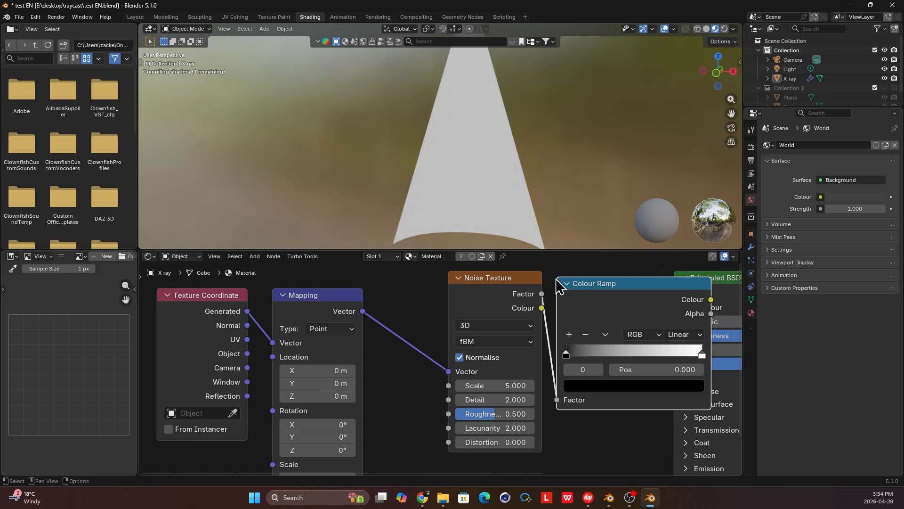
click(556, 284)
Sharpen the Colour Ramp by moving its black stop to 0.459 and its white stop close beside it
drag(516, 351, 565, 353)
drag(647, 351, 582, 358)
mouse_move(475, 186)
middle_down()
mouse_move(446, 188)
mouse_move(480, 172)
middle_up()
Connect the Texture Coordinate node's UV output to the Mapping node's Vector input
middle_drag(292, 339, 408, 307)
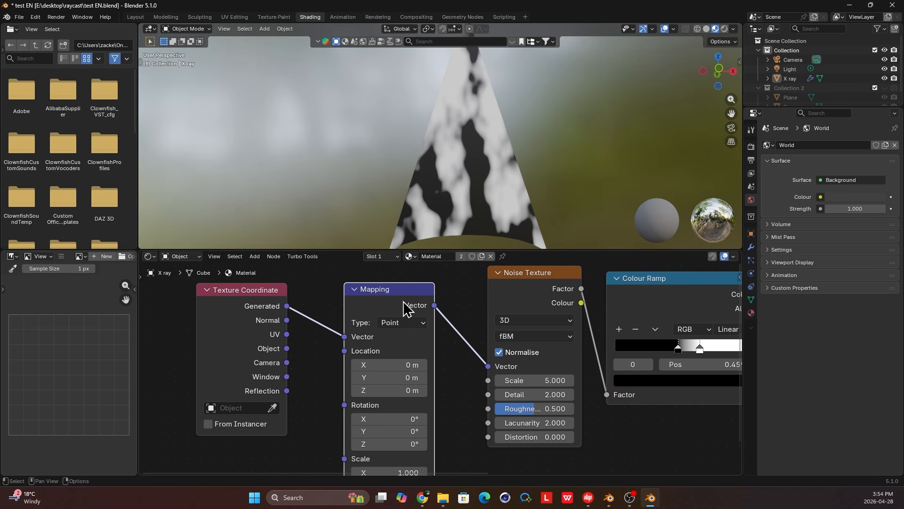
drag(351, 338, 351, 337)
middle_drag(491, 176, 467, 193)
scroll(372, 339, down, 1)
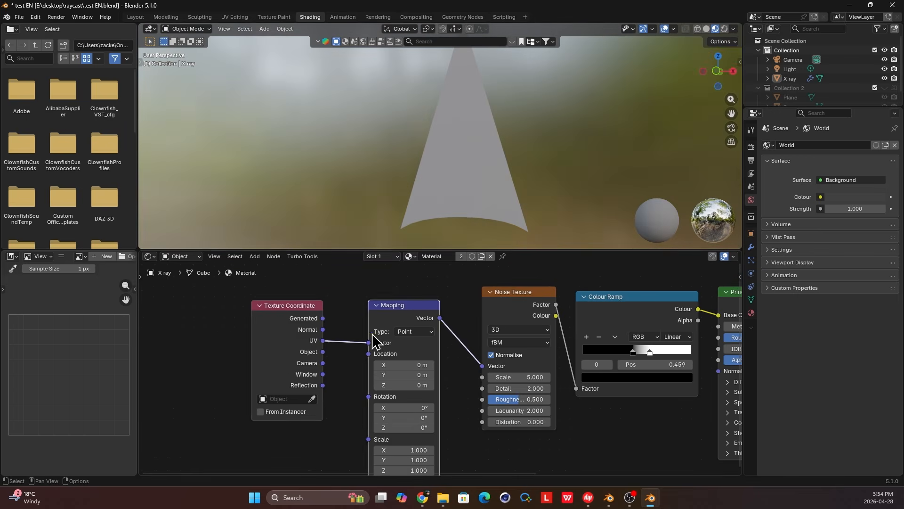
Move the Texture Coordinate node farther from the Mapping node to make room for another node between them
drag(283, 322, 250, 324)
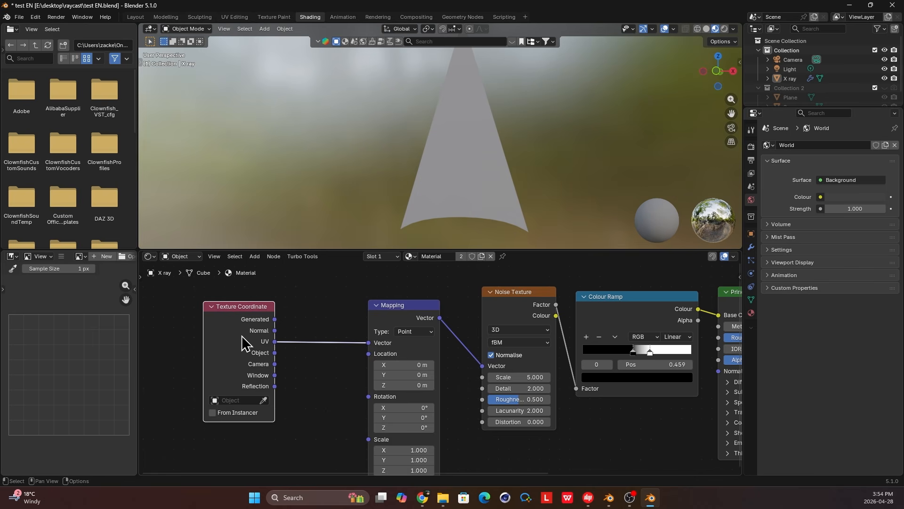
drag(245, 342, 186, 341)
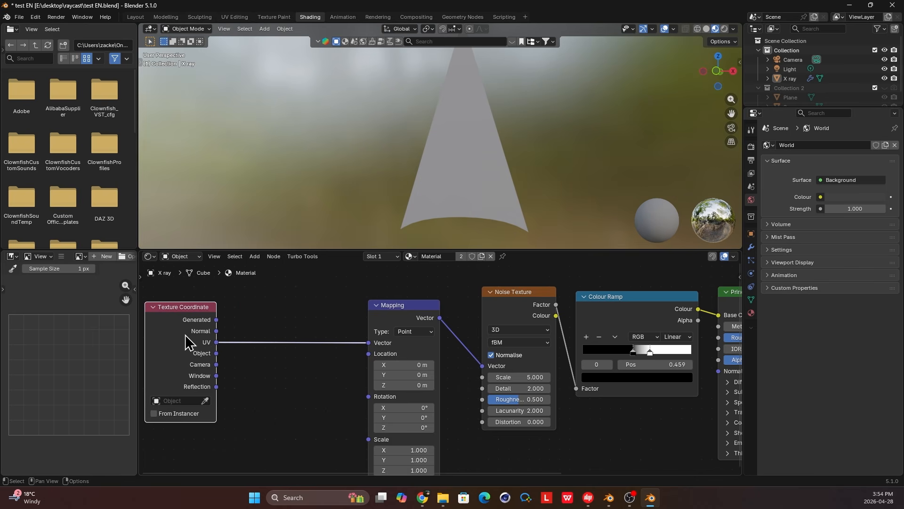
middle_drag(207, 343, 262, 346)
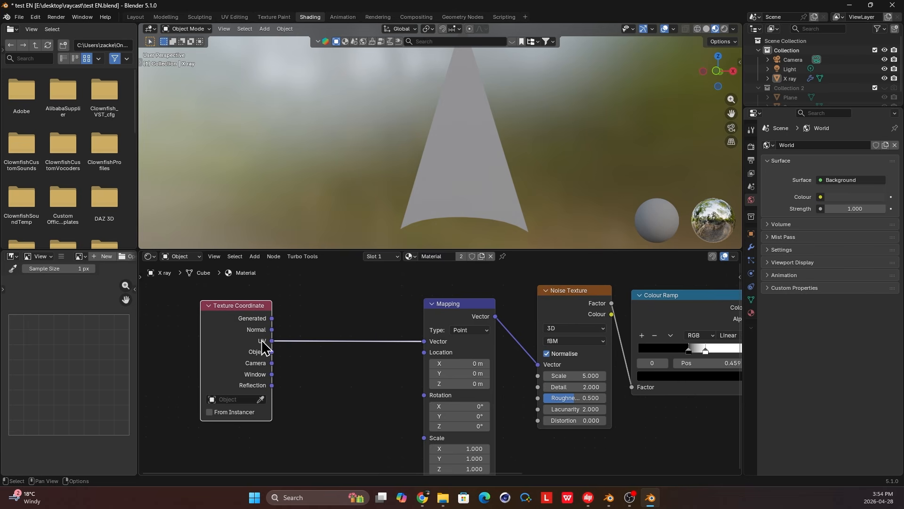
drag(252, 333, 198, 332)
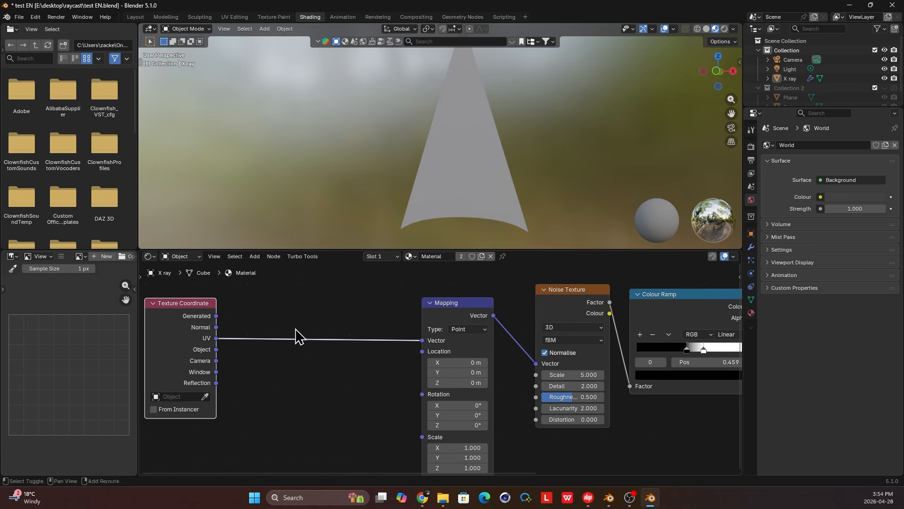
key(shift+a)
text(att)
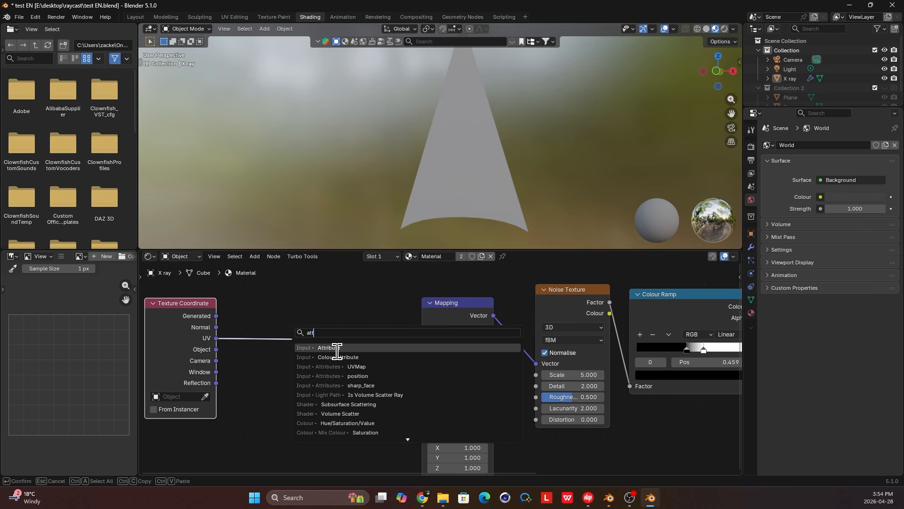
click(338, 356)
click(289, 312)
key(x)
Add an Attribute node, set its name to UV and connect its Vector output to the Mapping node's Vector input
key(shift+a)
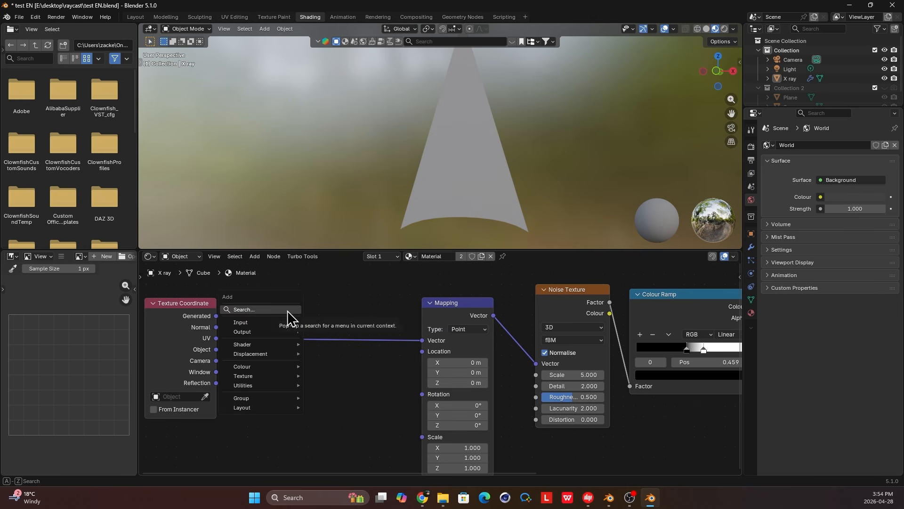
text(att)
click(318, 326)
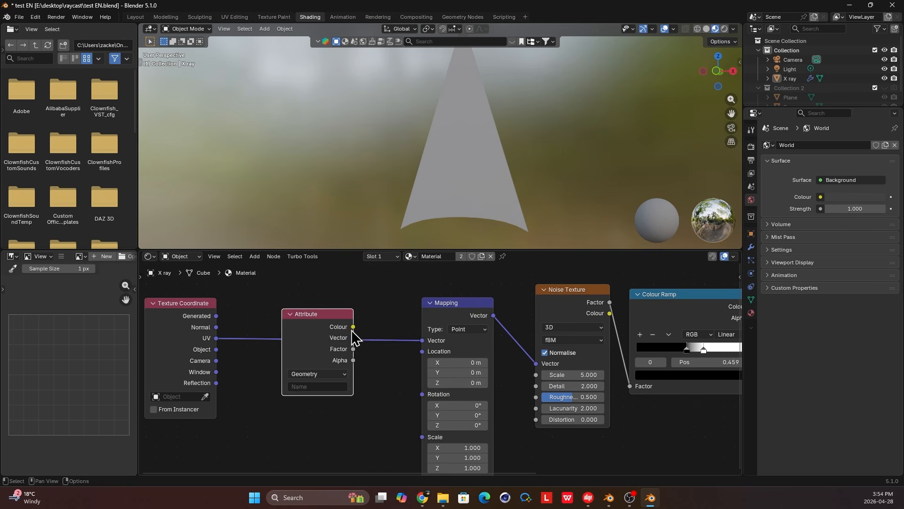
scroll(353, 337, up, 1)
click(290, 391)
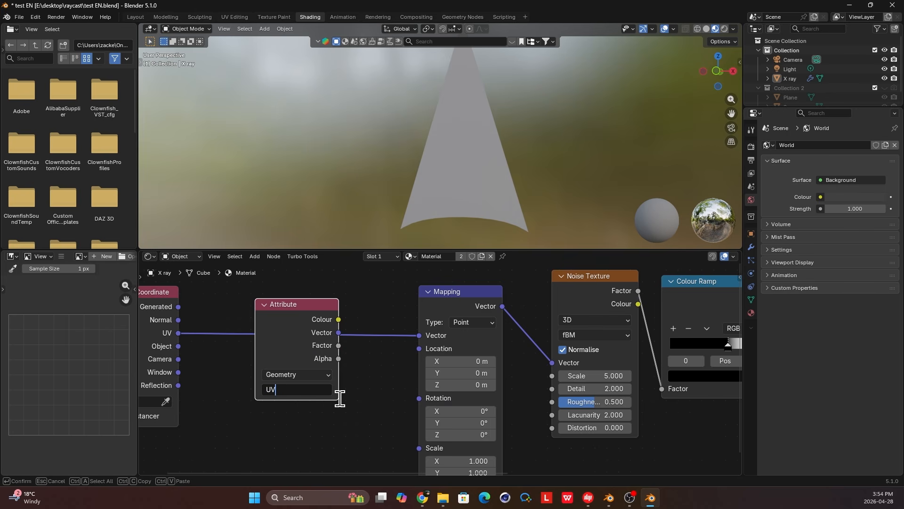
key(Return)
drag(338, 332, 419, 335)
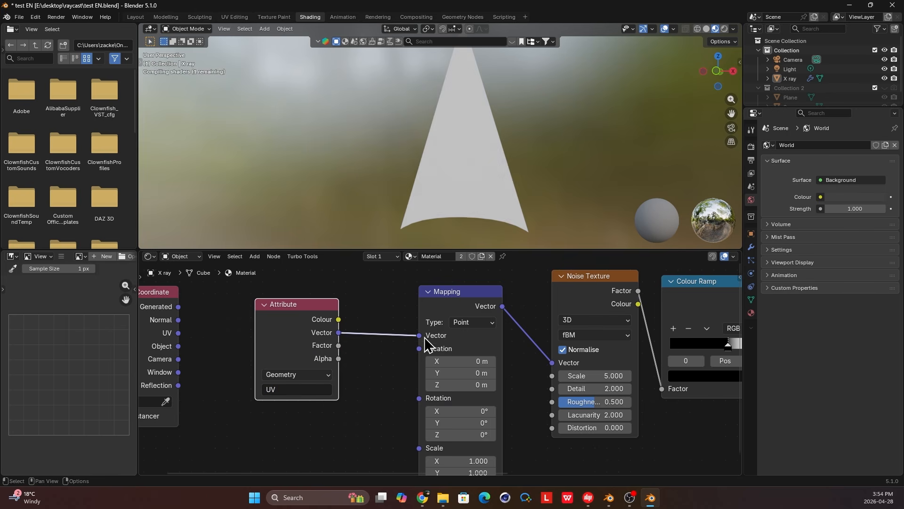
Set the Mapping node's scale to 10 on X and 0.1 on Y
middle_drag(494, 196, 470, 166)
scroll(464, 420, down, 2)
middle_drag(466, 415, 452, 356)
scroll(442, 401, down, 1)
middle_drag(441, 395, 428, 378)
scroll(467, 406, up, 4)
drag(425, 414, 845, 414)
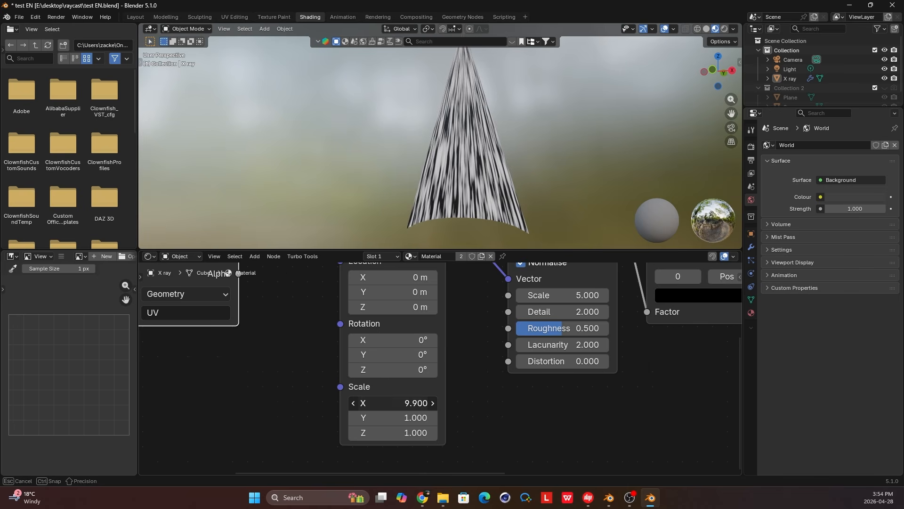
text(0)
key(Return)
drag(416, 420, 359, 419)
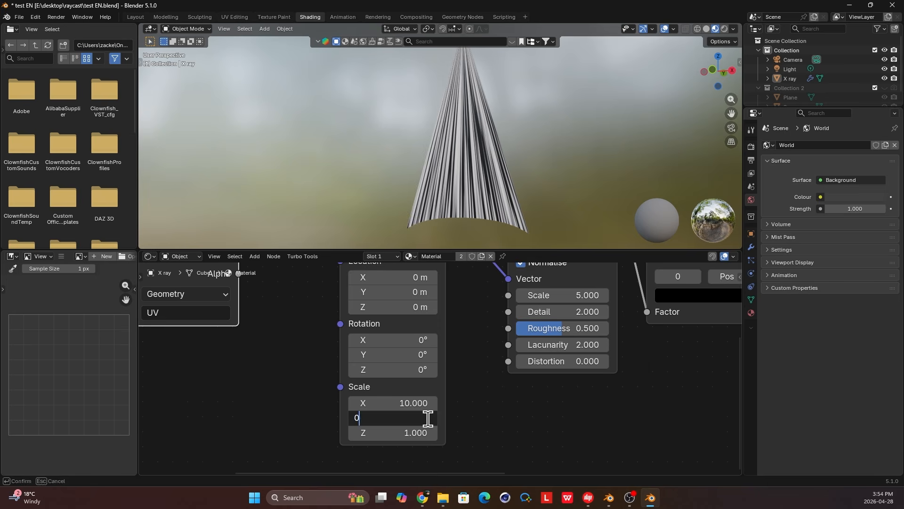
text(0.1)
key(Return)
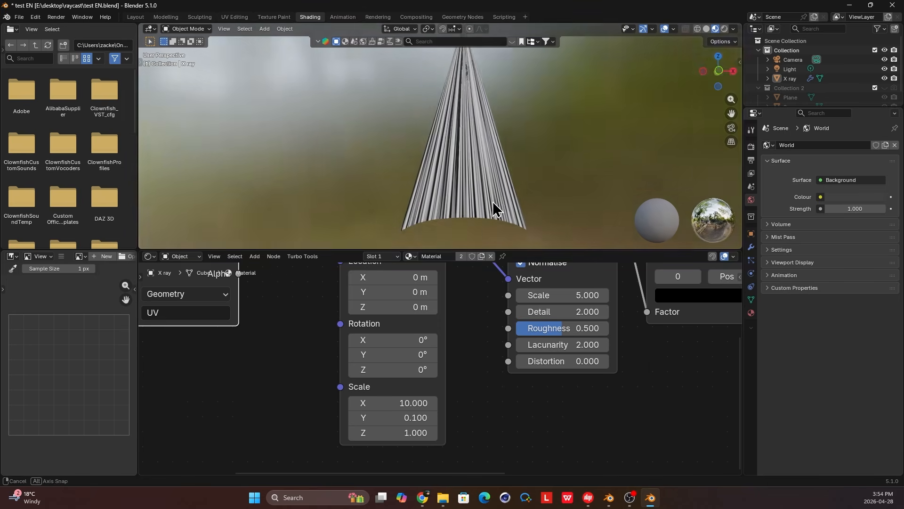
Cut the Colour Ramp's link to Base Colour and connect its Colour output to the Principled BSDF's Alpha input
scroll(522, 377, down, 3)
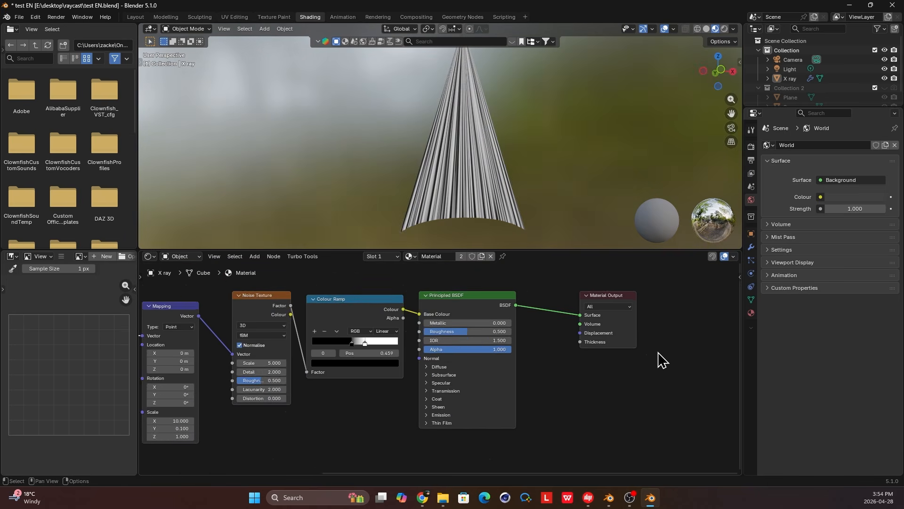
scroll(438, 370, up, 1)
drag(475, 303, 541, 304)
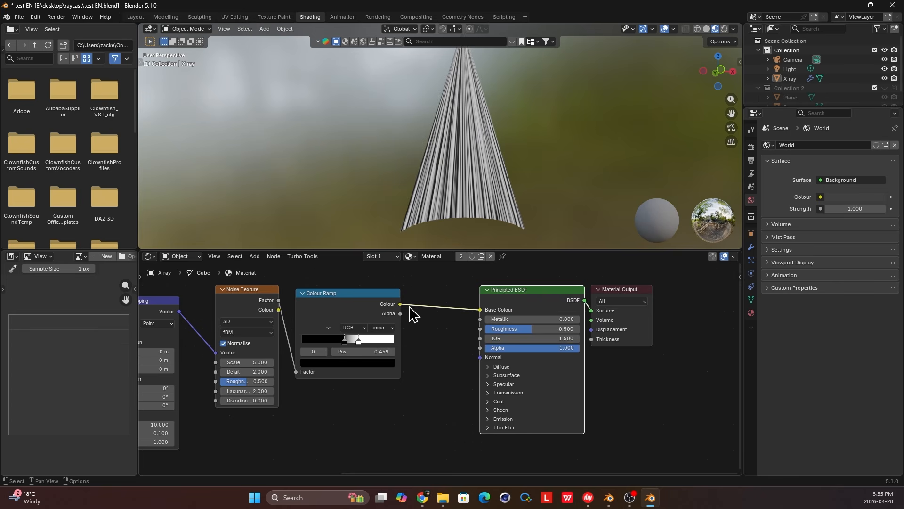
ctrl+right_drag(456, 284, 453, 291)
scroll(433, 320, up, 1)
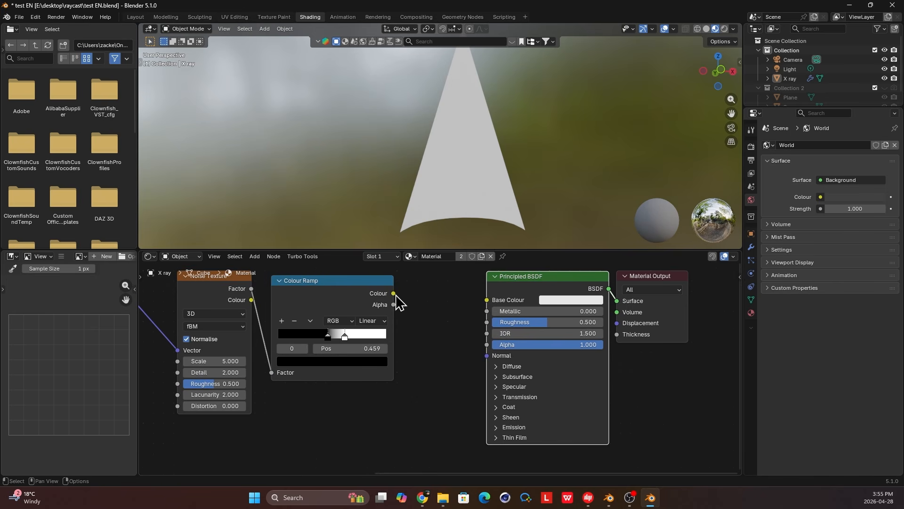
drag(485, 345, 487, 344)
mouse_move(478, 196)
middle_down()
mouse_move(472, 165)
mouse_move(521, 218)
mouse_move(485, 210)
mouse_move(501, 174)
mouse_move(475, 184)
middle_up()
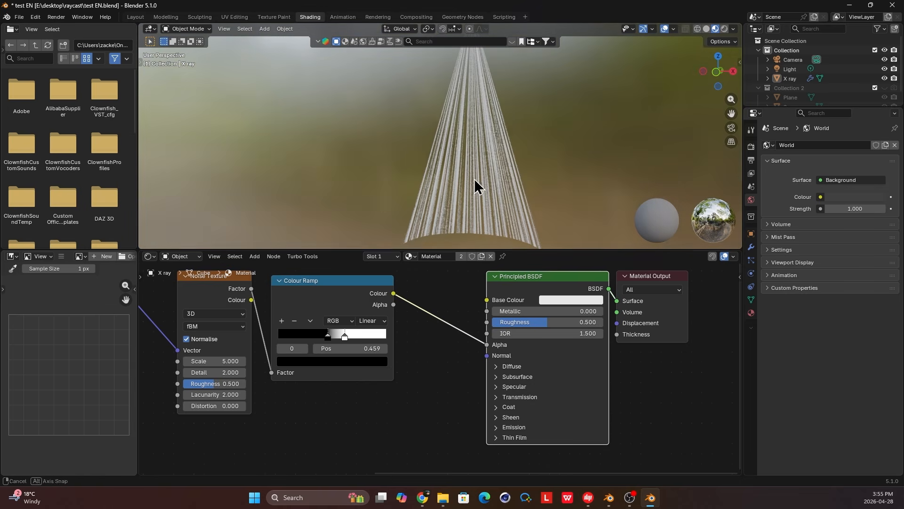
Set the Principled BSDF's emission strength to 1
click(522, 429)
middle_drag(540, 457, 539, 443)
click(541, 438)
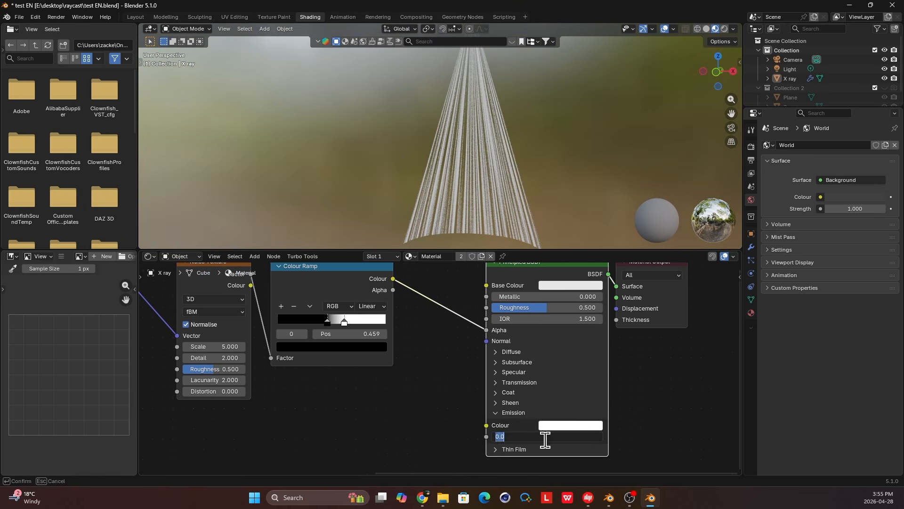
text(1)
click(658, 433)
Space the Principled BSDF and Material Output nodes apart, farther from the Colour Ramp
scroll(531, 427, down, 2)
scroll(541, 292, down, 3)
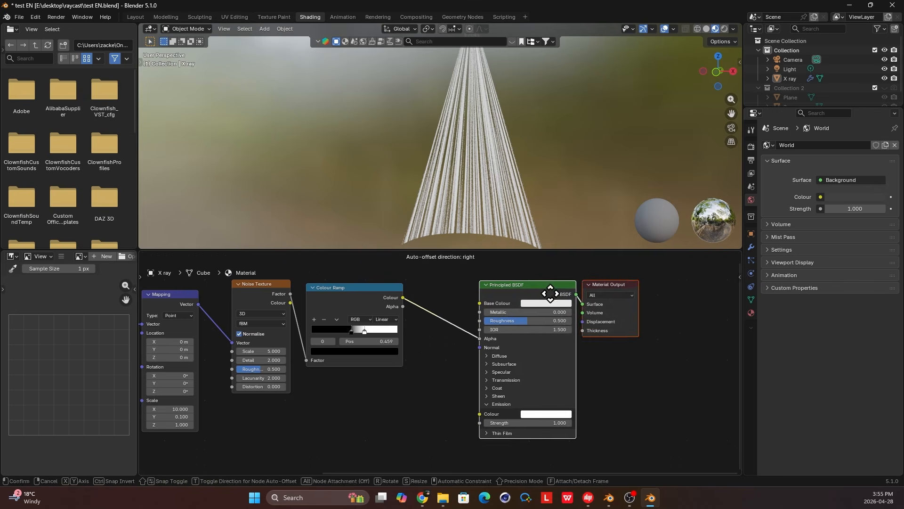
drag(568, 321, 524, 319)
middle_drag(488, 198, 569, 221)
scroll(521, 179, up, 1)
scroll(417, 214, down, 2)
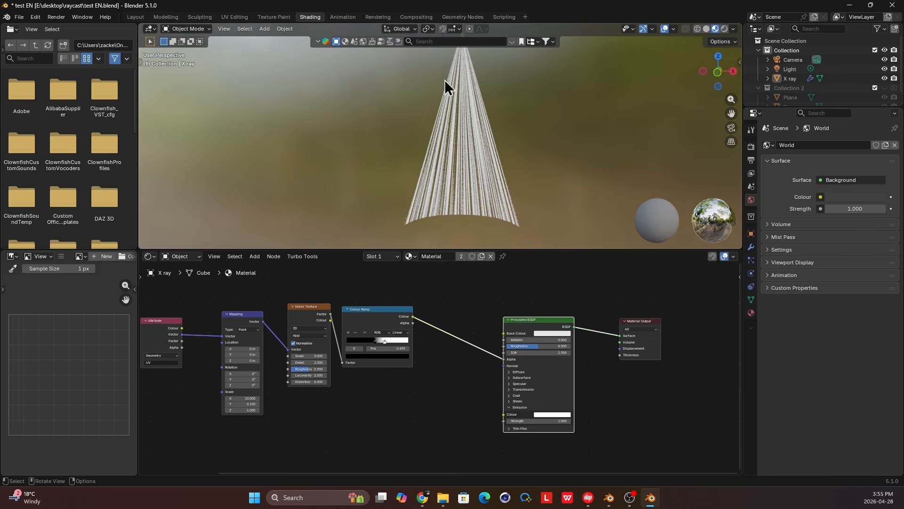
Move the Attribute node up above the row of Mapping and Noise Texture nodes
middle_drag(415, 311, 408, 373)
scroll(438, 325, down, 1)
scroll(445, 325, up, 1)
scroll(358, 375, up, 2)
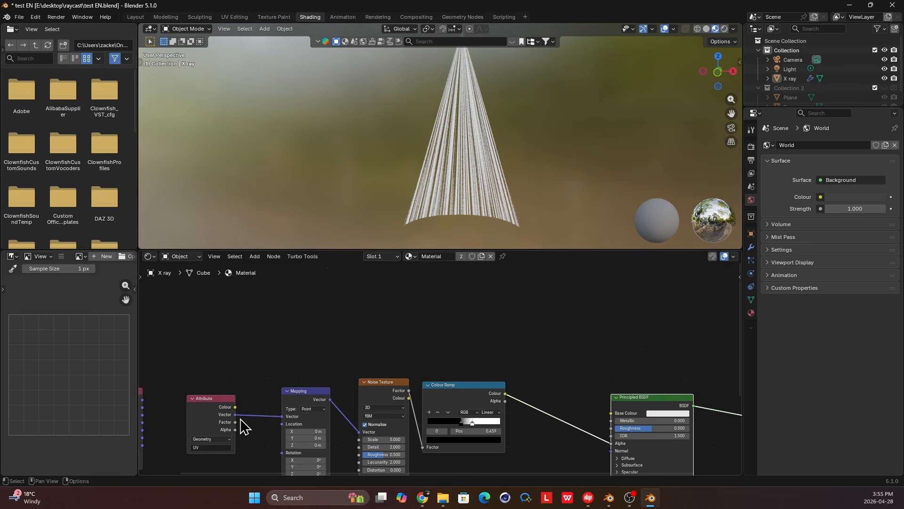
drag(190, 397, 193, 315)
scroll(234, 380, up, 1)
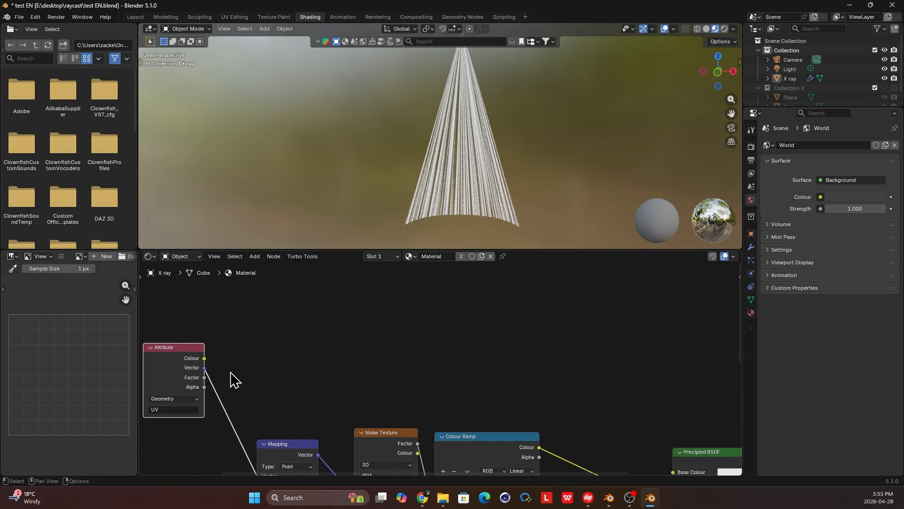
Add a Separate XYZ node fed by the Attribute node's Vector output and place it above the Mapping node
drag(205, 367, 261, 332)
text(sep)
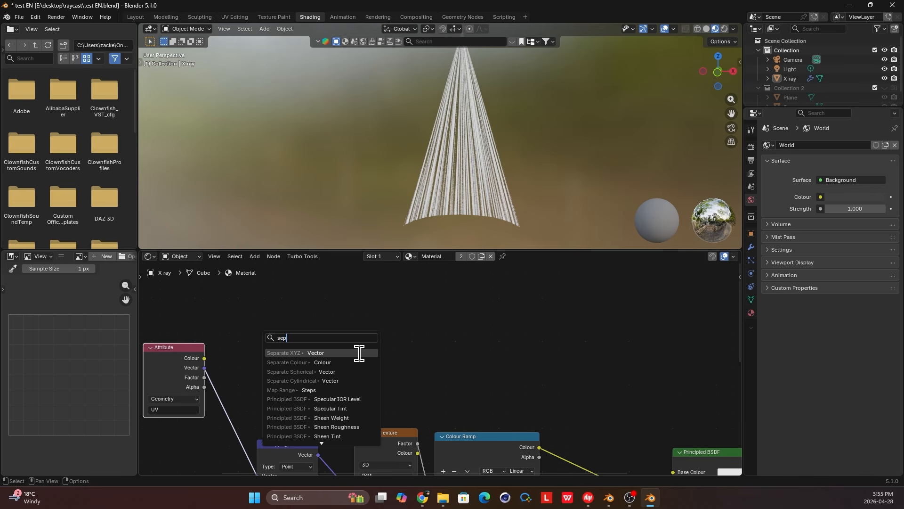
click(358, 353)
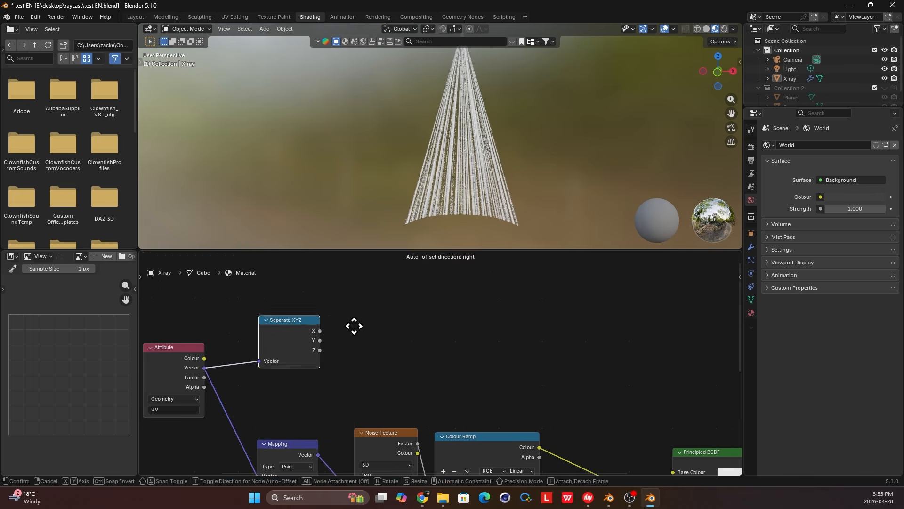
scroll(299, 324, up, 1)
middle_drag(300, 313, 291, 328)
drag(262, 315, 261, 316)
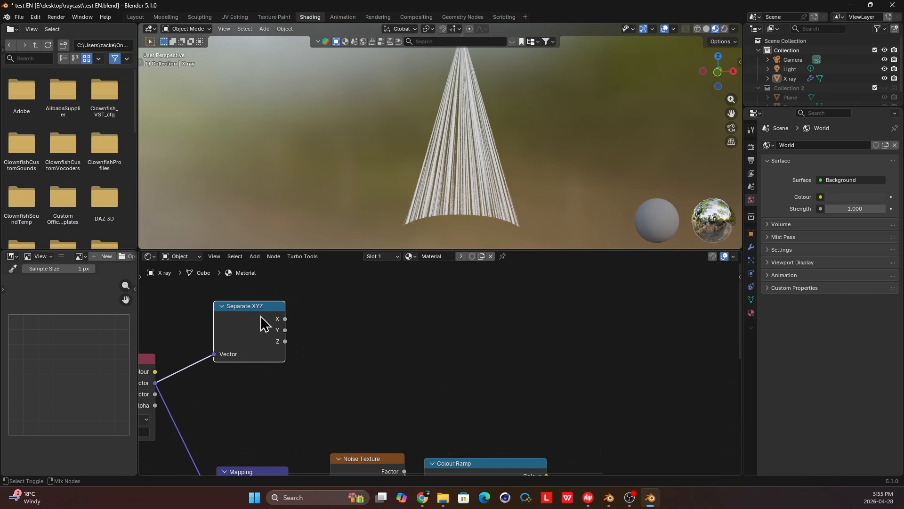
Preview the Separate XYZ node's outputs on the tube surface one after another, ending on X
ctrl+shift+click(265, 323)
middle_drag(285, 331, 347, 326)
ctrl+shift+click(303, 319)
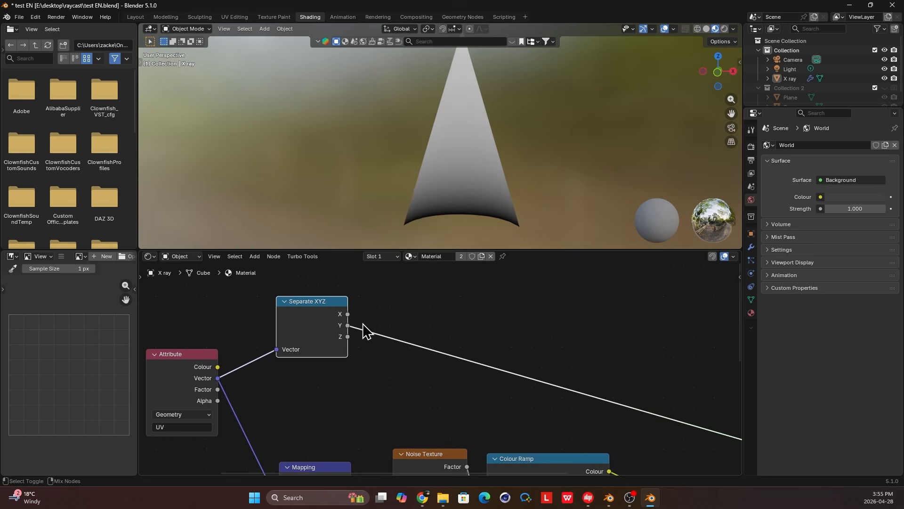
ctrl+shift+click(345, 325)
ctrl+shift+click(330, 315)
Insert a second Colour Ramp on the link from Separate XYZ's X output to the Material Output
key(shift+a)
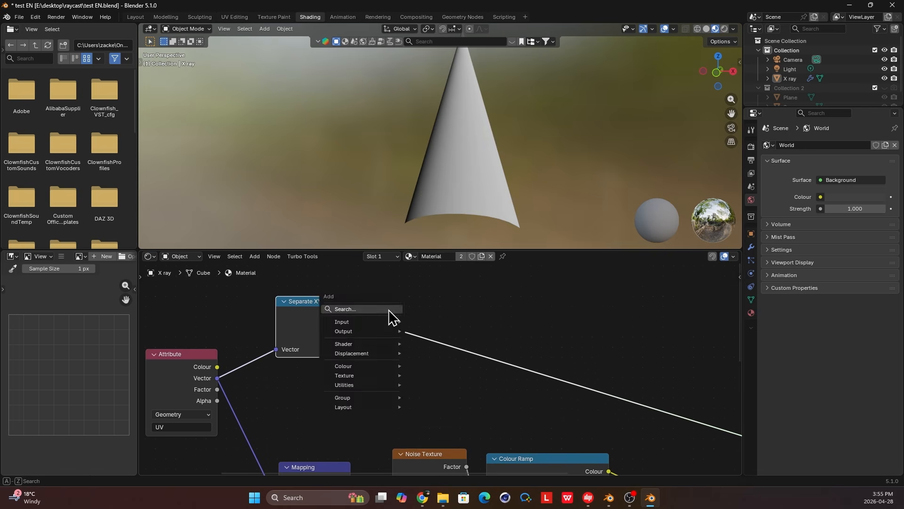
text(ramp)
key(Return)
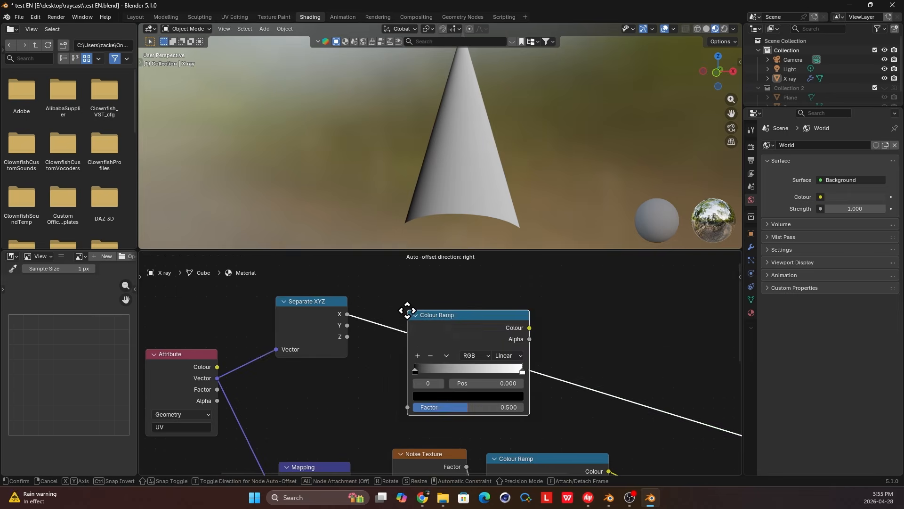
click(391, 289)
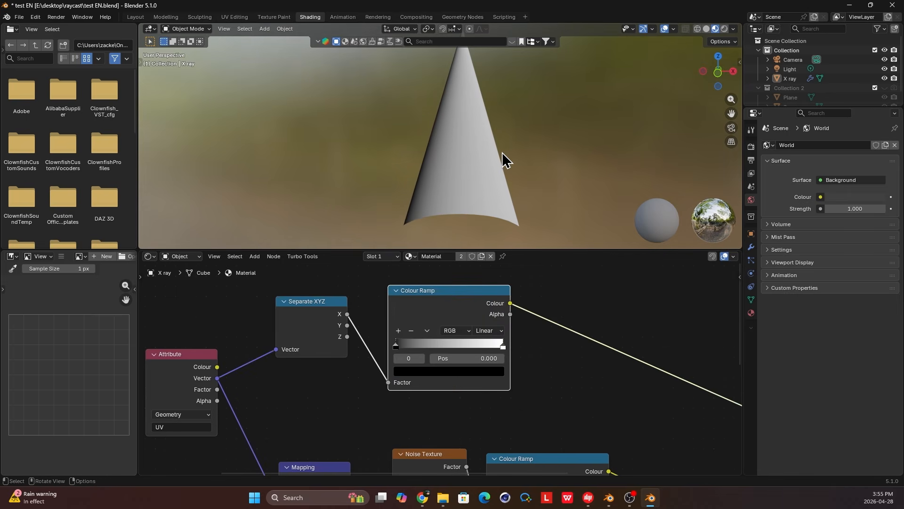
Shape the Colour Ramp on Separate XYZ's X output into a black middle with white fading in from both ends
drag(471, 303, 473, 294)
drag(397, 336, 508, 327)
ctrl+click(431, 325)
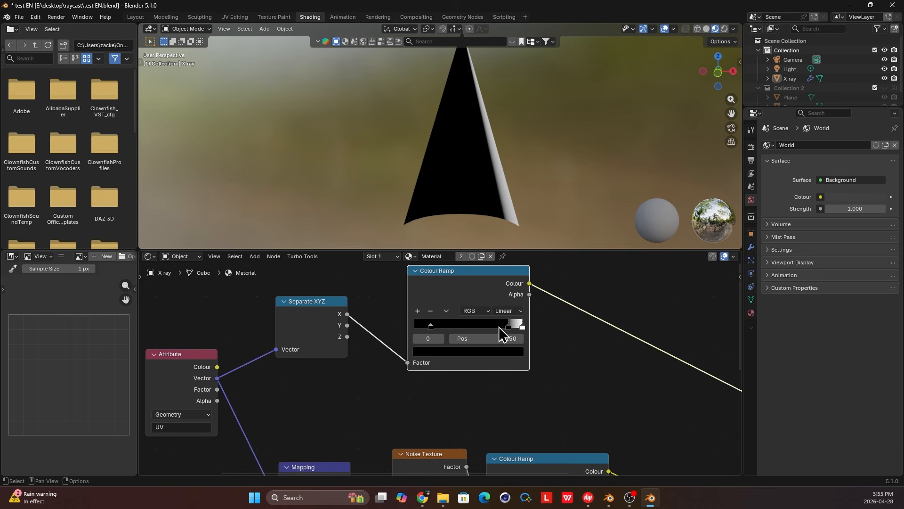
drag(524, 326, 389, 326)
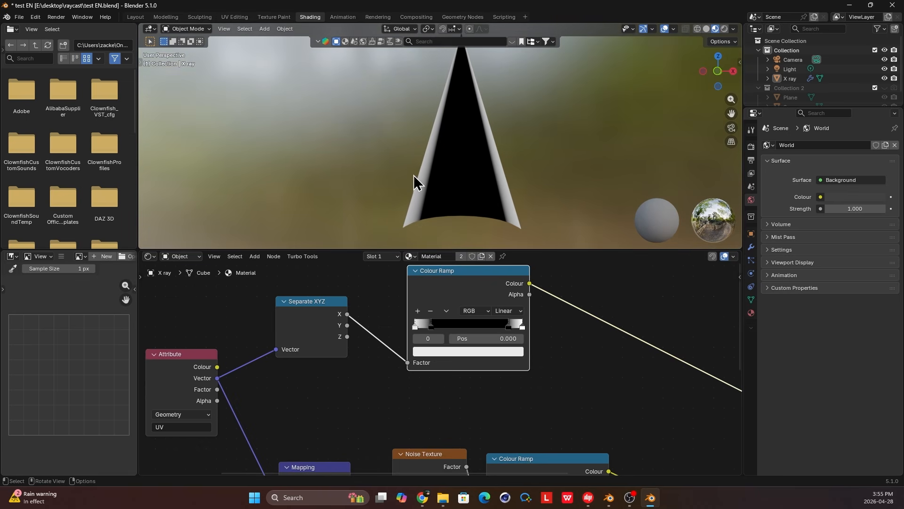
Add another Colour Ramp below the first one, feed it from Separate XYZ's Y output and preview it on the tube
scroll(498, 270, down, 1)
middle_drag(488, 288, 478, 334)
drag(466, 339, 464, 275)
key(shift+a)
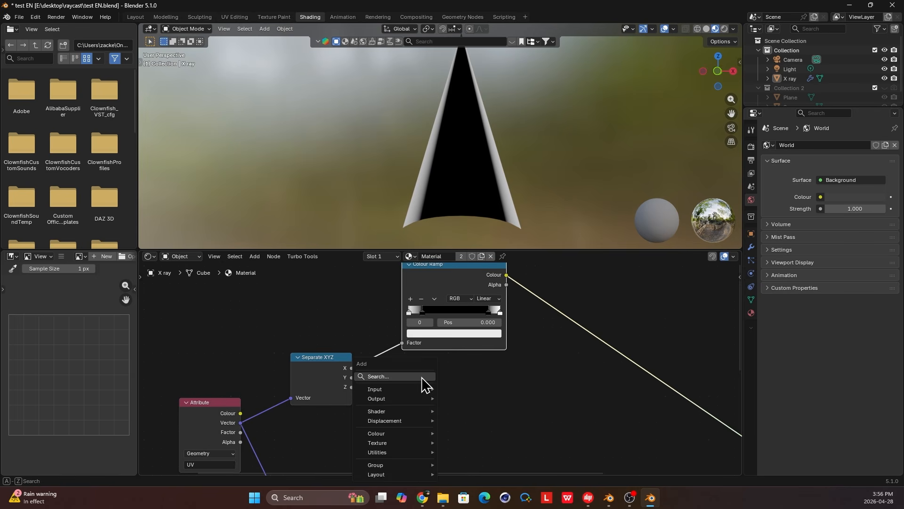
text(ramp)
click(476, 388)
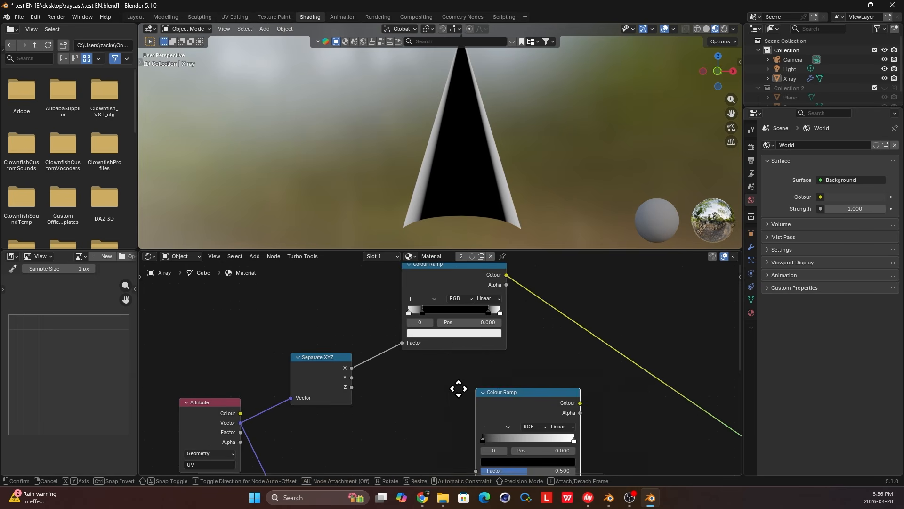
click(408, 364)
drag(352, 378, 407, 445)
ctrl+shift+click(440, 398)
scroll(452, 377, up, 1)
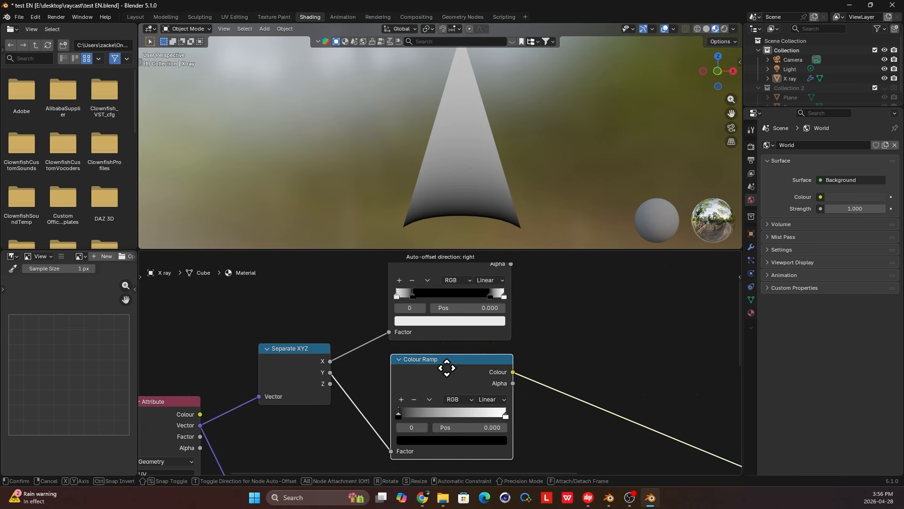
middle_drag(455, 386, 448, 368)
scroll(446, 369, up, 1)
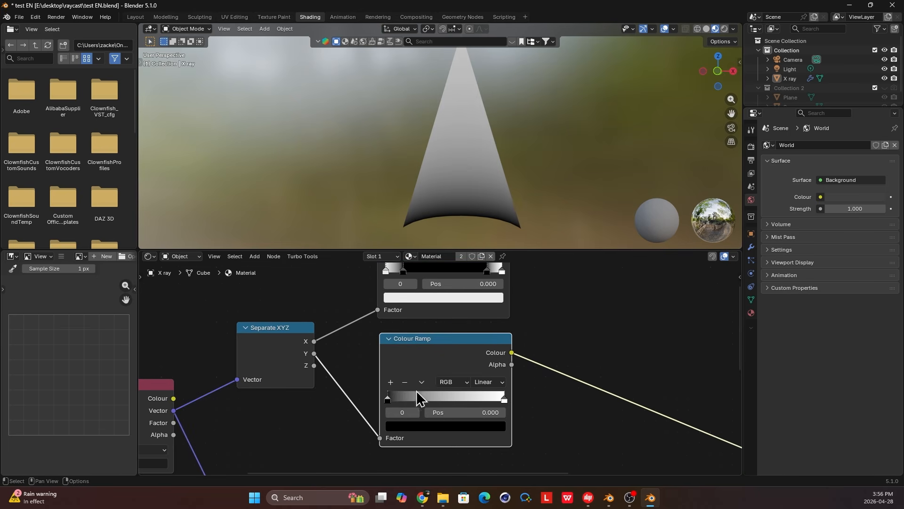
Shape the Y ramp into a black middle with white ends, placing the far black stop at 0.755
drag(389, 400, 475, 399)
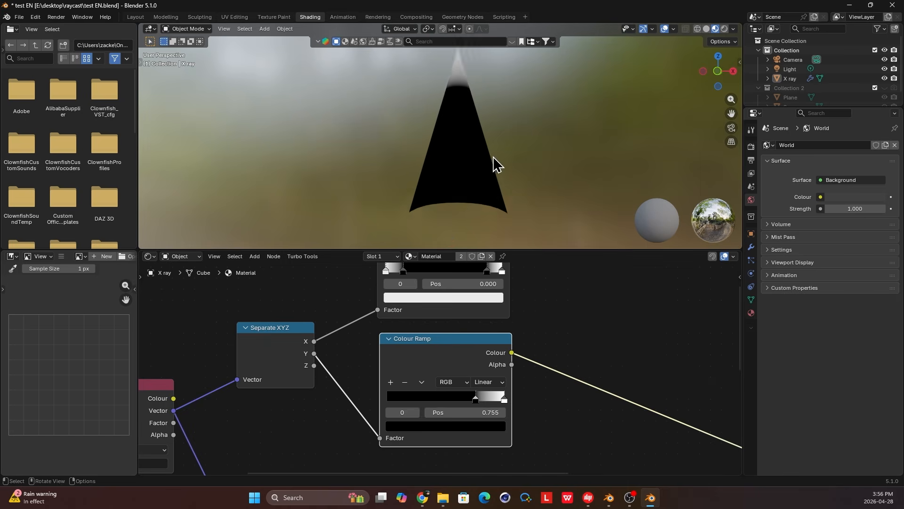
scroll(473, 358, up, 1)
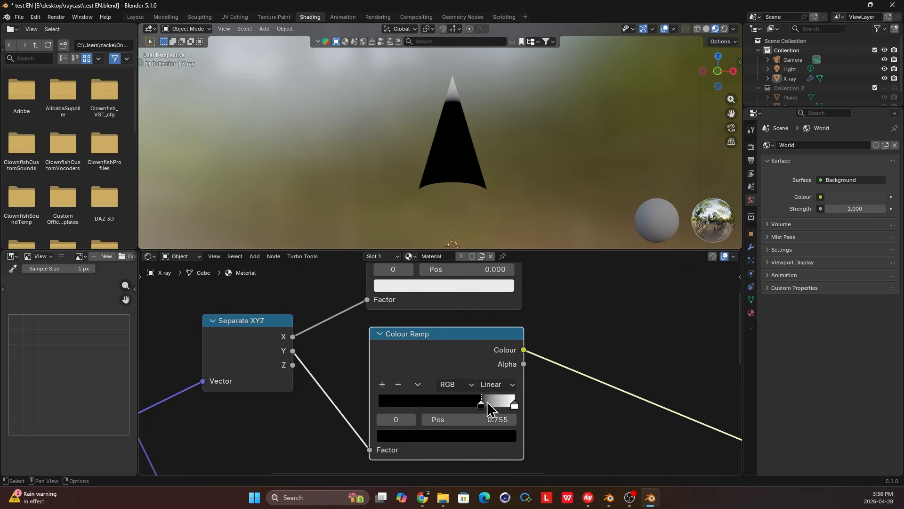
ctrl+click(399, 400)
ctrl+drag(512, 403, 355, 410)
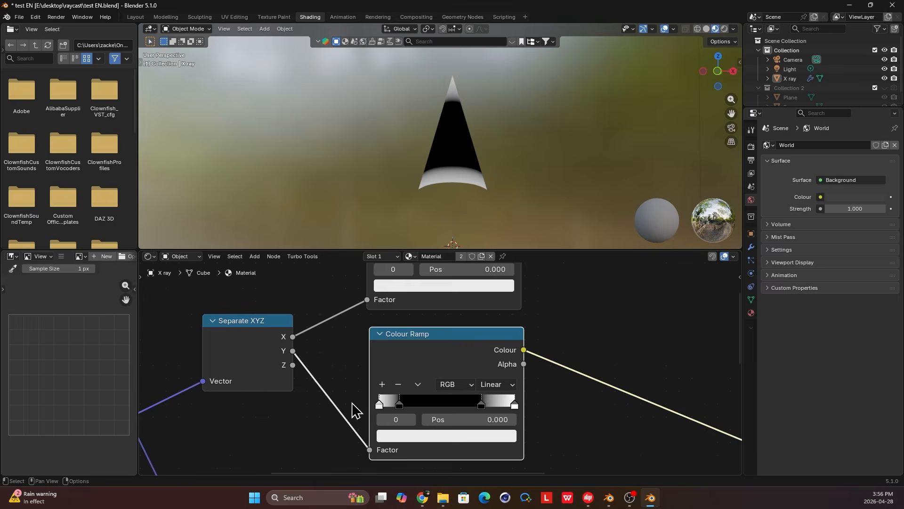
click(417, 438)
scroll(497, 360, down, 2)
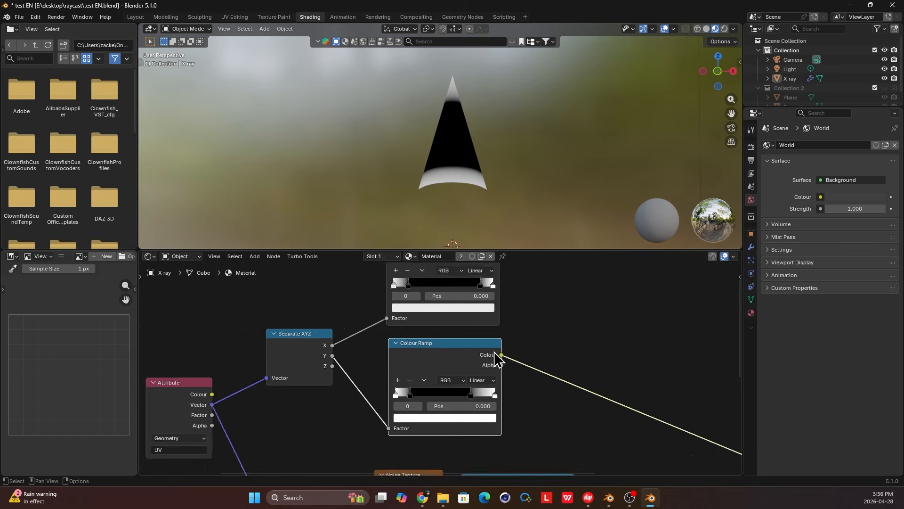
Add a Maths node set to Add and place it beyond the X and Y Colour Ramps
scroll(476, 353, up, 1)
scroll(485, 325, down, 1)
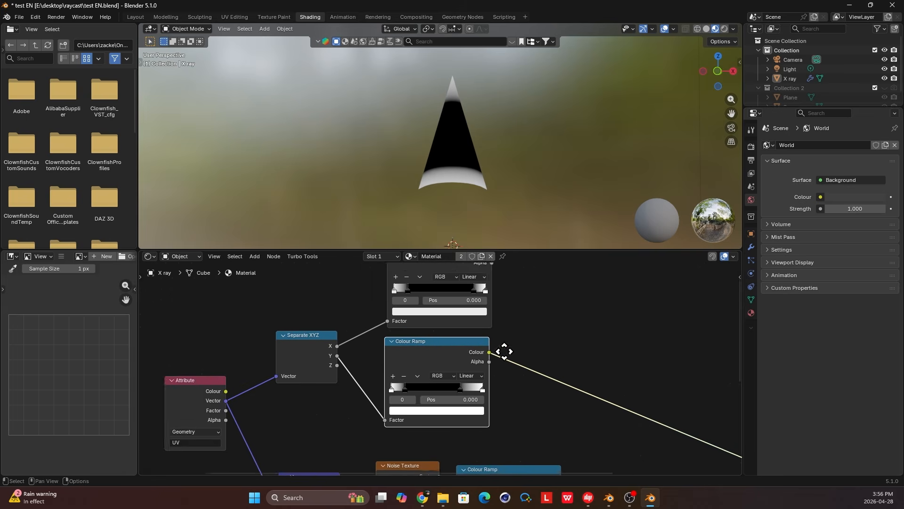
ctrl+scroll(511, 311, right, 3)
key(shift+a)
click(508, 306)
text(add)
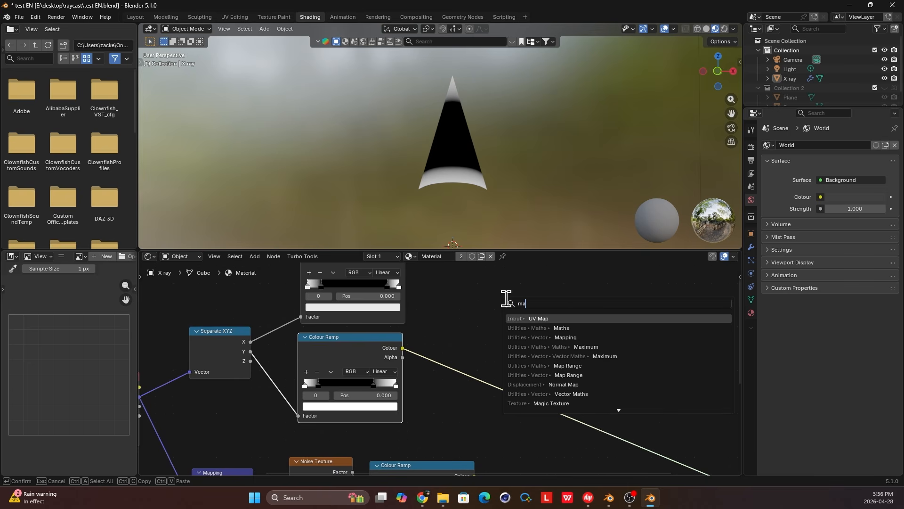
key(Return)
click(473, 299)
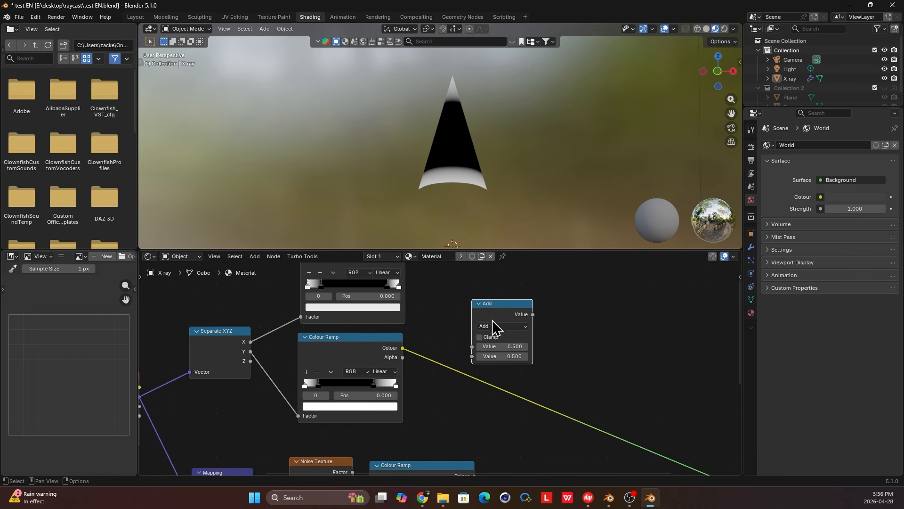
Feed both Colour Ramps' Colour outputs into the Add node and connect its Value to the Material Output's Surface
scroll(424, 358, down, 1)
drag(410, 352, 465, 359)
drag(411, 277, 466, 351)
middle_drag(514, 358, 455, 323)
drag(457, 295, 651, 444)
scroll(445, 278, up, 1)
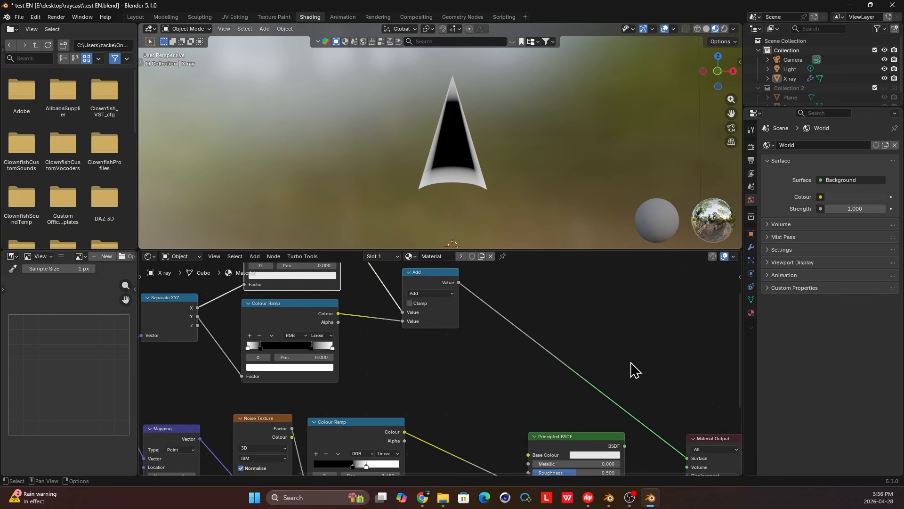
middle_drag(633, 370, 578, 356)
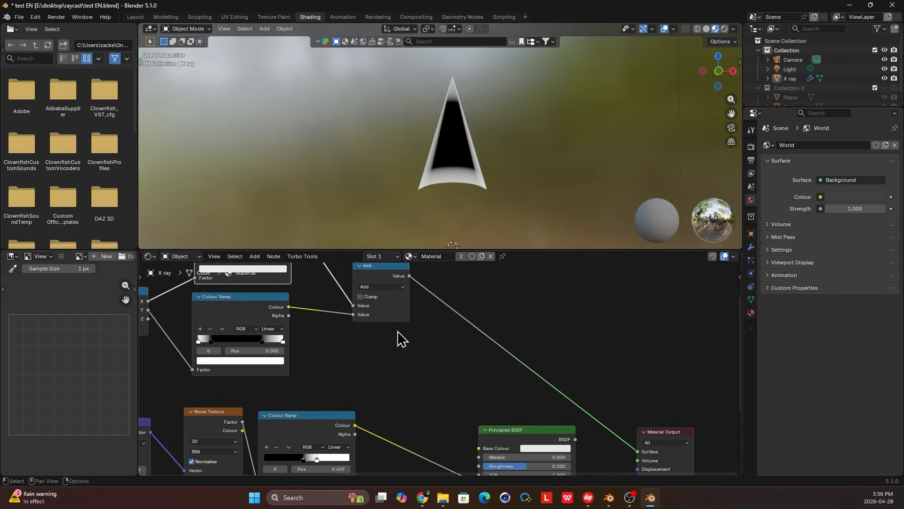
middle_drag(397, 337, 428, 354)
scroll(464, 188, up, 2)
scroll(459, 198, up, 2)
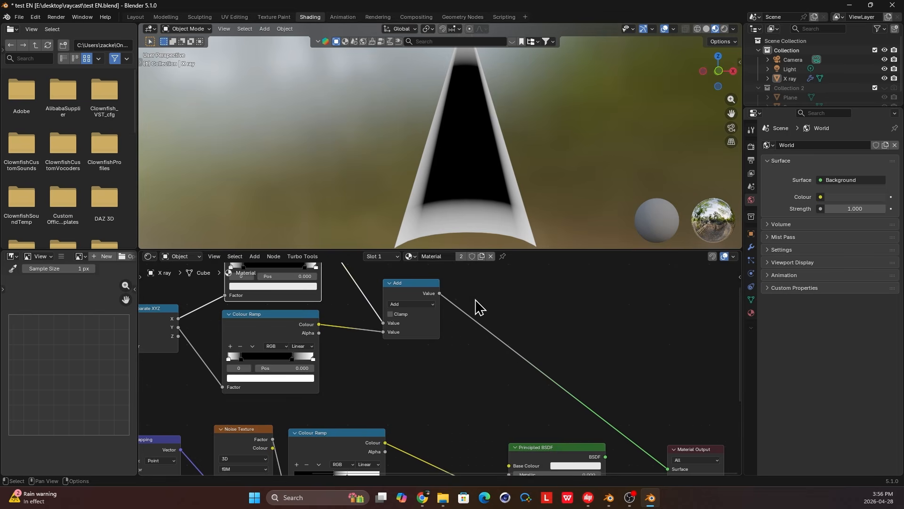
Duplicate the Add node onto its link to the Material Output and change the copy's operation to Power
key(shift+d)
click(499, 296)
click(492, 304)
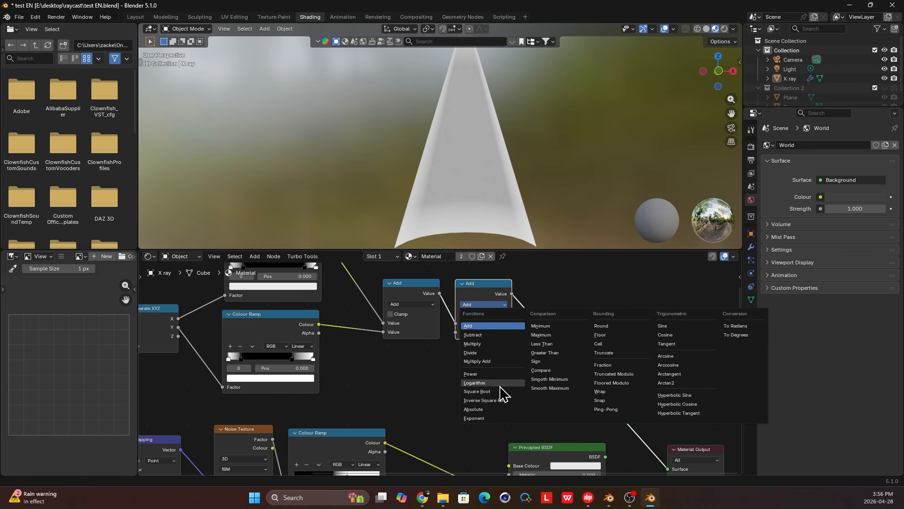
click(490, 374)
scroll(507, 338, up, 1)
Set the Power node's exponent to 3
click(509, 325)
click(527, 361)
drag(496, 327, 544, 322)
scroll(495, 333, down, 2)
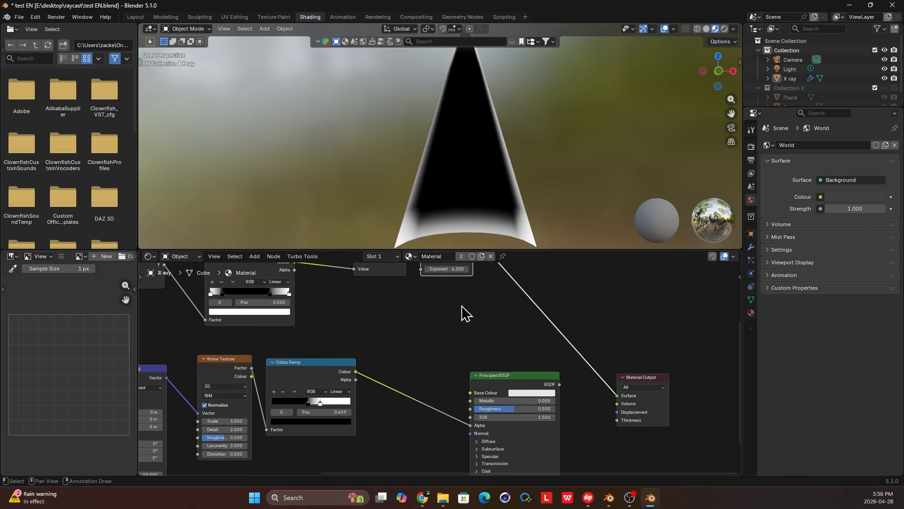
click(457, 272)
text(3)
key(Return)
mouse_move(490, 208)
middle_down()
mouse_move(469, 190)
mouse_move(485, 197)
mouse_move(484, 206)
middle_up()
Move the Material Output and Principled BSDF nodes farther from the noise Colour Ramp to make room between them
scroll(483, 205, down, 3)
middle_drag(620, 373, 573, 337)
drag(615, 344, 650, 309)
drag(642, 372, 643, 372)
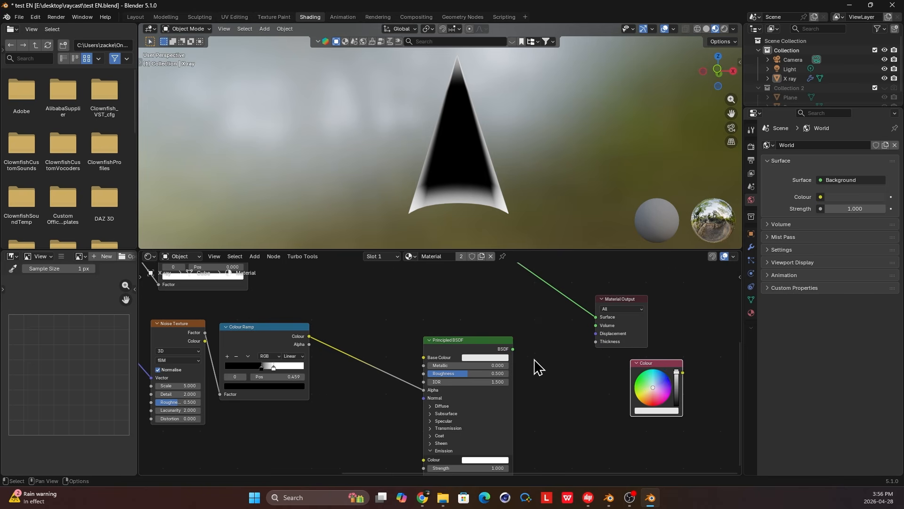
key(ctrl+z)
drag(462, 341, 594, 352)
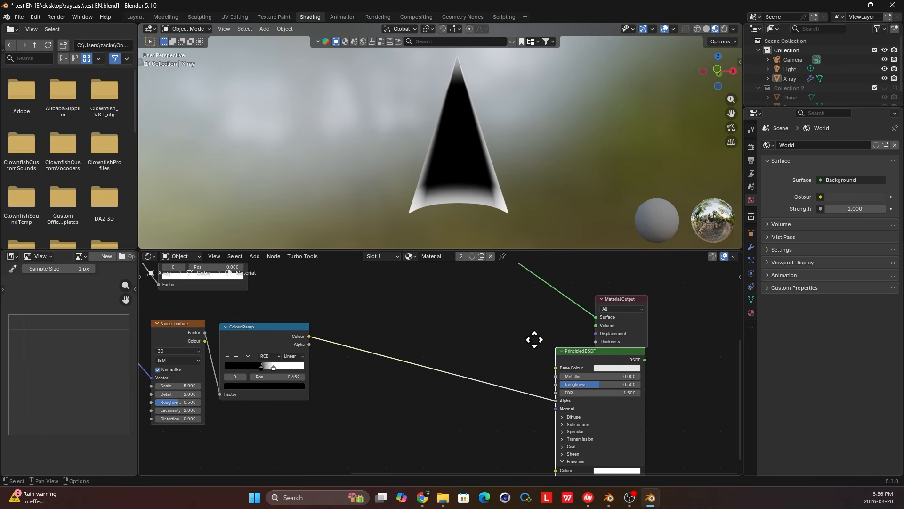
Preview the noise Colour Ramp on the tube
middle_drag(535, 339, 540, 372)
ctrl+shift+click(303, 370)
scroll(423, 353, down, 3)
scroll(454, 340, up, 1)
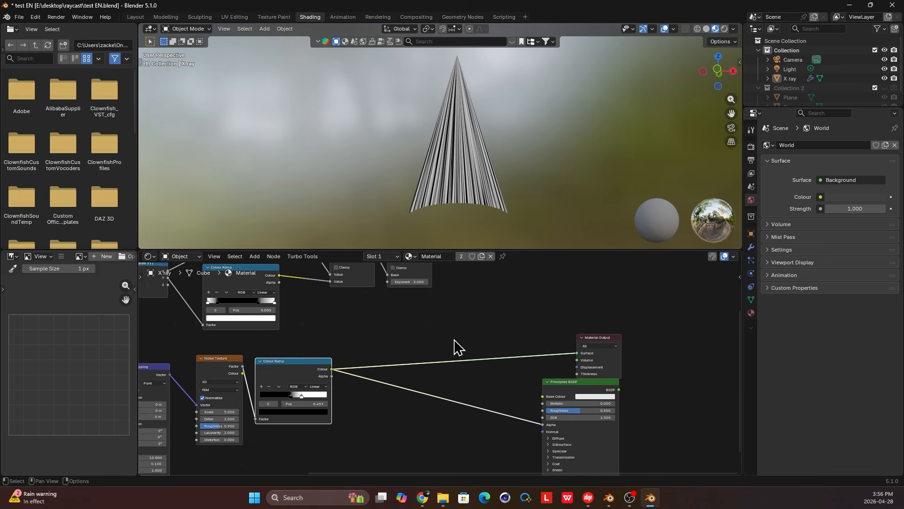
middle_drag(454, 340, 453, 367)
scroll(439, 375, down, 1)
scroll(432, 382, up, 2)
Duplicate the Add node onto the noise ramp's preview link and feed the Power node's output into its other value
click(353, 278)
key(shift+d)
click(464, 365)
drag(429, 274, 451, 397)
Connect the new Add node's Value to the Principled BSDF's Alpha and move the Material Output farther along
middle_drag(536, 398, 480, 351)
scroll(490, 353, up, 1)
mouse_move(450, 203)
middle_down()
mouse_move(481, 208)
mouse_move(438, 205)
middle_up()
middle_drag(564, 389, 548, 351)
scroll(445, 311, down, 1)
drag(422, 271, 490, 386)
drag(567, 305, 653, 306)
key(x)
drag(517, 335, 551, 311)
middle_drag(522, 330, 510, 375)
scroll(567, 357, down, 4)
middle_drag(562, 362, 478, 327)
scroll(480, 345, down, 1)
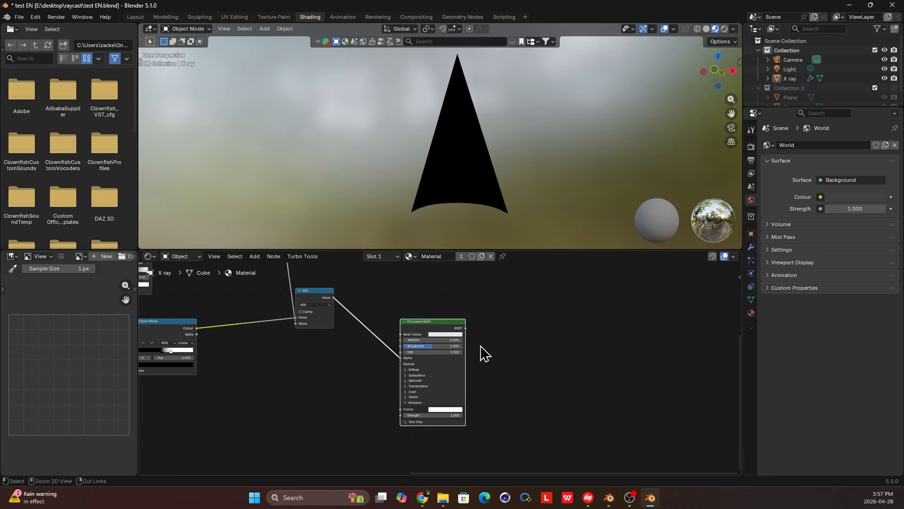
key(ctrl+z)
key(ctrl+z)
scroll(448, 347, up, 1)
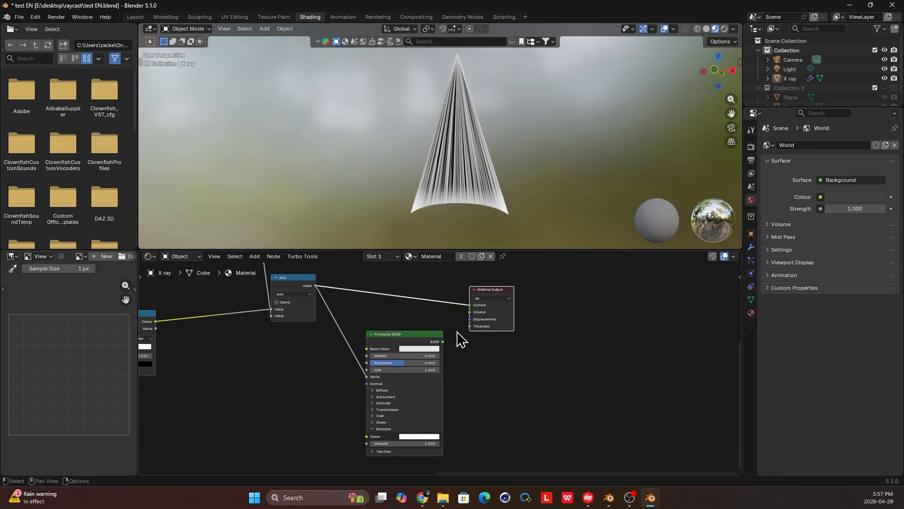
Place the Principled BSDF between the Add node and Material Output, connect it to Surface and switch the viewport to rendered shading
drag(418, 334, 482, 281)
click(725, 28)
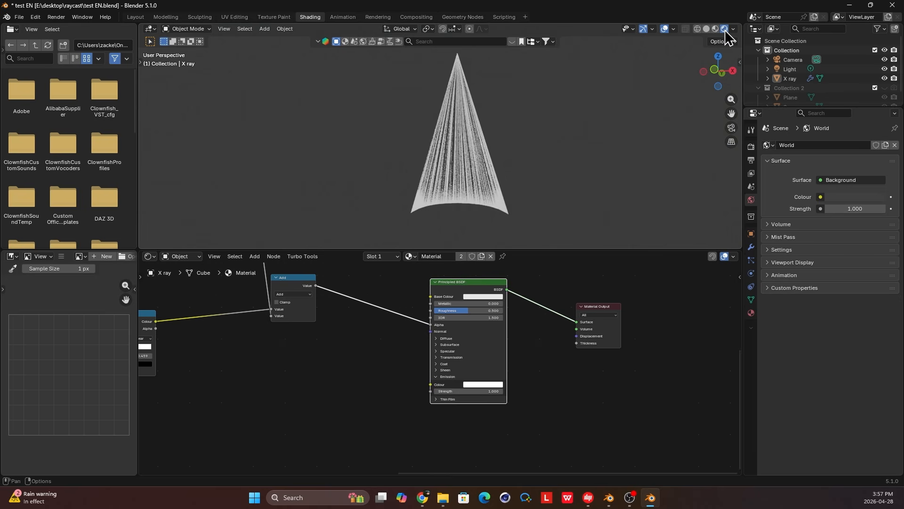
middle_drag(494, 136, 495, 143)
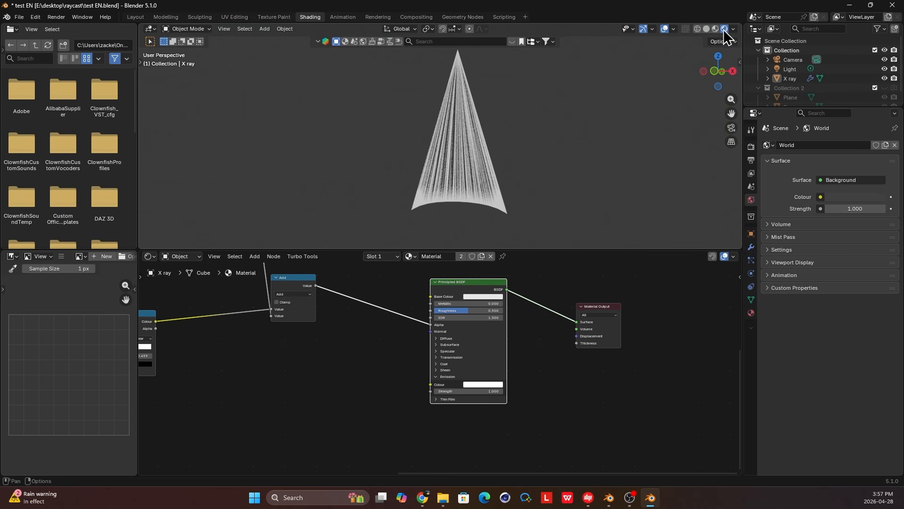
scroll(565, 209, up, 2)
scroll(431, 346, up, 2)
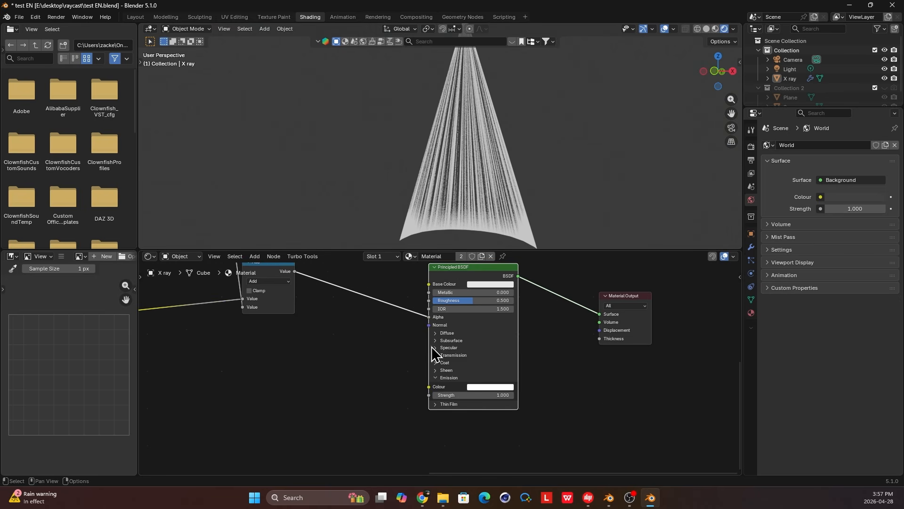
Move the Add node that feeds Alpha closer to the Principled BSDF and check the rendered tube
drag(347, 301, 386, 314)
scroll(496, 206, down, 3)
mouse_move(499, 207)
middle_down()
mouse_move(544, 197)
mouse_move(511, 209)
middle_up()
scroll(360, 367, up, 2)
middle_drag(349, 372, 460, 364)
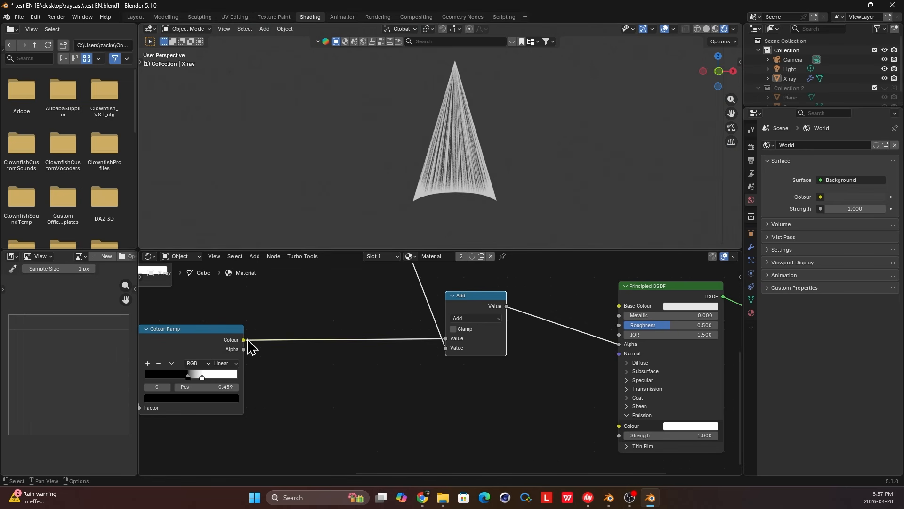
Add a Colour Ramp fed by the noise ramp's Colour output and place it below the Add node
drag(248, 340, 374, 417)
text(col)
key(Return)
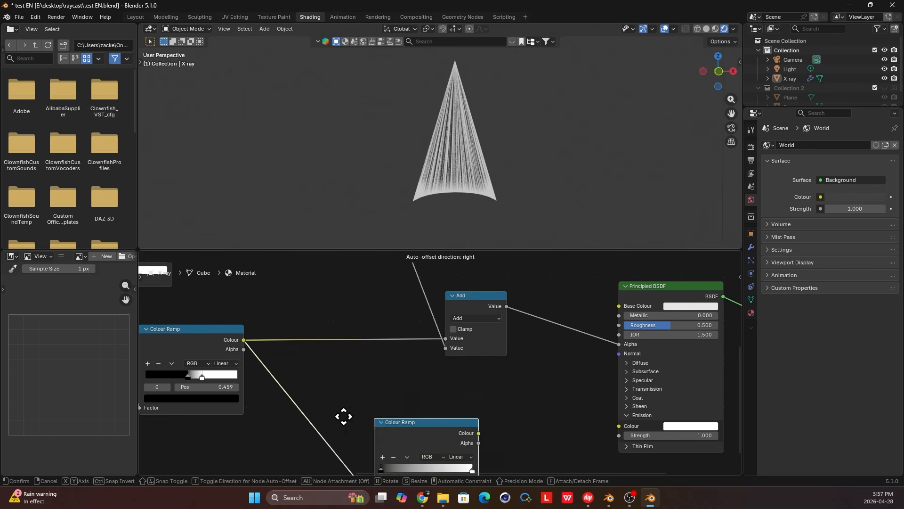
click(307, 368)
middle_drag(371, 429, 503, 435)
scroll(464, 406, down, 2)
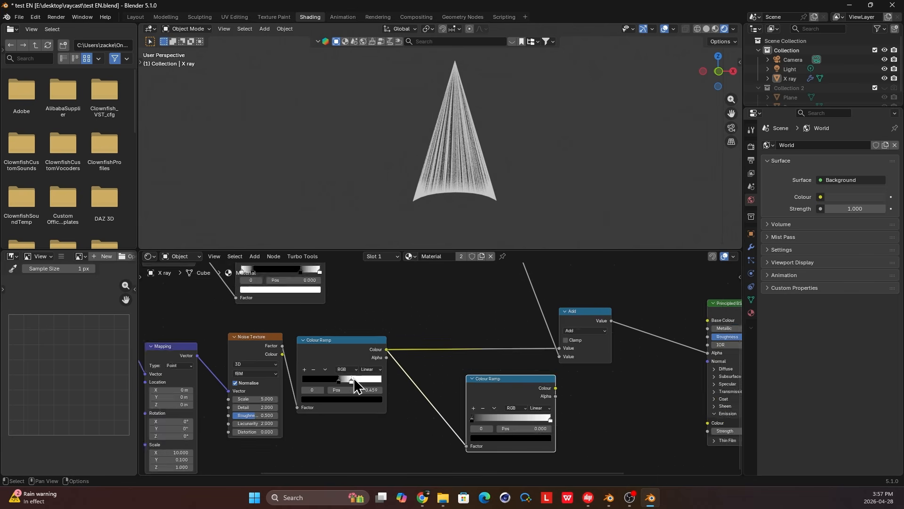
Colour the new ramp's first stop bright orange and its last stop blue
scroll(445, 377, up, 2)
middle_drag(474, 403, 449, 387)
click(480, 428)
drag(528, 297, 528, 281)
drag(490, 306, 478, 340)
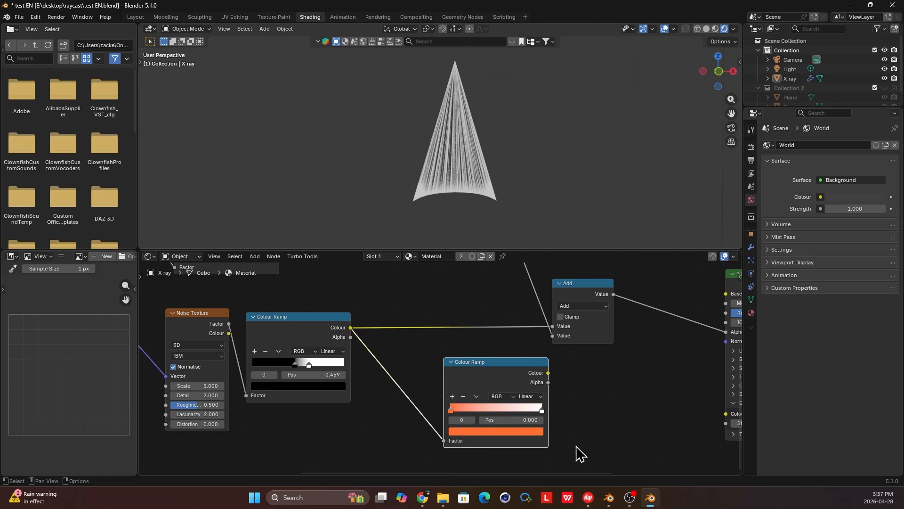
click(542, 430)
click(499, 299)
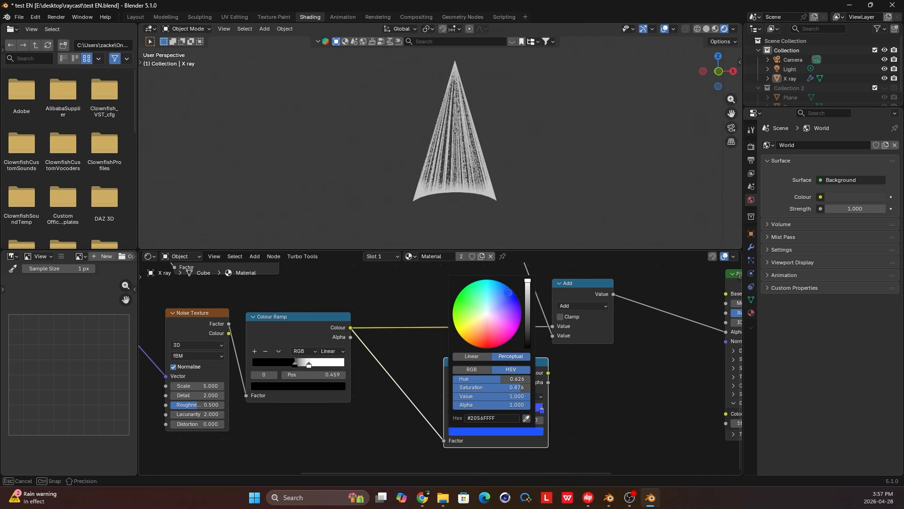
Connect the orange-to-blue ramp's Colour output to the Principled BSDF's Emission Colour and inspect the tube from another angle
middle_drag(591, 414, 424, 420)
scroll(427, 417, up, 1)
drag(351, 356, 540, 408)
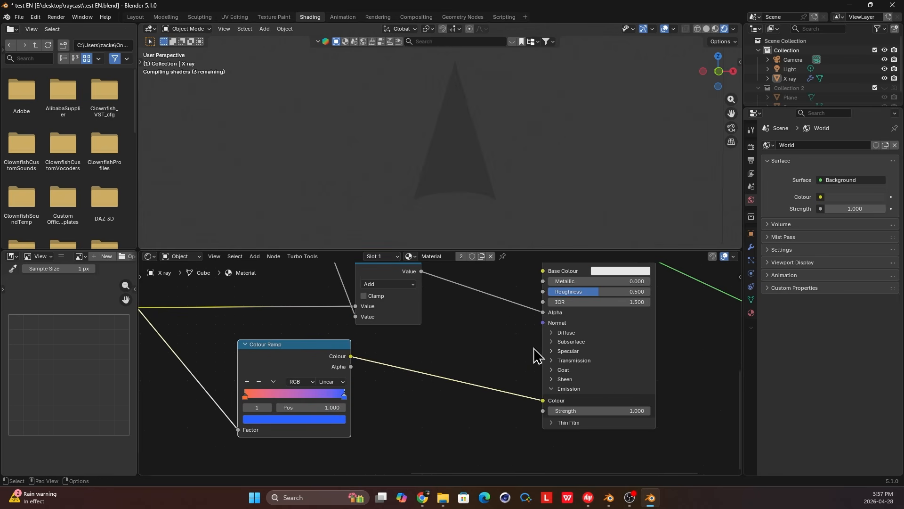
middle_drag(509, 170, 340, 100)
Save the file, render the image and zoom in on the rendered tube
key(ctrl+s)
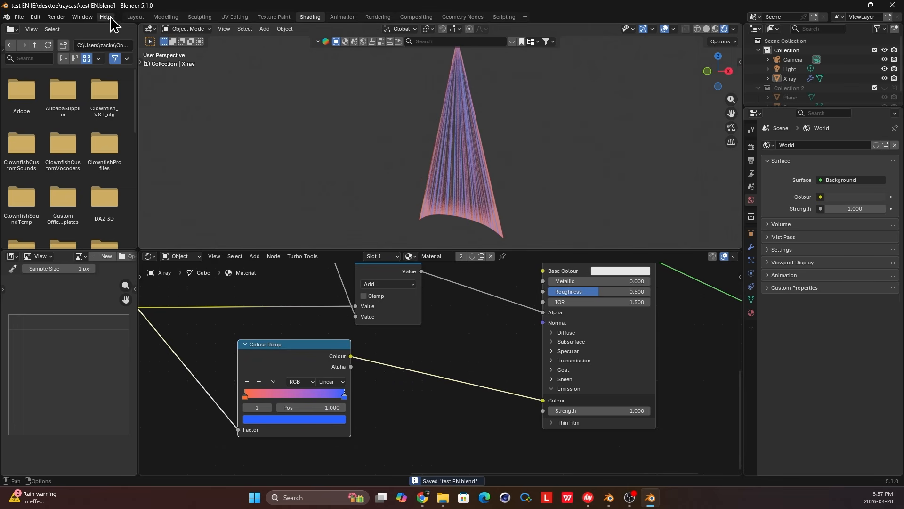
click(57, 18)
click(68, 29)
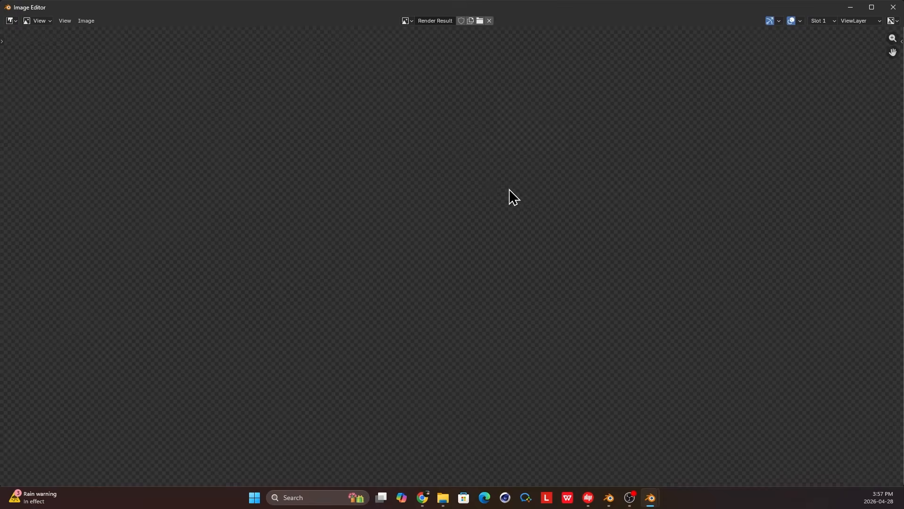
scroll(464, 191, up, 5)
middle_drag(480, 139, 453, 263)
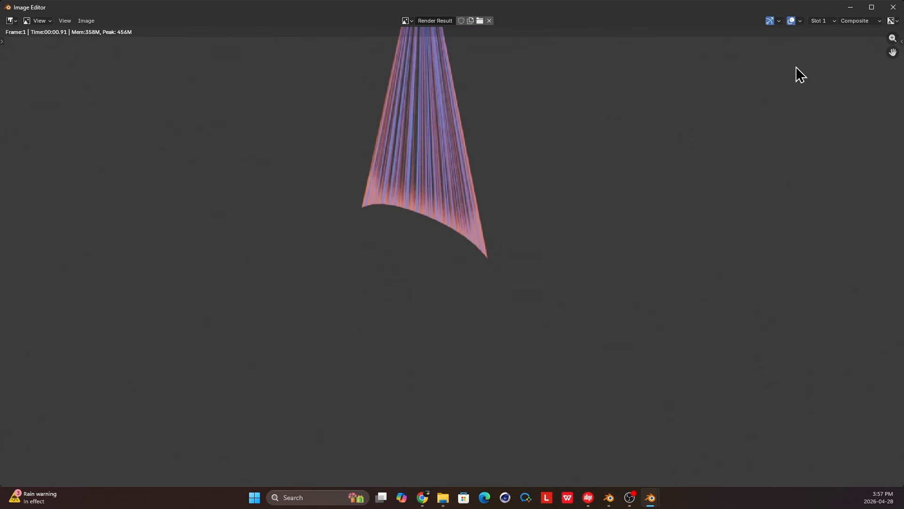
Close the rendered image and open the Compositing workspace to view its node tree
click(893, 7)
click(404, 16)
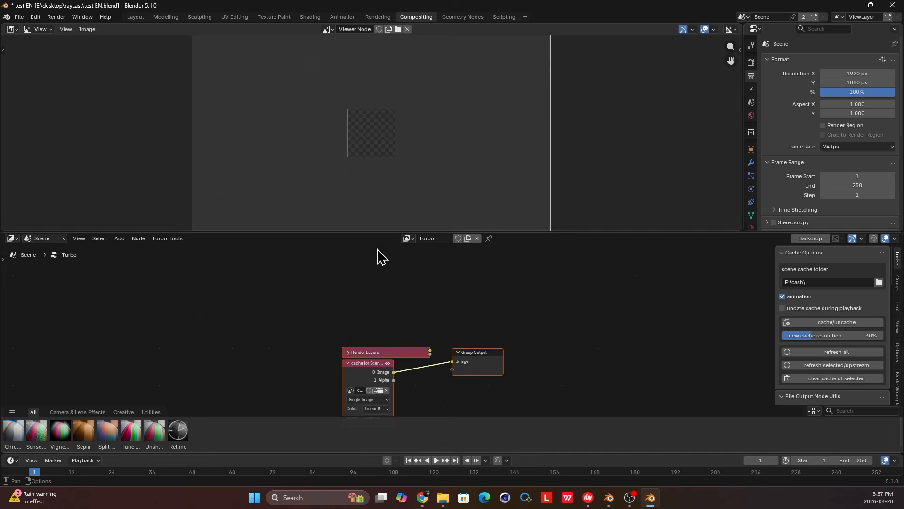
middle_drag(417, 349, 397, 306)
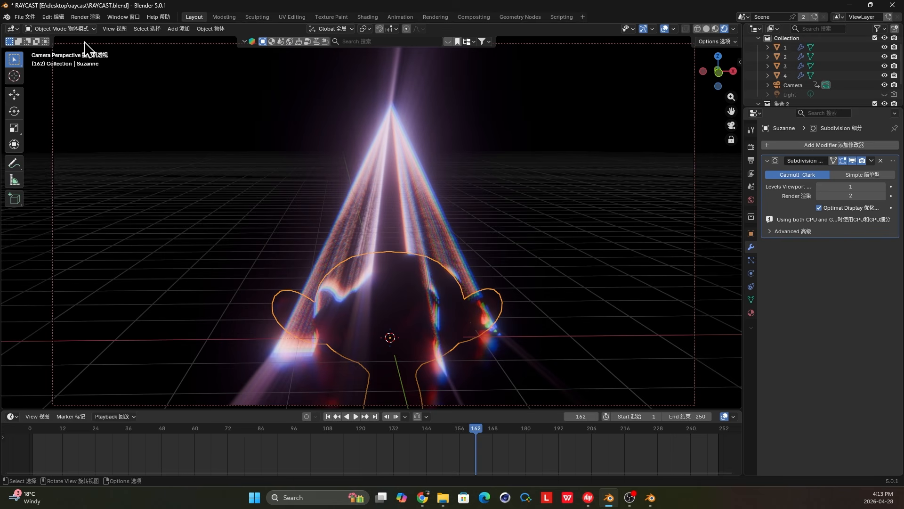
Switch to the RAYCAST file's Compositing workspace and examine the chain of Glare nodes after Render Layers
click(474, 17)
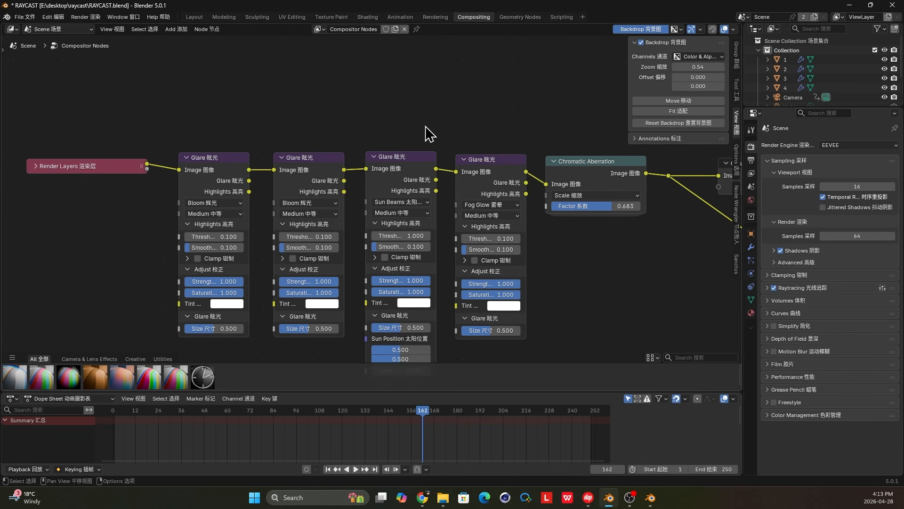
scroll(489, 156, down, 3)
middle_drag(486, 168, 409, 177)
scroll(198, 165, up, 1)
drag(134, 132, 385, 235)
scroll(377, 228, up, 2)
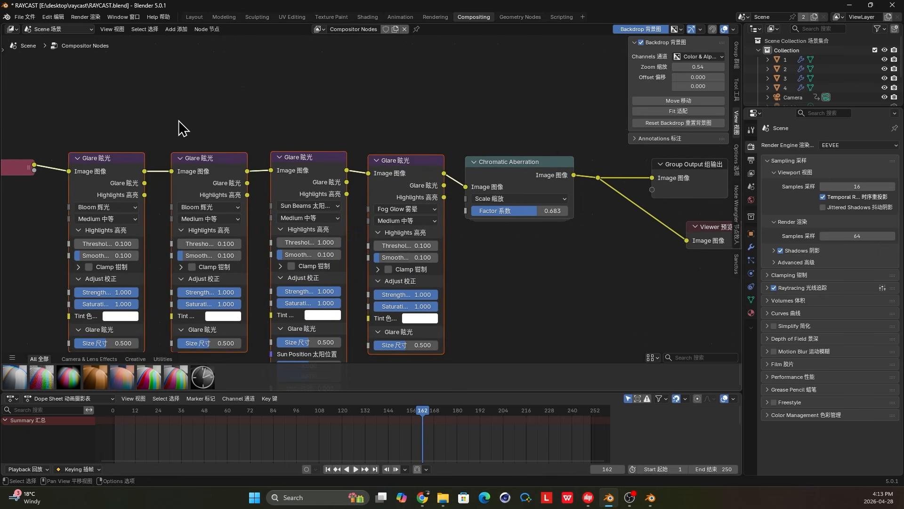
click(211, 167)
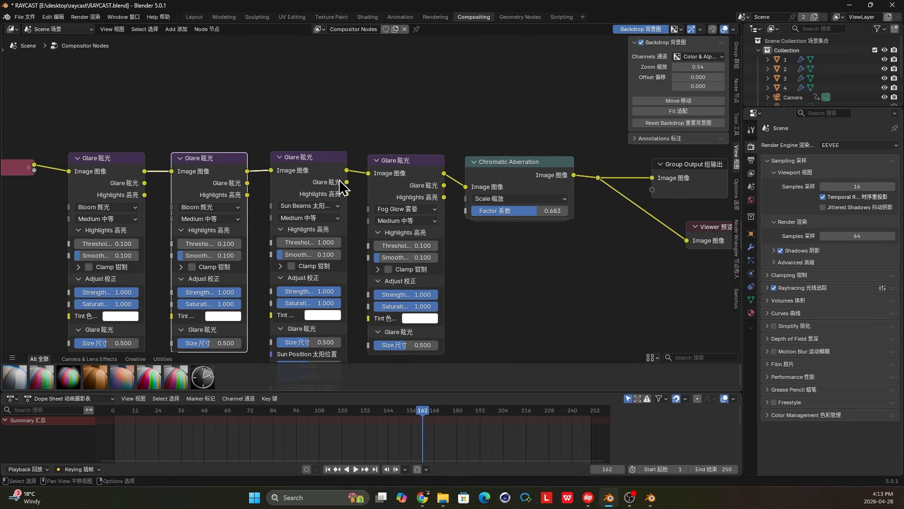
Examine the glare type chosen in each of the four Glare nodes up close
scroll(308, 187, up, 3)
click(295, 205)
click(411, 206)
click(413, 204)
click(392, 210)
click(392, 210)
middle_drag(273, 189, 281, 190)
click(203, 209)
click(203, 208)
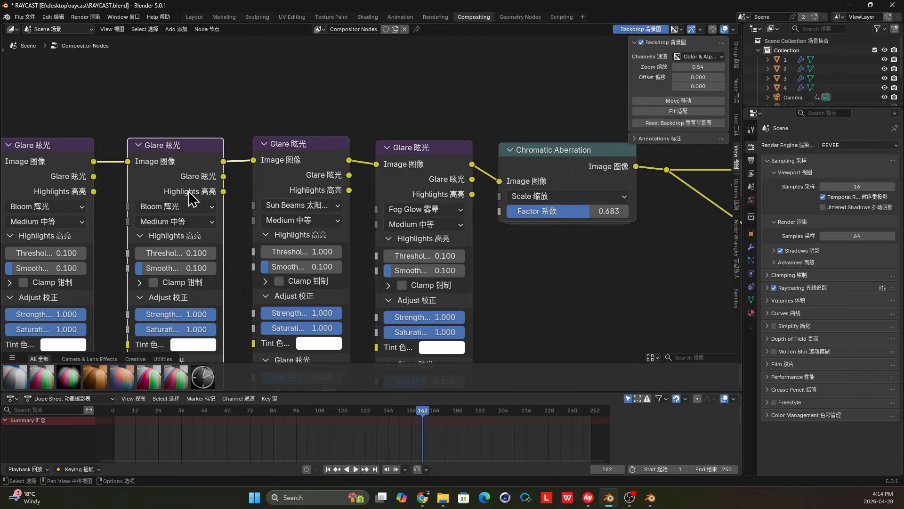
Examine the Chromatic Aberration node and its links to the Group Output and Viewer nodes
scroll(507, 191, down, 3)
click(508, 191)
scroll(528, 187, up, 2)
middle_drag(528, 187, 389, 195)
scroll(395, 189, up, 3)
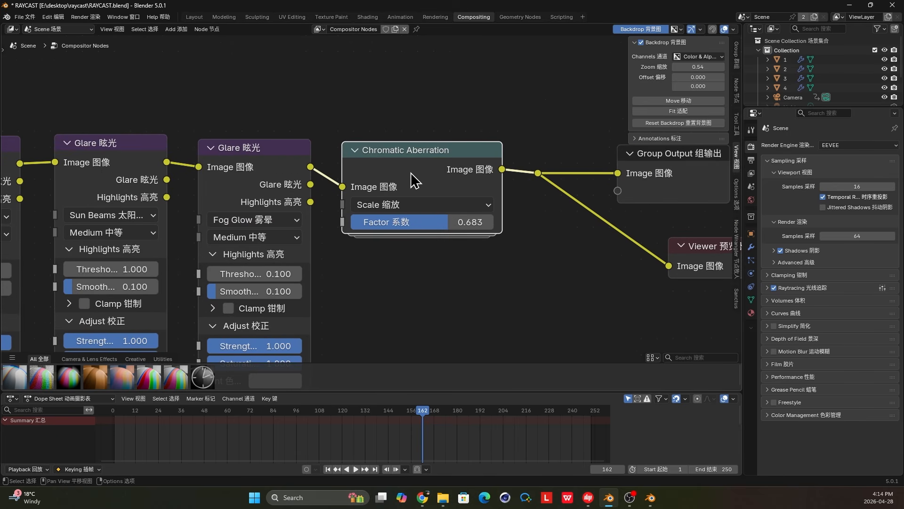
scroll(435, 185, down, 5)
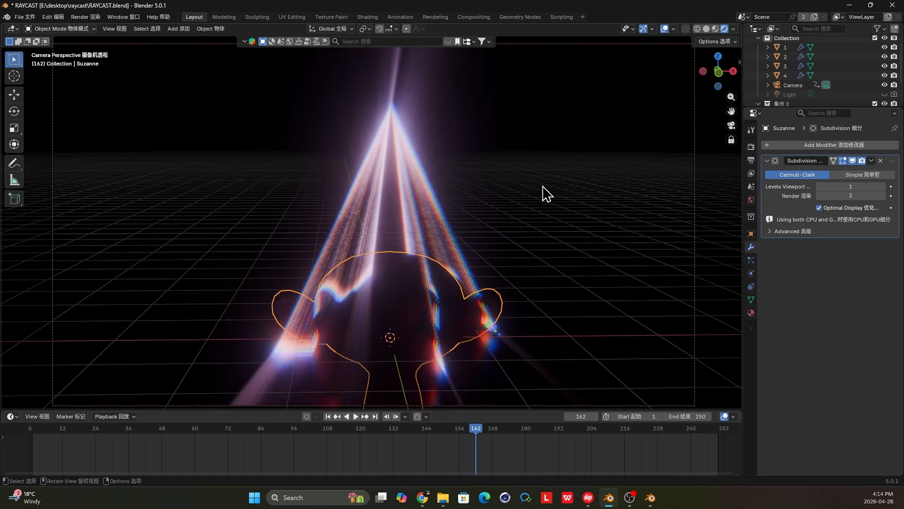
Return to the Layout workspace, play the animation and view Suzanne's light beams from another angle
mouse_move(424, 262)
middle_down()
mouse_move(474, 248)
mouse_move(466, 235)
mouse_move(418, 267)
mouse_move(347, 279)
mouse_move(441, 261)
middle_up()
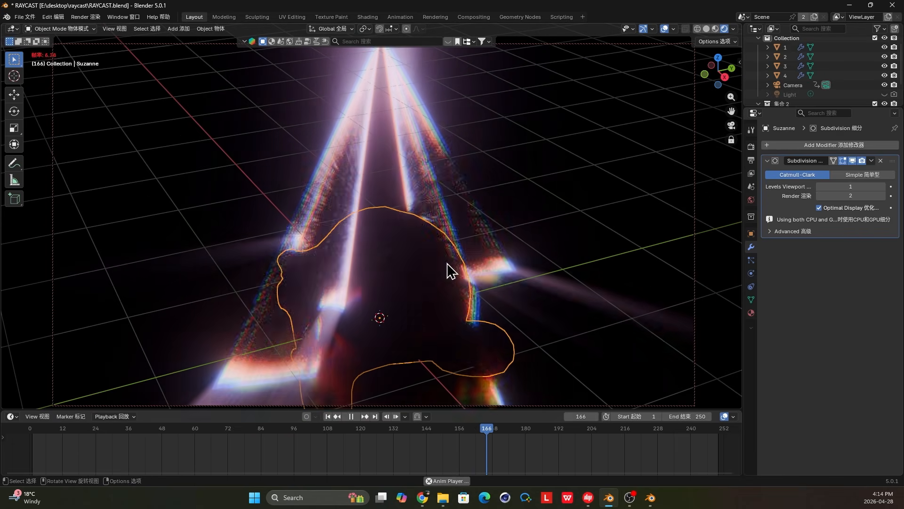